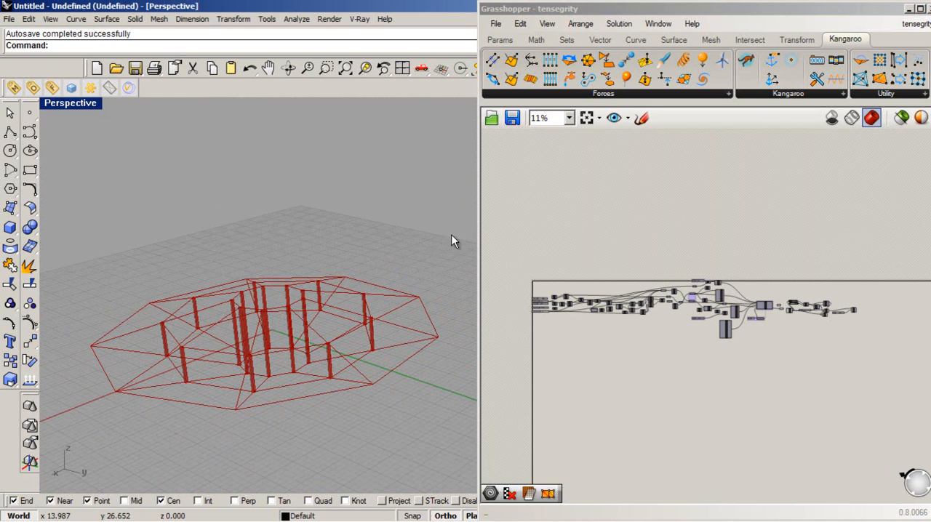
- Inspect the ring-shaped tensegrity structure in the perspective view from several angles
right_click_drag(308, 370, 326, 391)
scroll(326, 385, "down", 2)
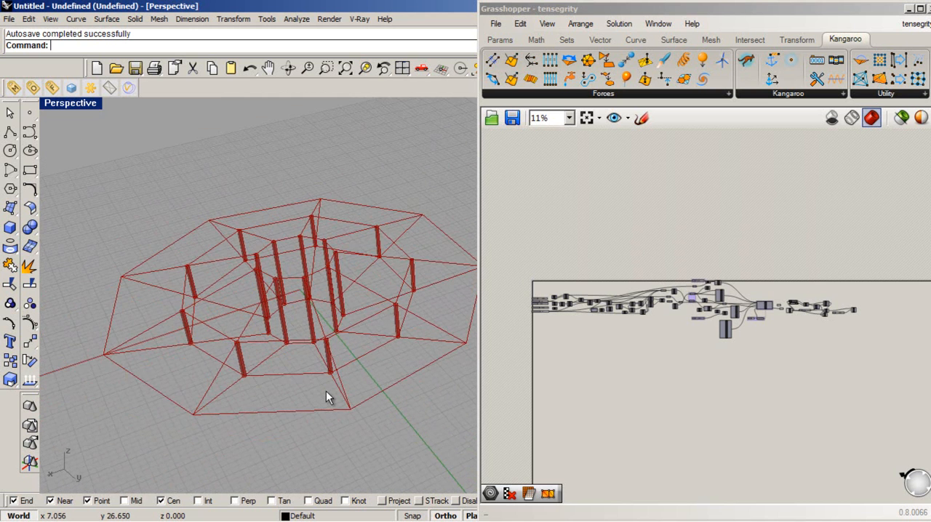
scroll(326, 391, "up", 2)
scroll(236, 396, "down", 4)
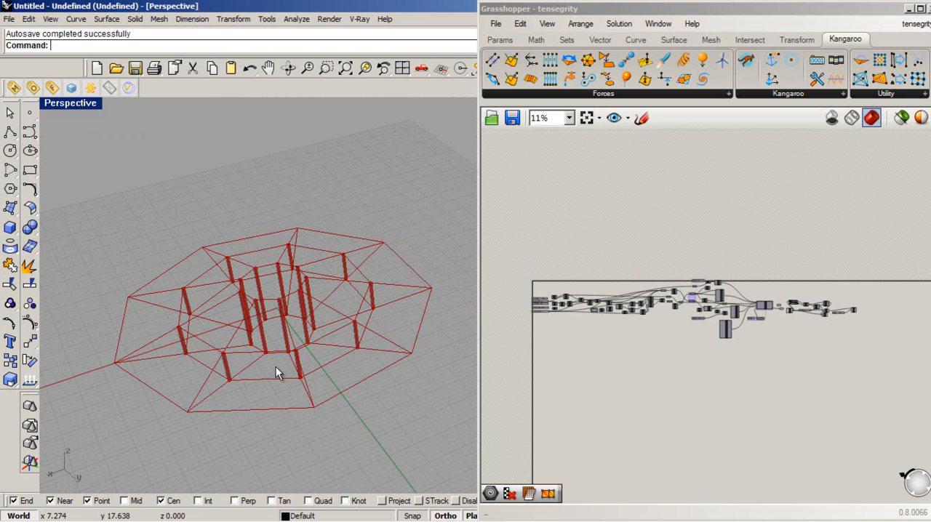
right_click_drag(308, 395, 366, 304)
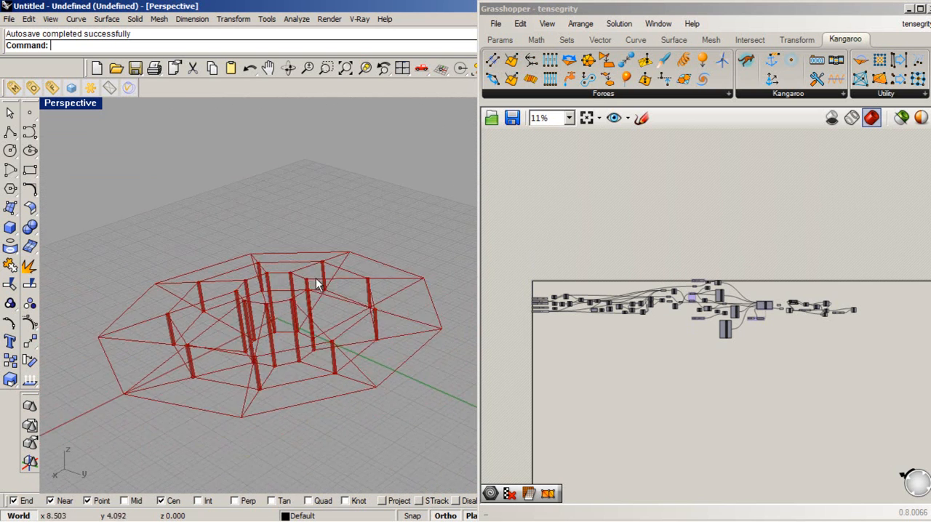
right_click_drag(313, 363, 361, 388)
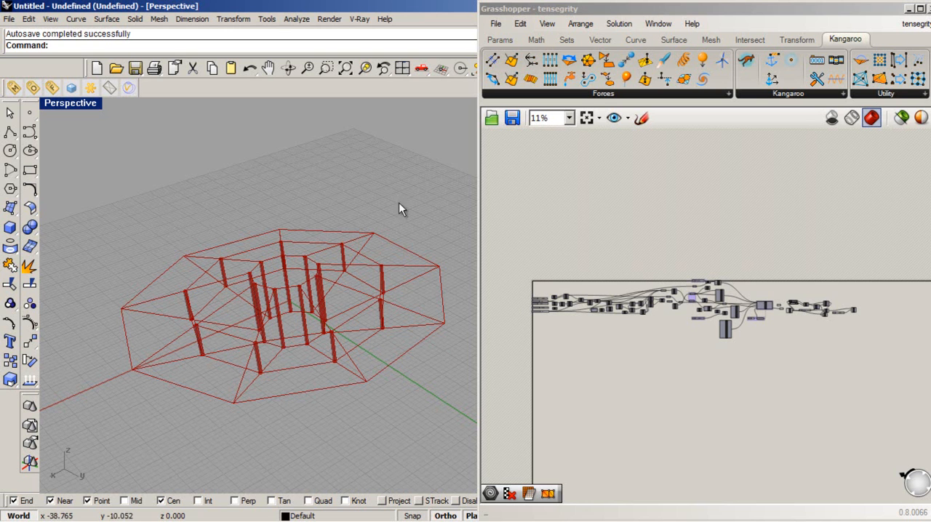
right_click_drag(302, 277, 318, 326)
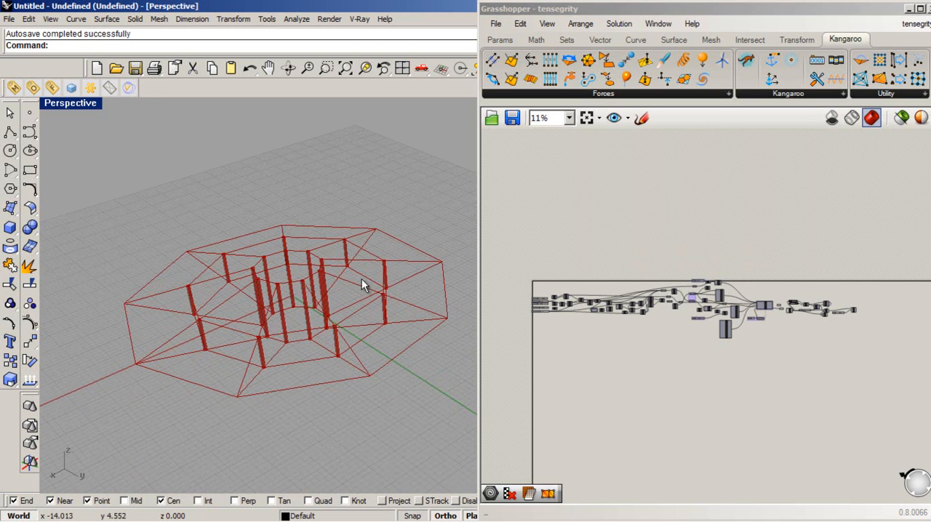
- Review the definition's input sliders for exterior radius, number of radii, interior radius, central ring height and concentric circles
left_click(620, 14)
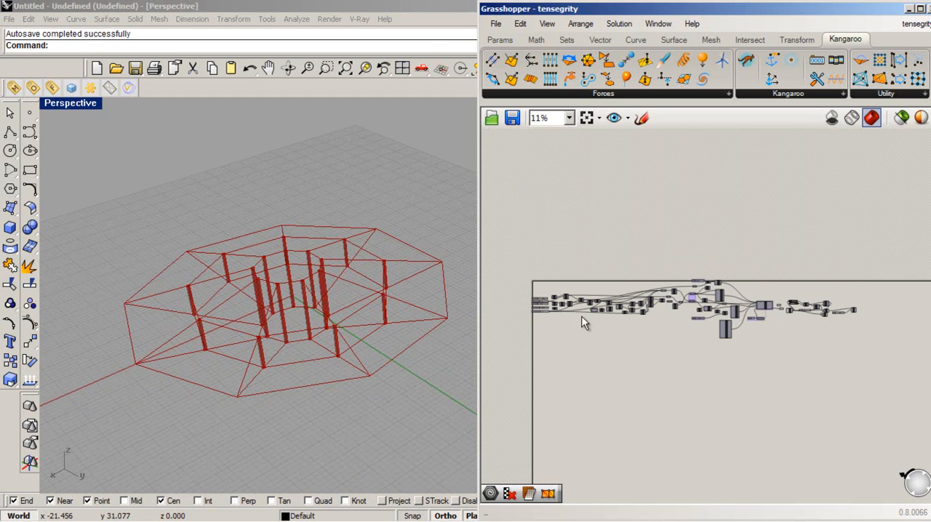
scroll(546, 316, "up", 7)
scroll(540, 293, "up", 4)
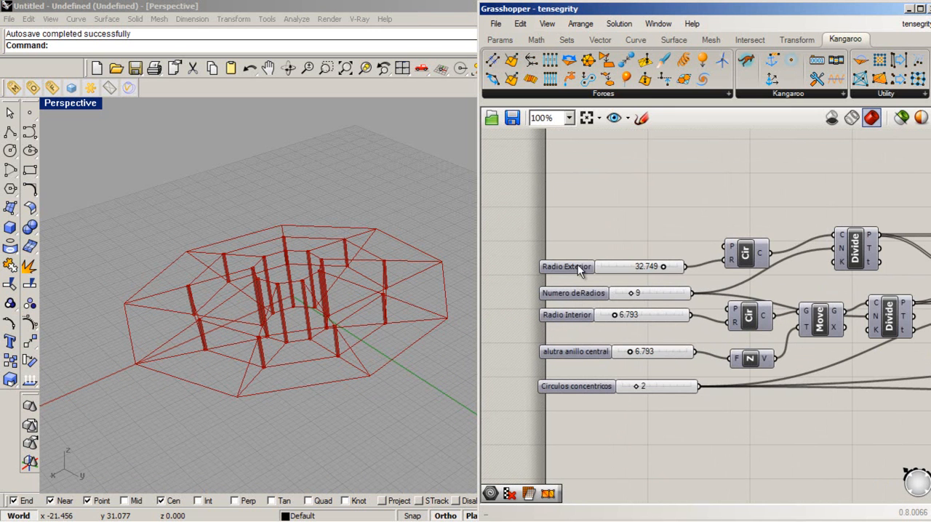
left_click(578, 267)
left_click(589, 294)
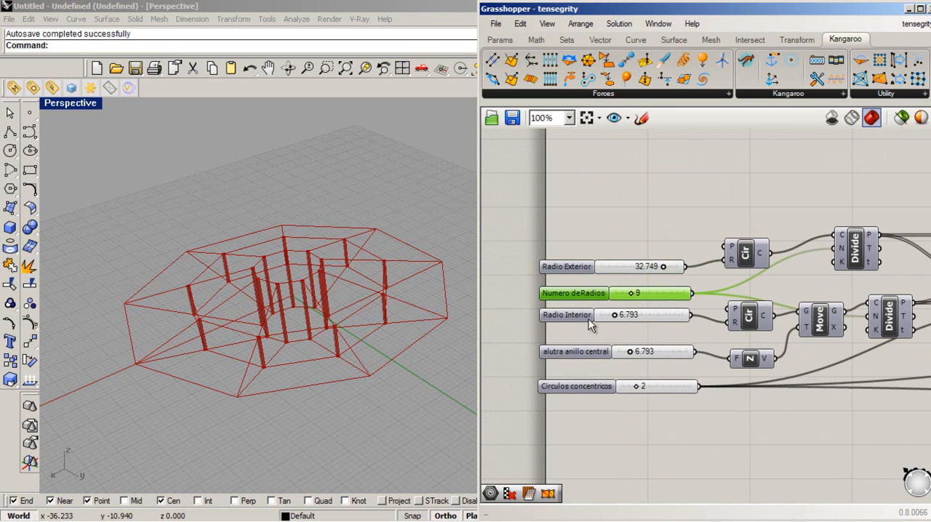
left_click(566, 316)
left_click(585, 362)
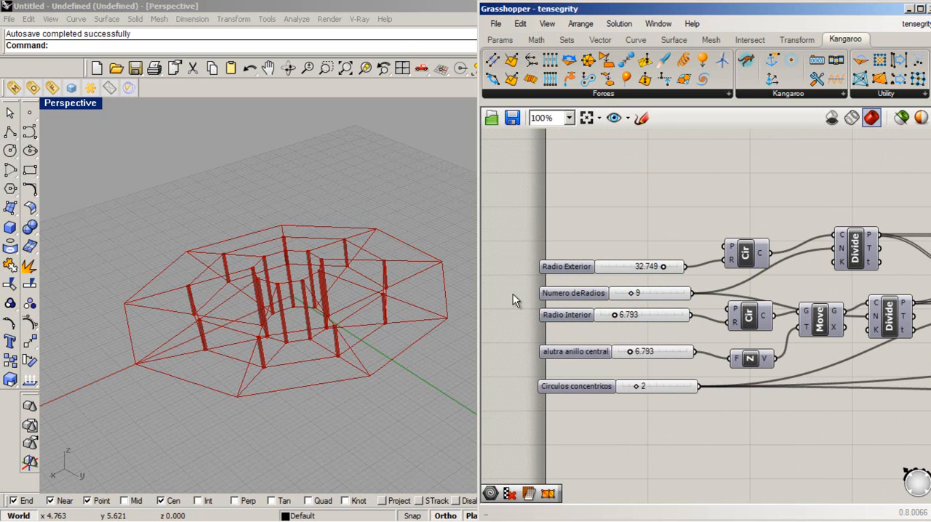
- Examine the whole definition from the input sliders through to the Kangaroo solver and compare it with the structure in the viewport
scroll(593, 221, "down", 5)
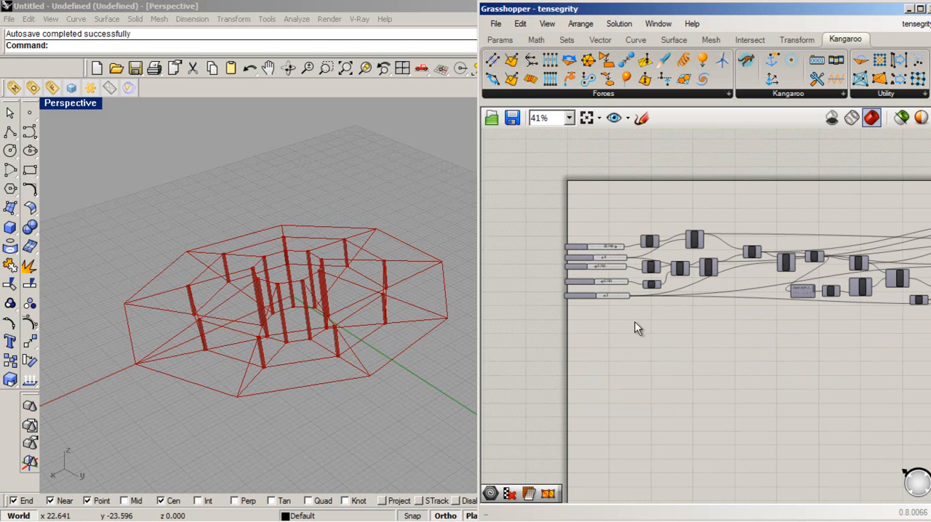
scroll(565, 353, "down", 4)
scroll(883, 329, "up", 3)
scroll(789, 309, "up", 1)
scroll(774, 327, "down", 3)
scroll(746, 313, "up", 1)
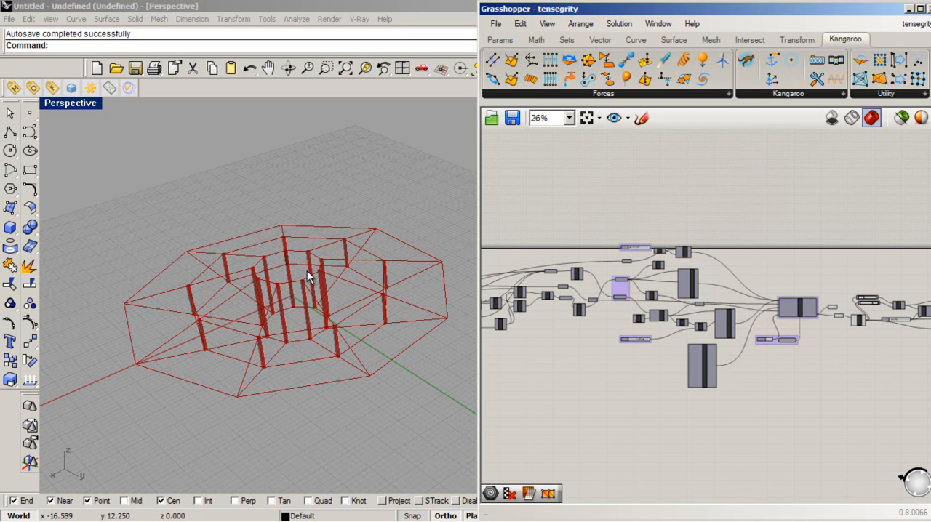
right_click_drag(380, 337, 349, 408)
left_click(772, 367)
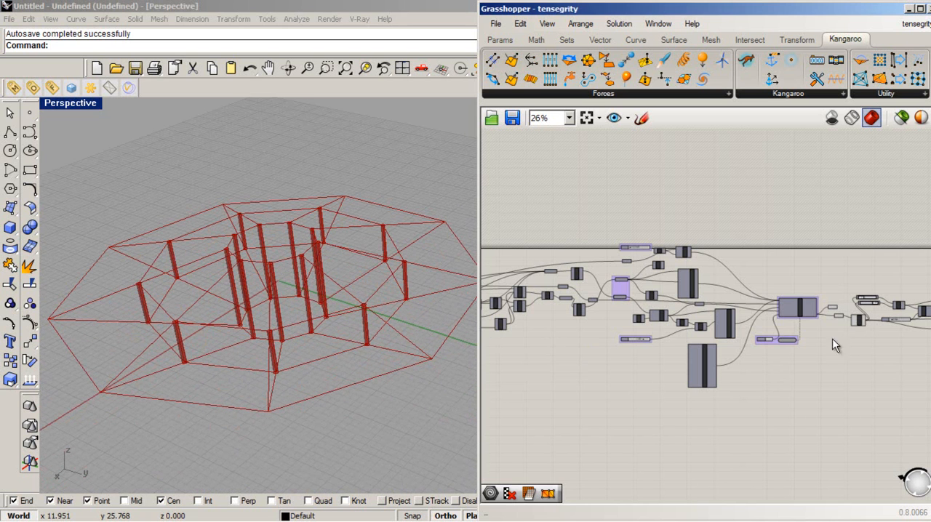
- Set the Kangaroo SimulationReset toggle to False and inspect the simulated structure up close
scroll(766, 344, "up", 3)
scroll(759, 342, "up", 1)
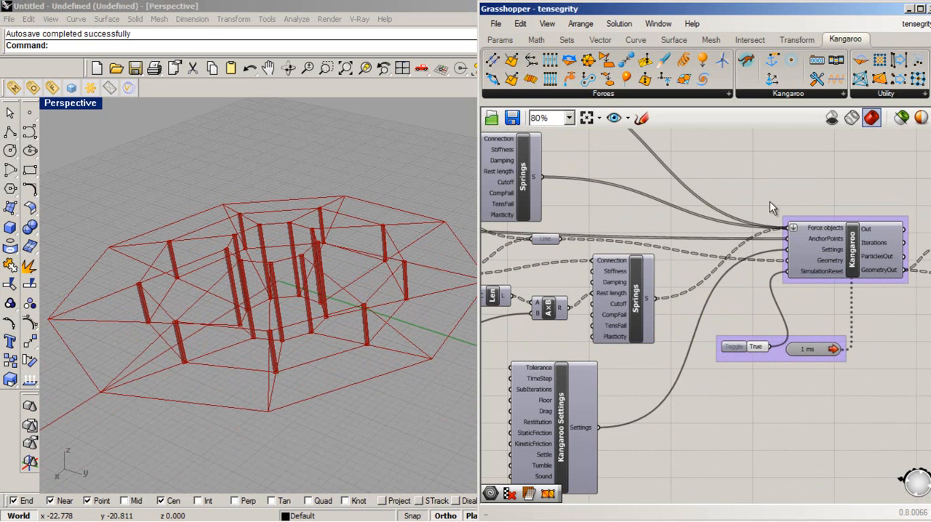
double_click(756, 347)
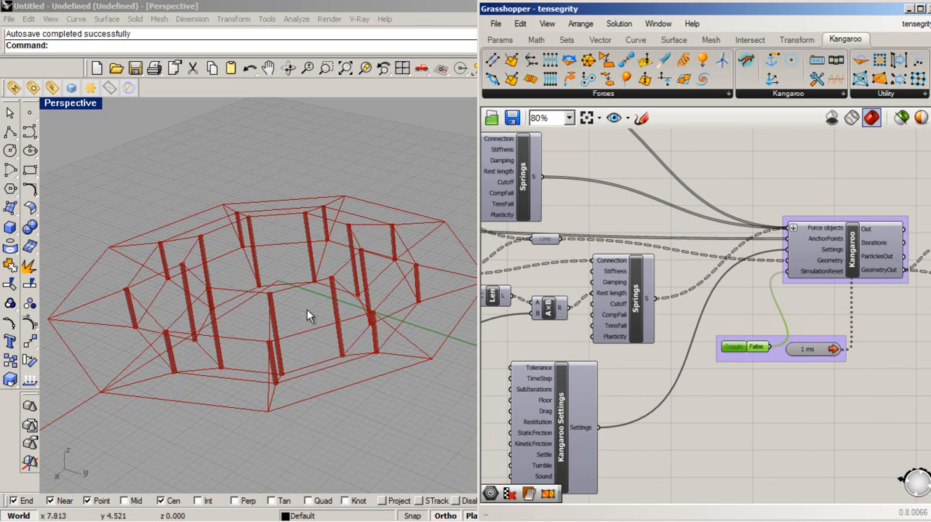
right_click_drag(312, 341, 267, 401)
scroll(322, 375, "up", 3)
scroll(341, 384, "up", 5)
scroll(222, 378, "down", 5)
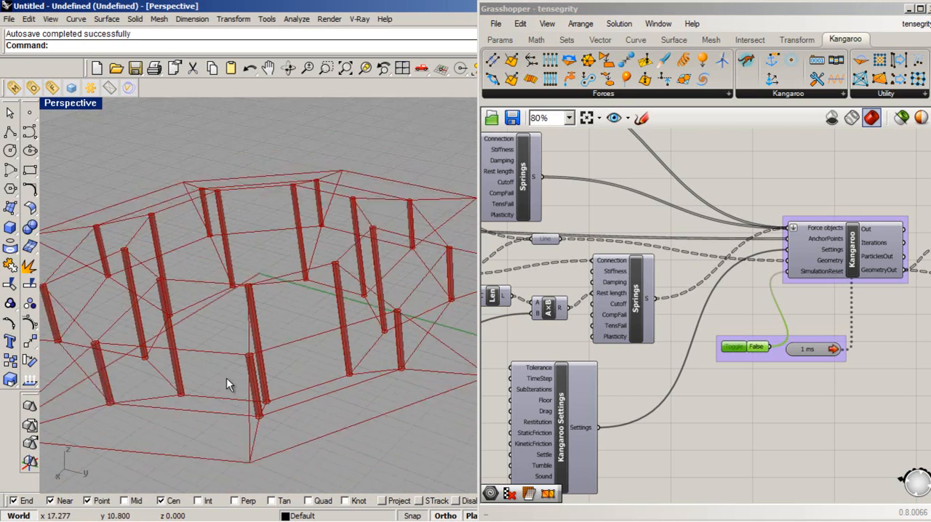
scroll(833, 385, "down", 5)
- Turn off the preview of all components downstream of the initial circle and division group
scroll(721, 382, "up", 3)
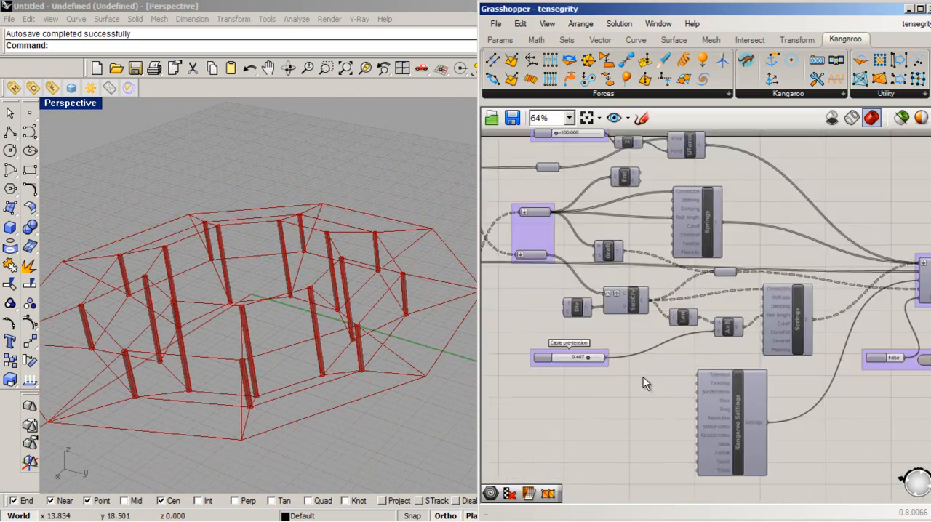
scroll(721, 339, "down", 6)
scroll(704, 359, "down", 1)
left_click_drag(876, 411, 609, 265)
middle_click(663, 318)
left_click(722, 317)
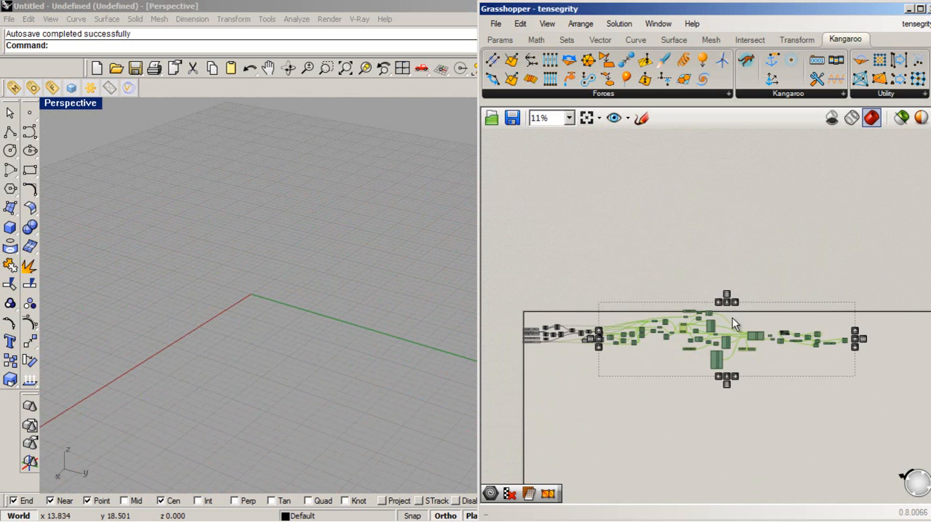
left_click(784, 283)
- Enable the preview of the components at the start of the definition that build the base circles and divisions
scroll(786, 284, "down", 2)
scroll(633, 331, "up", 6)
left_click_drag(772, 376, 592, 250)
middle_click(669, 282)
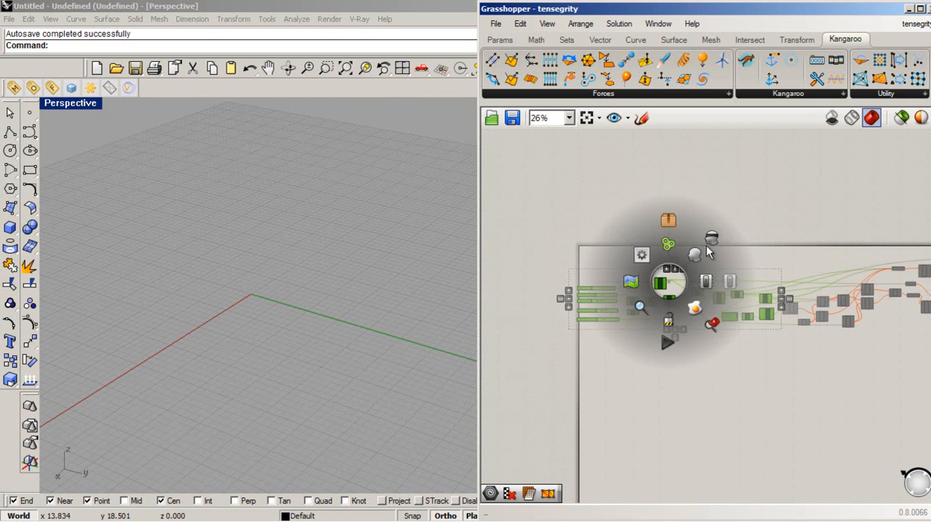
left_click(705, 249)
left_click(671, 399)
- Go through the input sliders one by one while comparing them with the base geometry
scroll(684, 332, "up", 3)
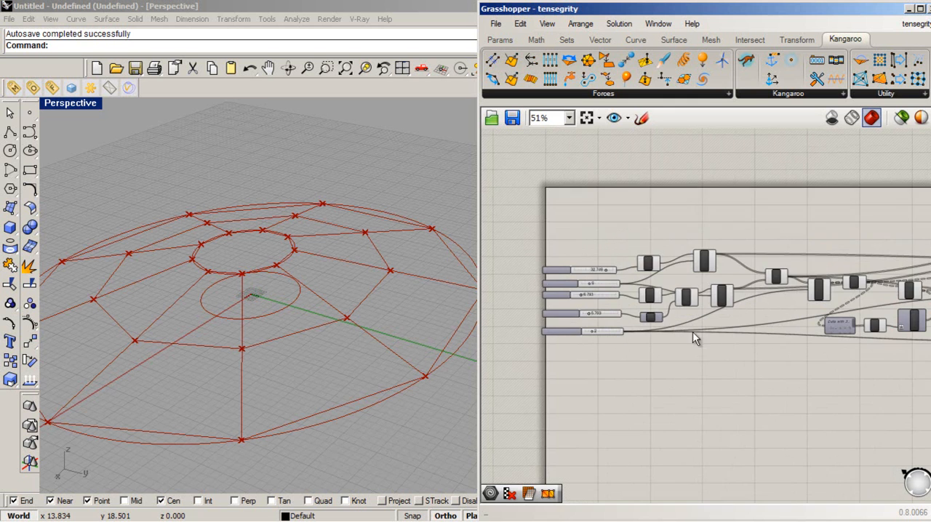
scroll(713, 383, "up", 3)
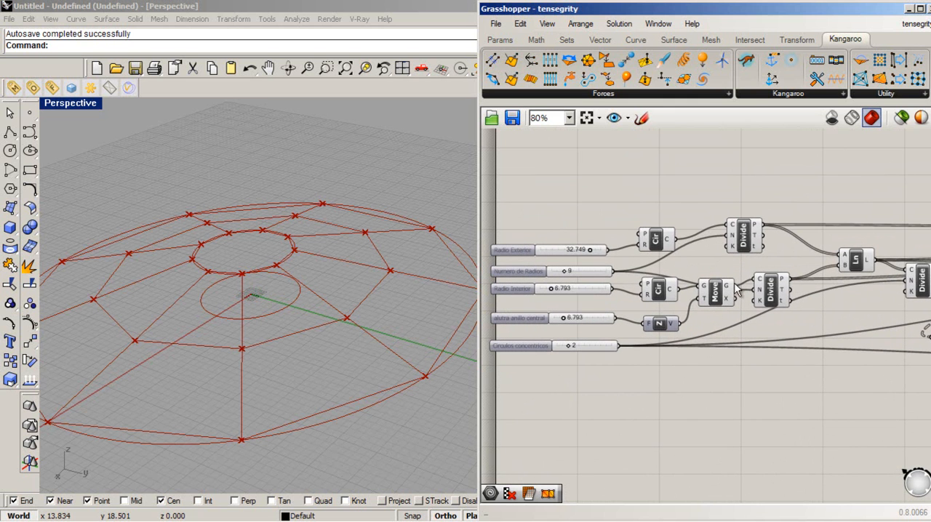
left_click(510, 250)
left_click(518, 270)
left_click(518, 289)
left_click(522, 353)
left_click(521, 348)
left_click(551, 391)
- Set Radio Exterior to 30.947, Numero de Radios to 8, Radio Interior to 10.960 and the central ring height to 5.793
mouse_move(591, 251)
left_mouse_down()
mouse_move(572, 251)
mouse_move(590, 251)
mouse_move(587, 264)
mouse_move(565, 267)
mouse_move(587, 260)
mouse_move(586, 249)
left_mouse_up()
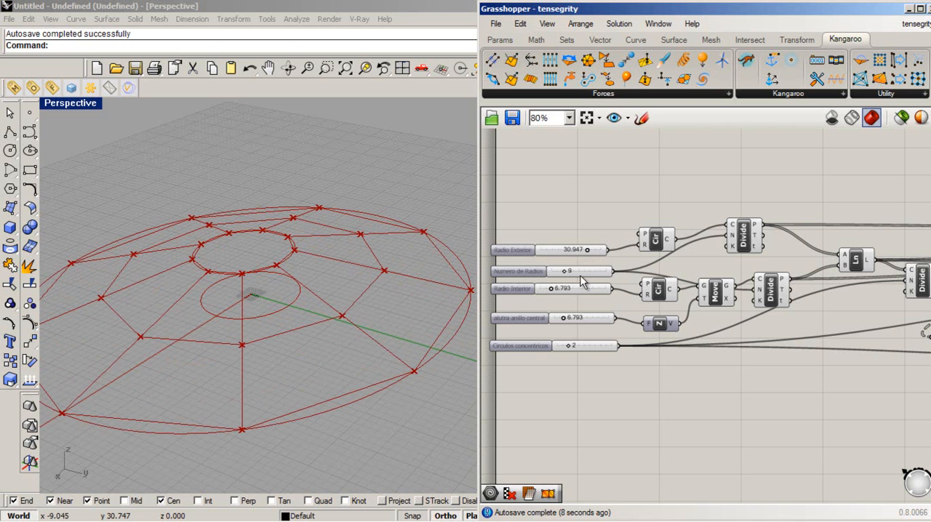
left_click_drag(563, 274, 563, 317)
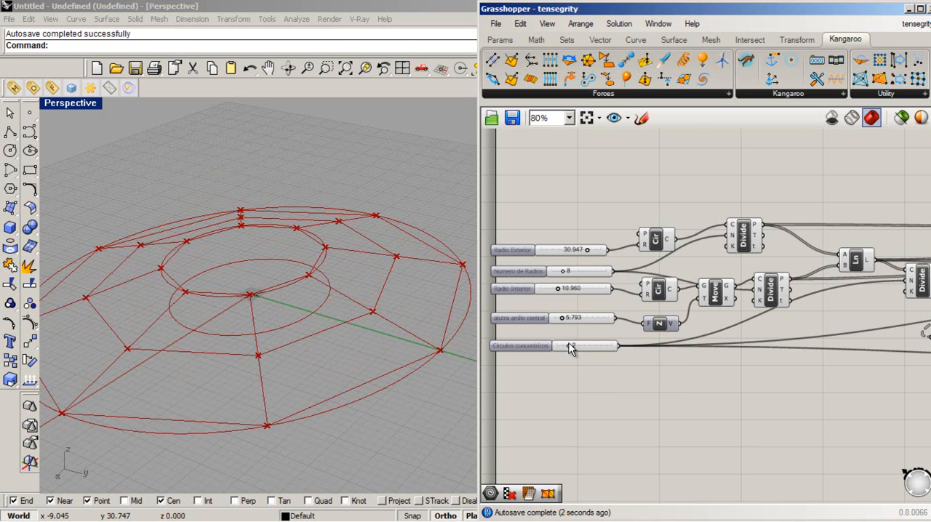
left_click(568, 345)
mouse_move(569, 346)
left_mouse_down()
mouse_move(580, 347)
mouse_move(570, 347)
left_mouse_up()
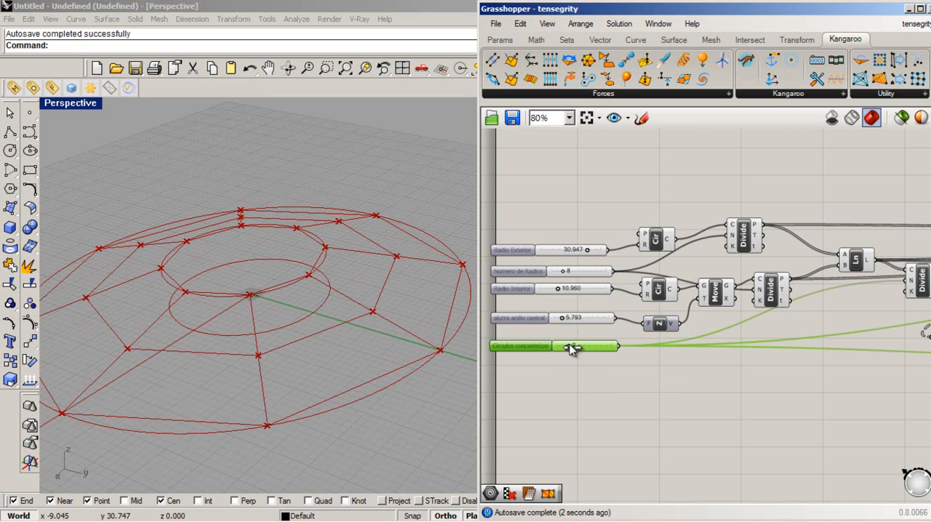
left_click(584, 380)
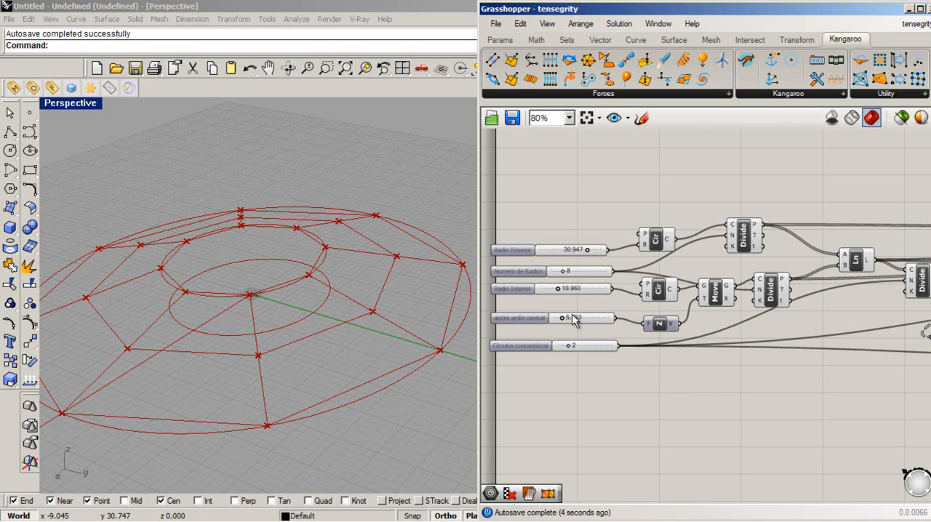
- Examine the adjusted base geometry against the Circulos concentricos, Radio Interior and Numero de Radios sliders
scroll(573, 321, "up", 2)
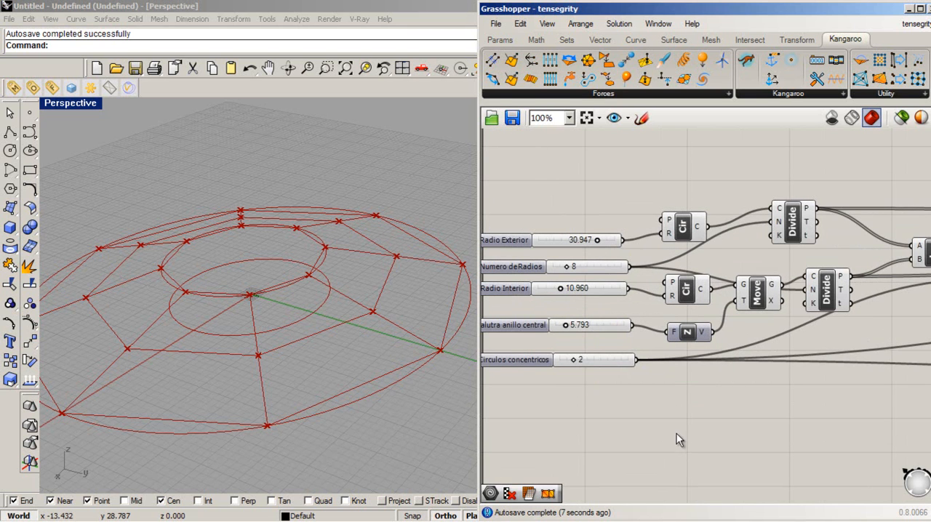
right_click_drag(615, 425, 630, 415)
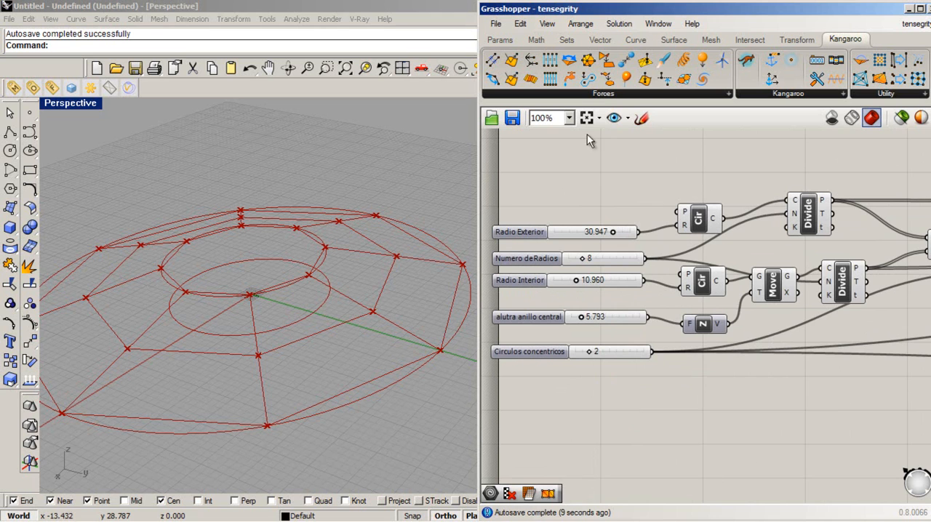
right_click_drag(459, 377, 291, 312)
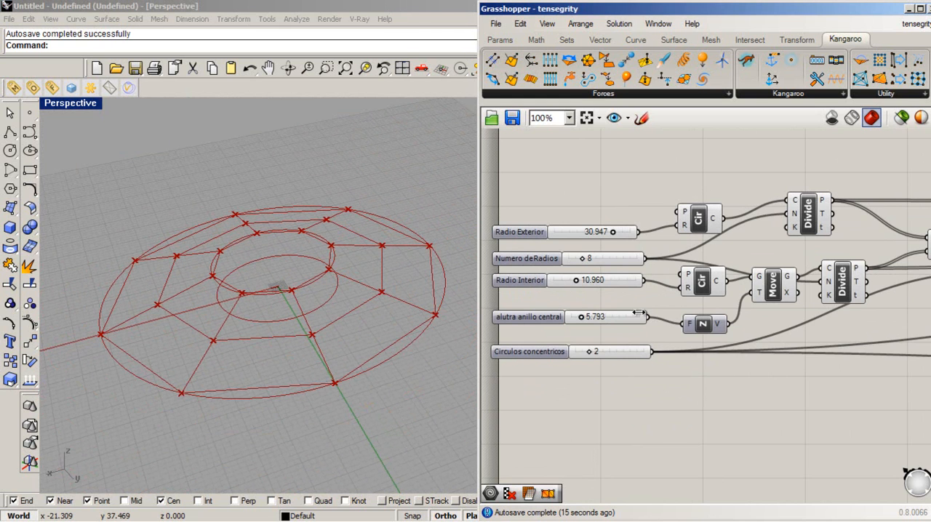
left_click(521, 354)
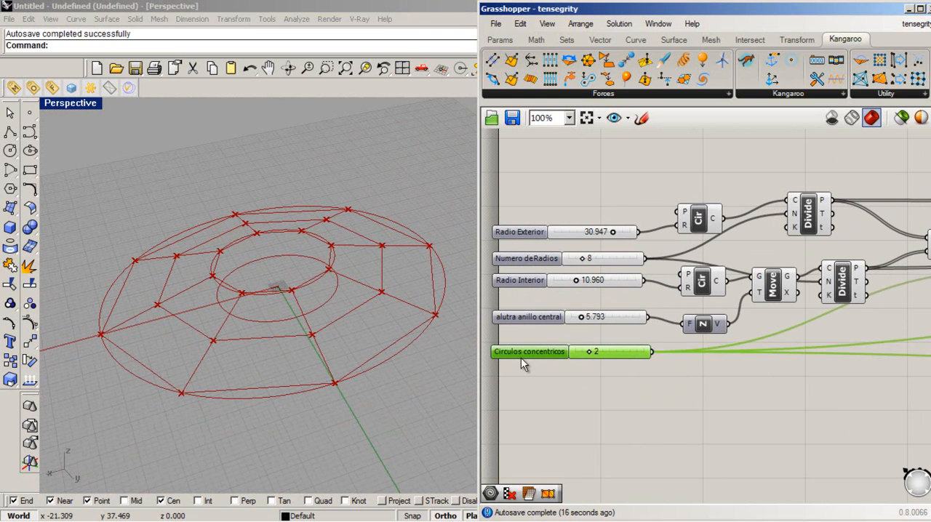
left_click(533, 286)
left_click(555, 264)
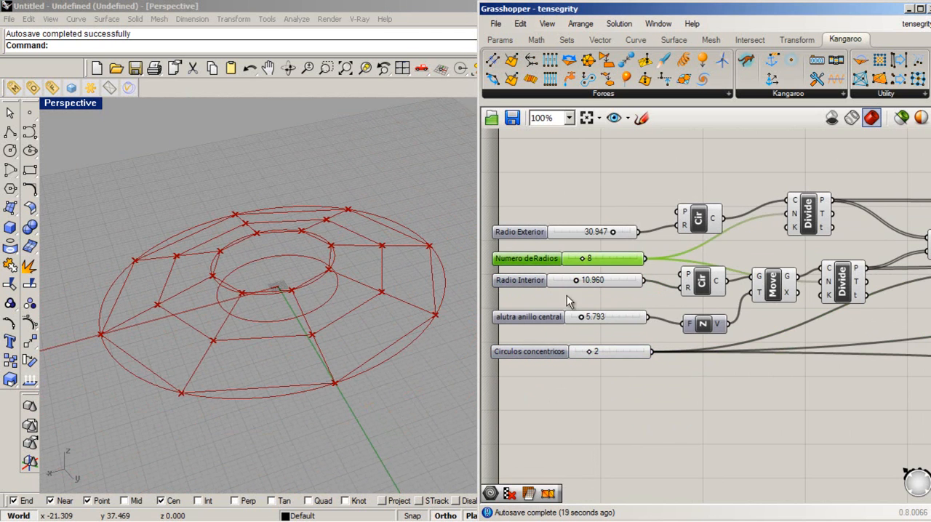
left_click(673, 402)
- Turn off the preview of the division, move and connecting-line components that follow the two circles
left_click(705, 224)
scroll(789, 395, "down", 3)
left_click_drag(927, 432, 728, 260)
middle_click(736, 278)
left_click(779, 231)
- Turn off the preview of the Circle component driven by Radio Interior
scroll(741, 404, "up", 1)
left_click_drag(729, 399, 671, 319)
middle_click(680, 314)
scroll(679, 314, "up", 1)
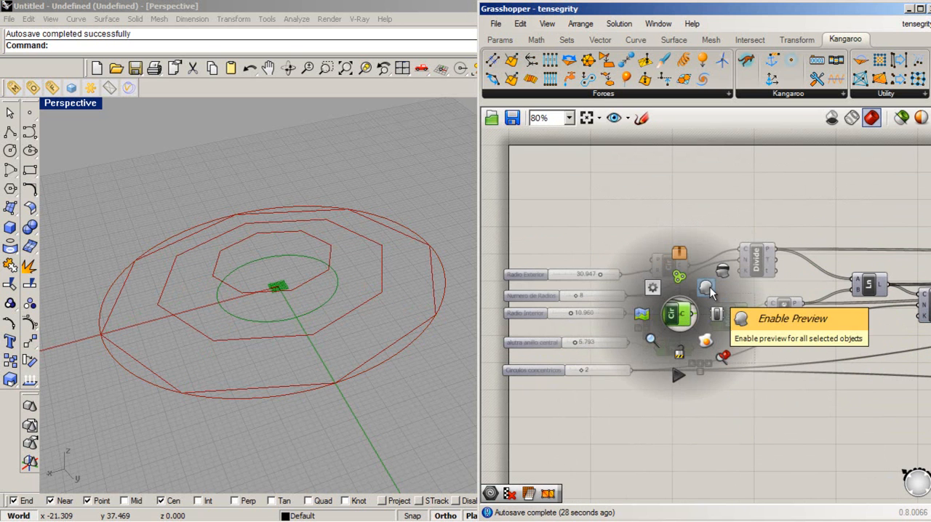
left_click(706, 288)
left_click(731, 422)
- Turn off the preview of the components that draw the concentric polygons, leaving only the exterior circle shown
scroll(731, 422, "down", 2)
scroll(561, 298, "down", 5)
left_click_drag(738, 360, 662, 287)
middle_click(668, 279)
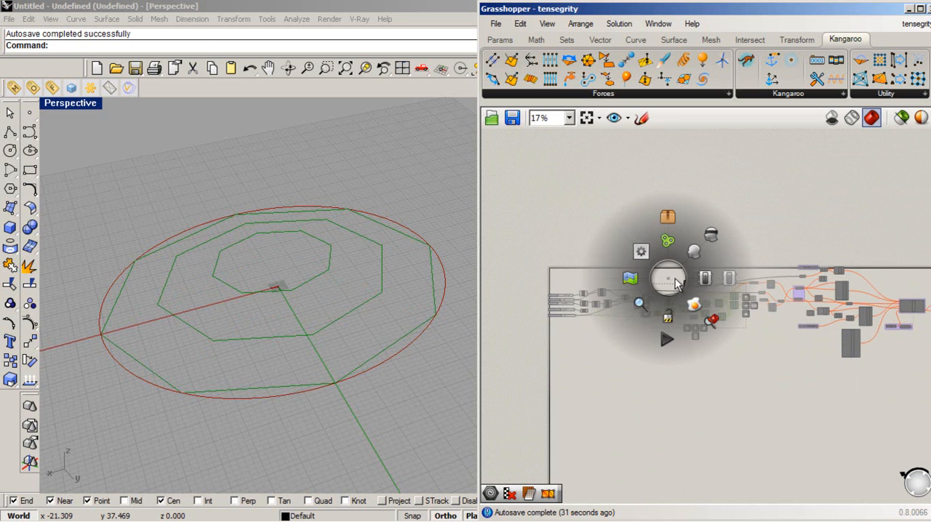
left_click(703, 251)
left_click(743, 412)
- Examine the exterior Circle component and the Radio Exterior slider that drives it
scroll(668, 323, "up", 5)
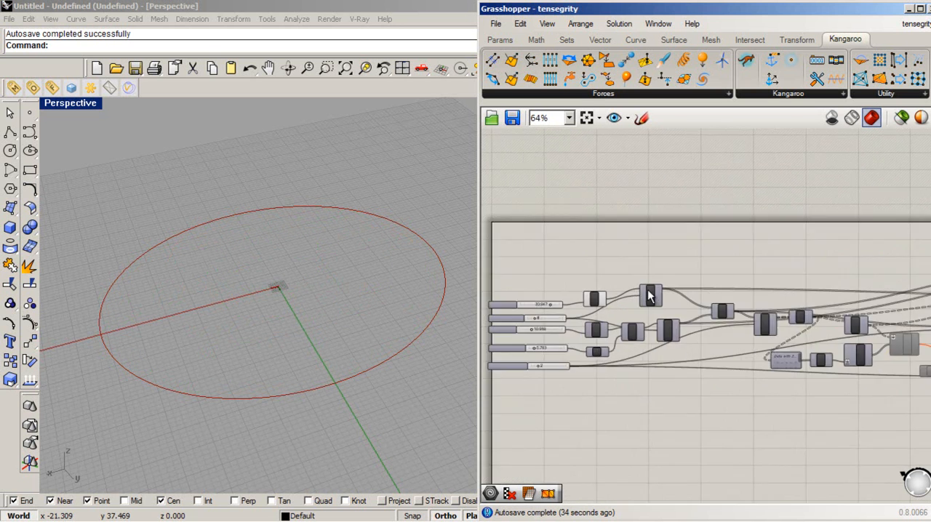
scroll(623, 332, "down", 2)
left_click(645, 322)
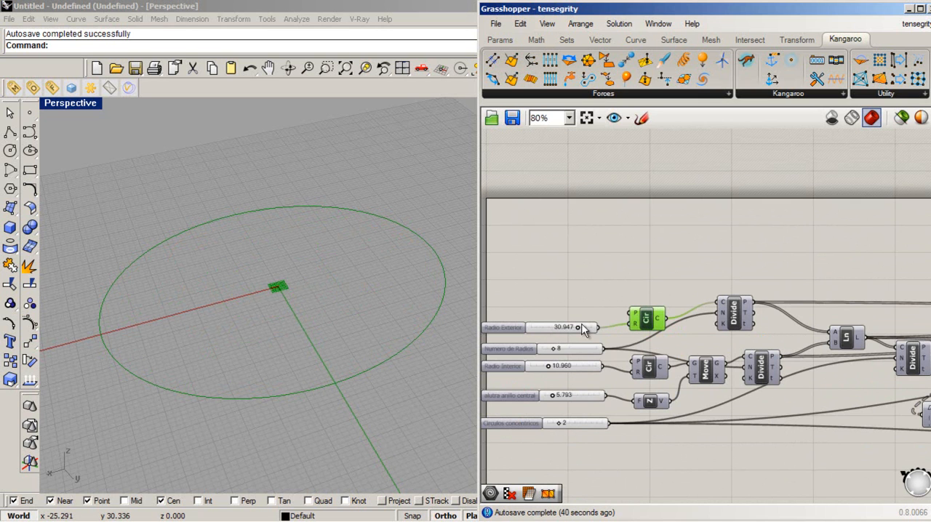
left_click(517, 329)
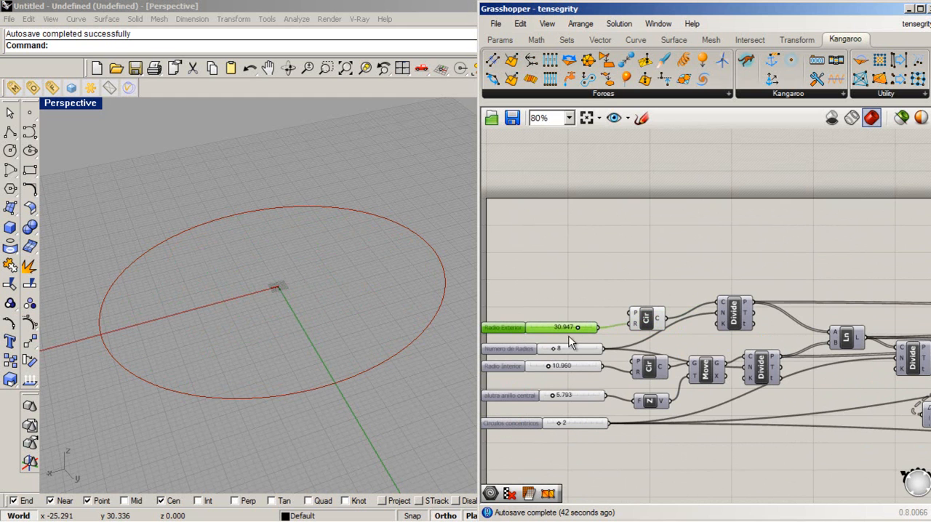
left_click(699, 329)
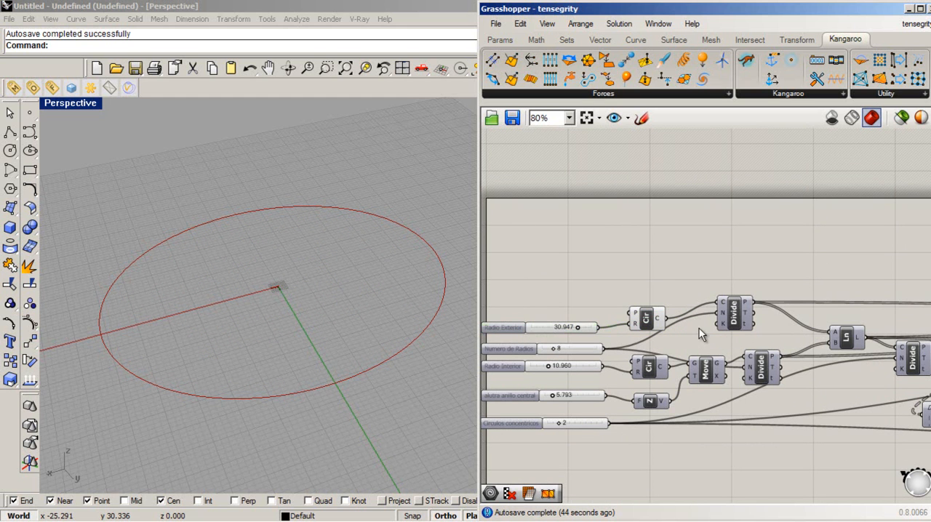
- Turn on the preview of the Divide component that divides the exterior circle into points
left_click_drag(646, 315, 643, 313)
left_click(730, 311)
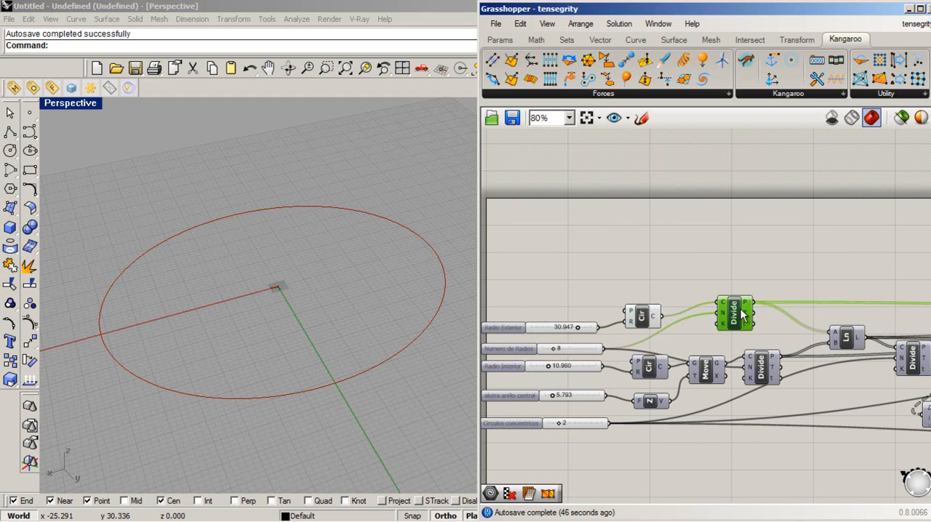
scroll(733, 311, "up", 1)
key("space")
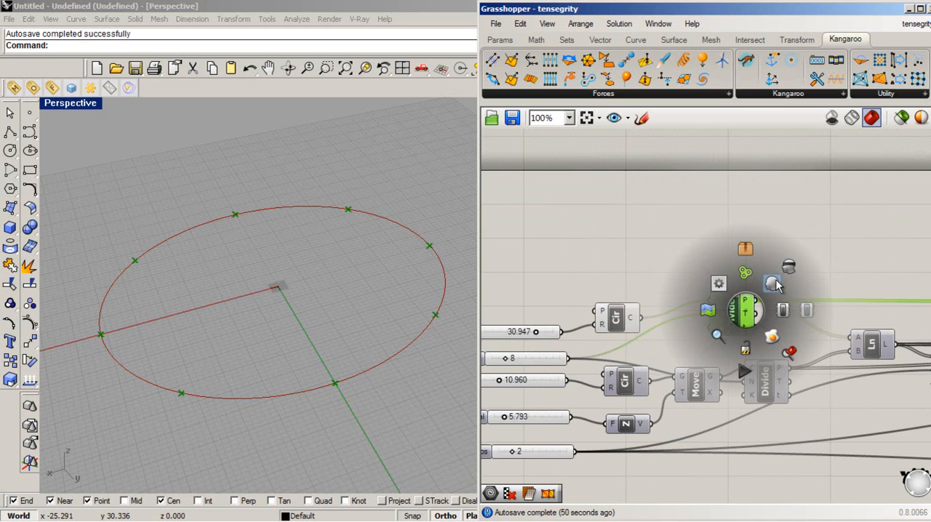
left_click(786, 271)
left_click(783, 264)
right_click_drag(405, 319, 440, 337)
- Examine the exterior circle's Divide component and the Numero de Radios slider that sets its number of divisions
left_click(730, 326)
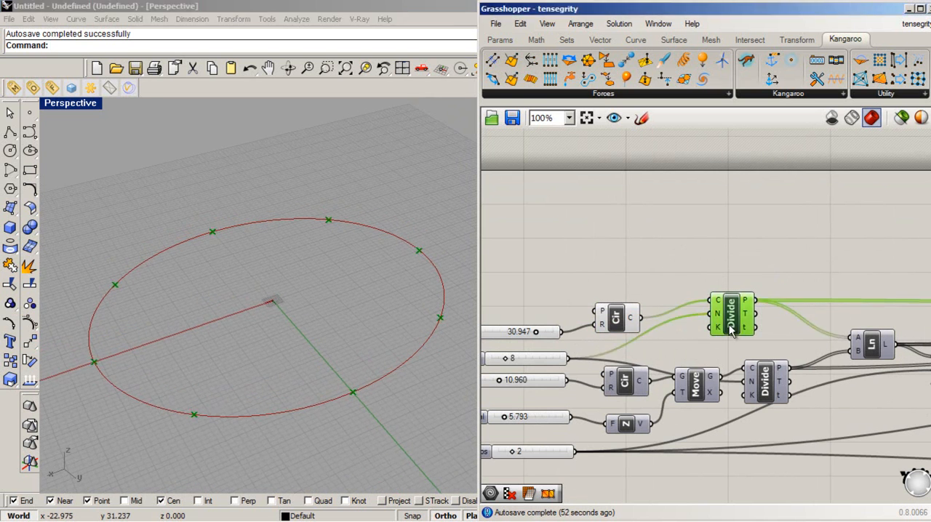
scroll(659, 371, "down", 2)
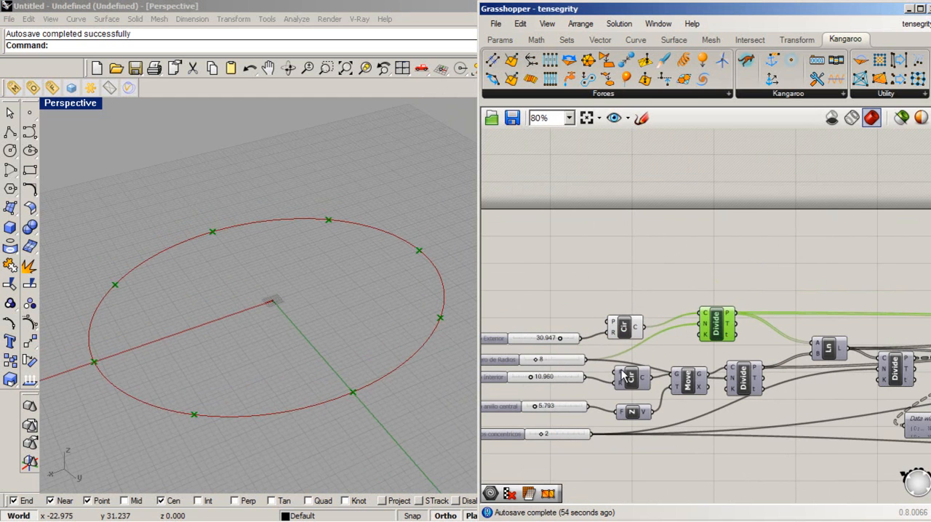
left_click(508, 364)
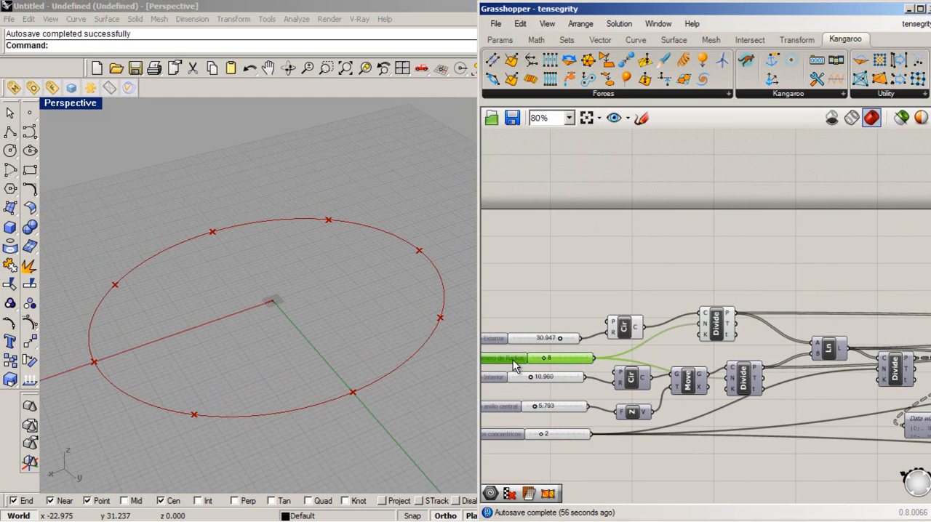
right_click_drag(681, 473, 712, 464)
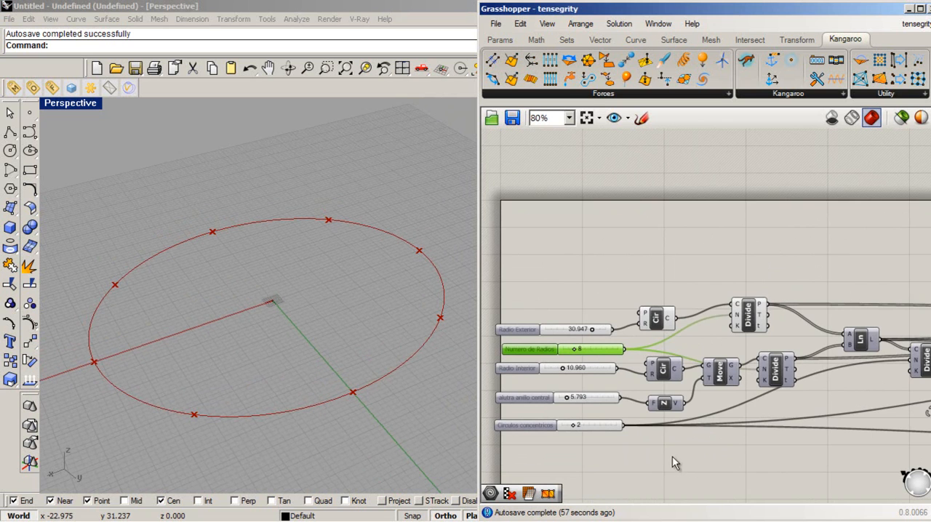
scroll(546, 366, "up", 2)
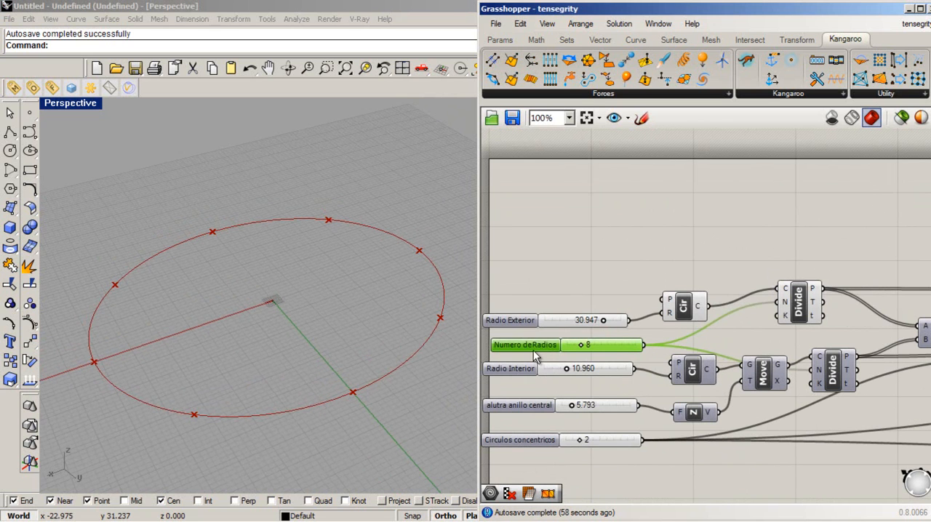
left_click(788, 489)
left_click(802, 320)
- Turn on the preview of the Circle component driven by Radio Interior
left_click(700, 379)
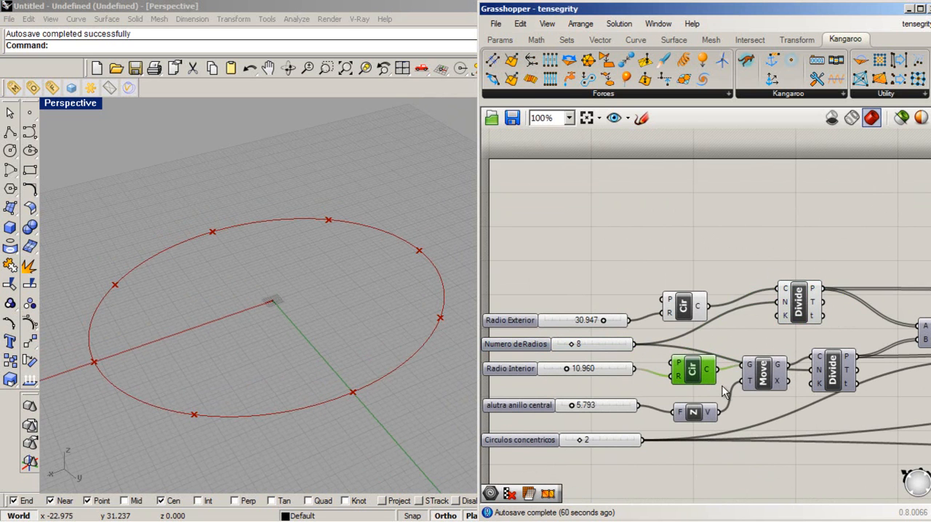
right_click(692, 374)
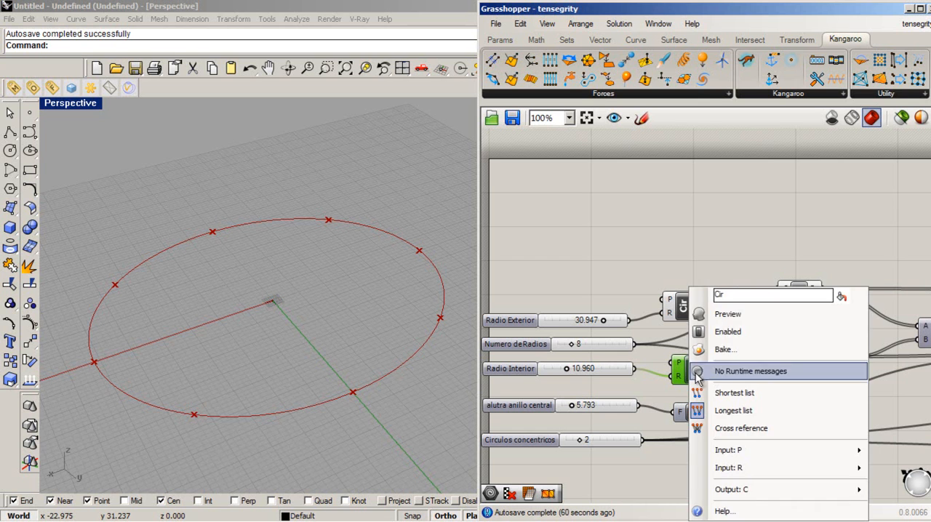
left_click(735, 314)
left_click(749, 444)
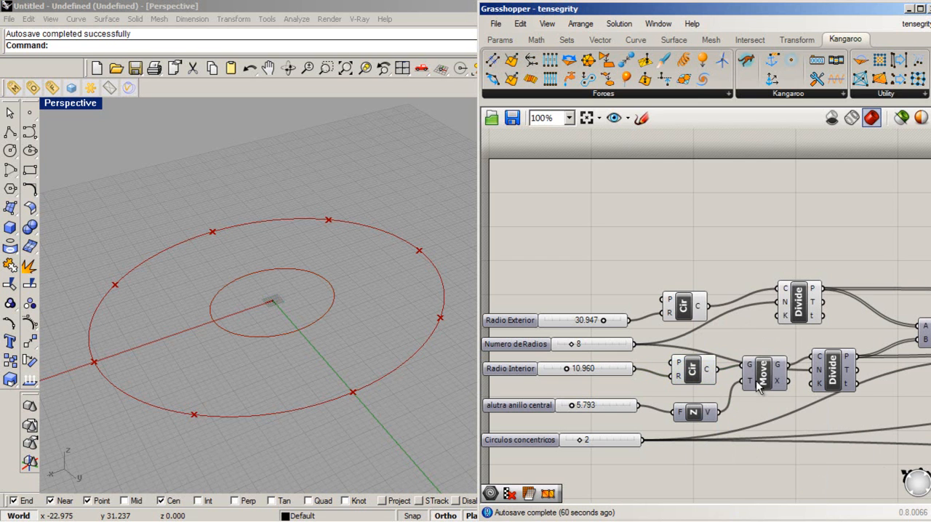
- Turn on the preview of the Move component that raises the interior circle and hide the original interior circle
left_click(770, 379)
right_click(770, 379)
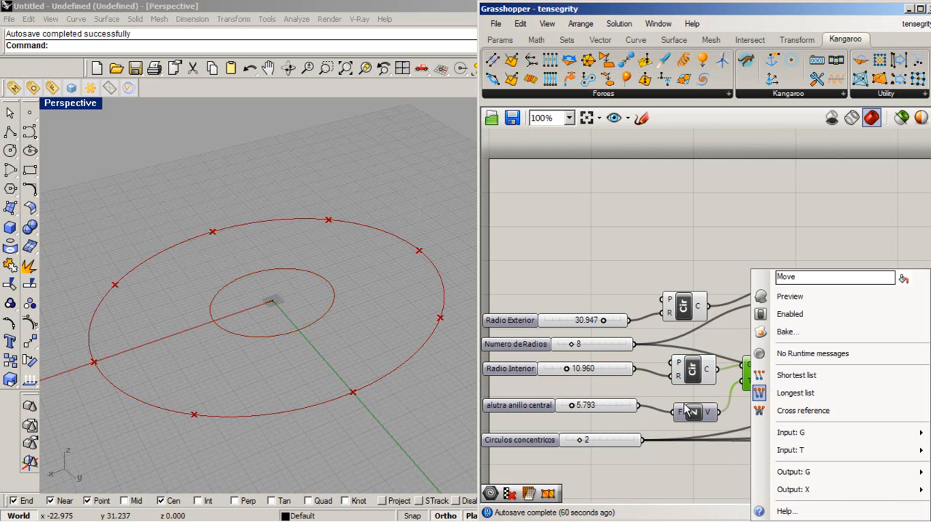
left_click(790, 296)
left_click(724, 414)
left_click(695, 372)
right_click(703, 377)
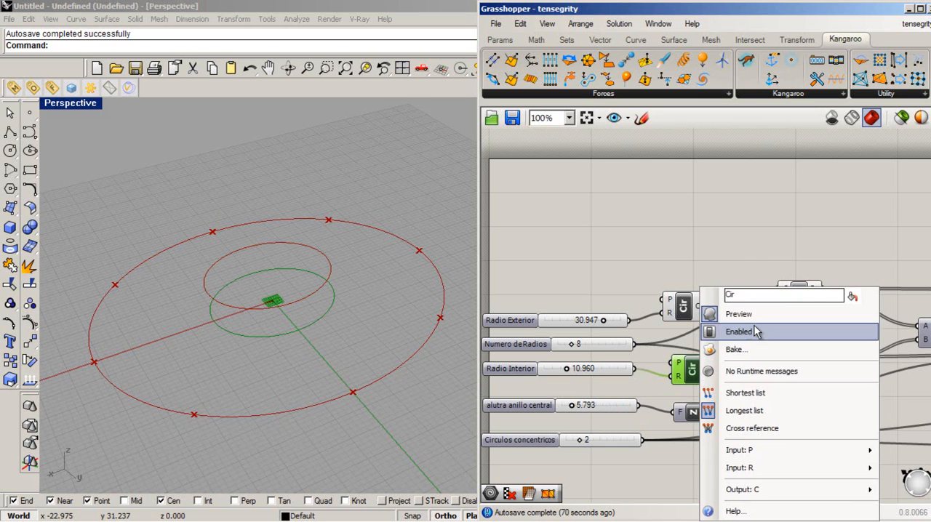
left_click(756, 320)
right_click_drag(337, 351, 310, 296)
left_click(749, 486)
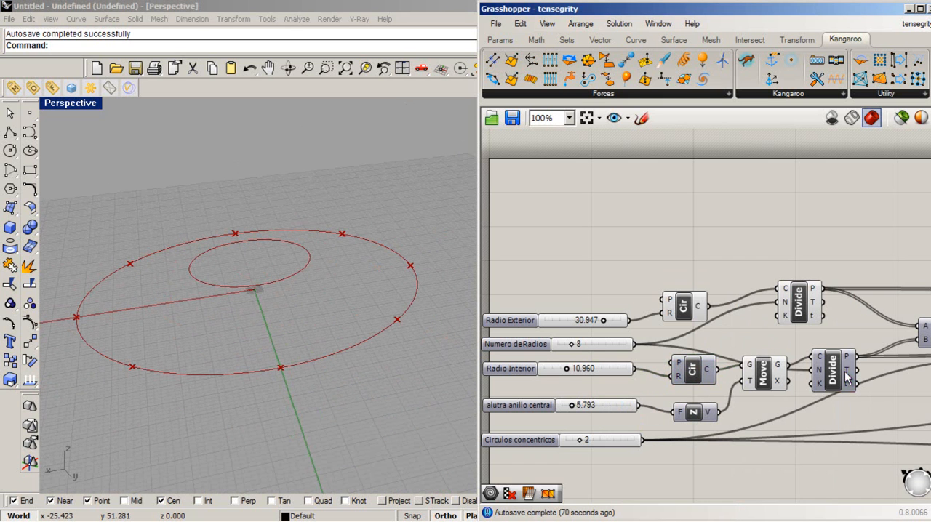
- Move the raised circle's Divide component up beside the exterior one and turn on its preview
left_click_drag(842, 384, 847, 362)
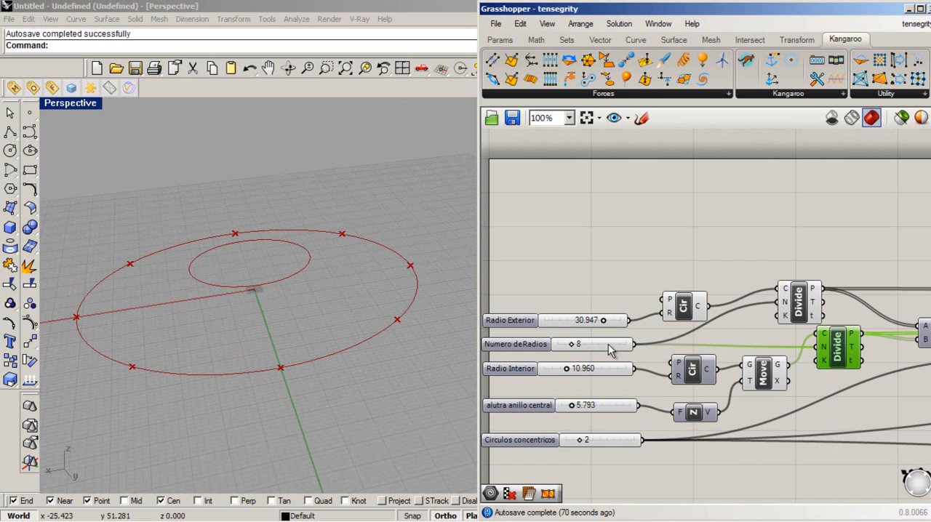
left_click(503, 346)
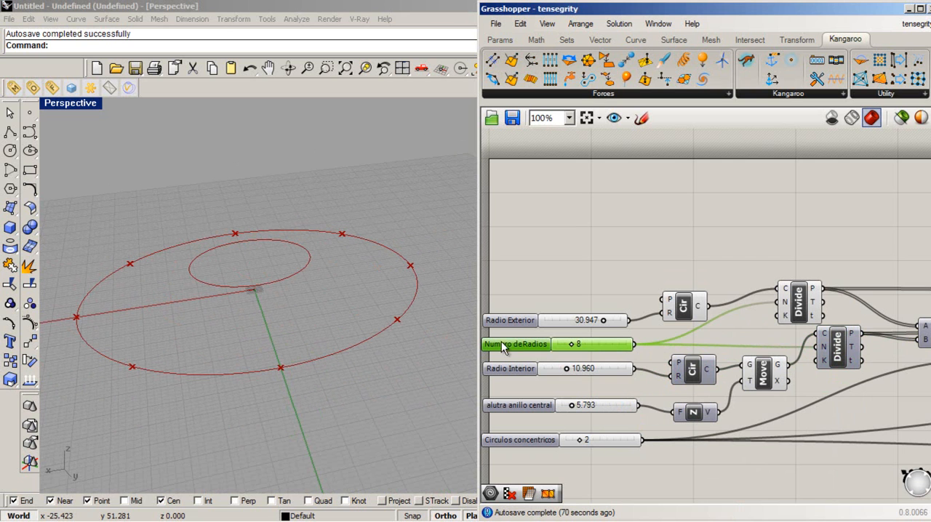
left_click(829, 353)
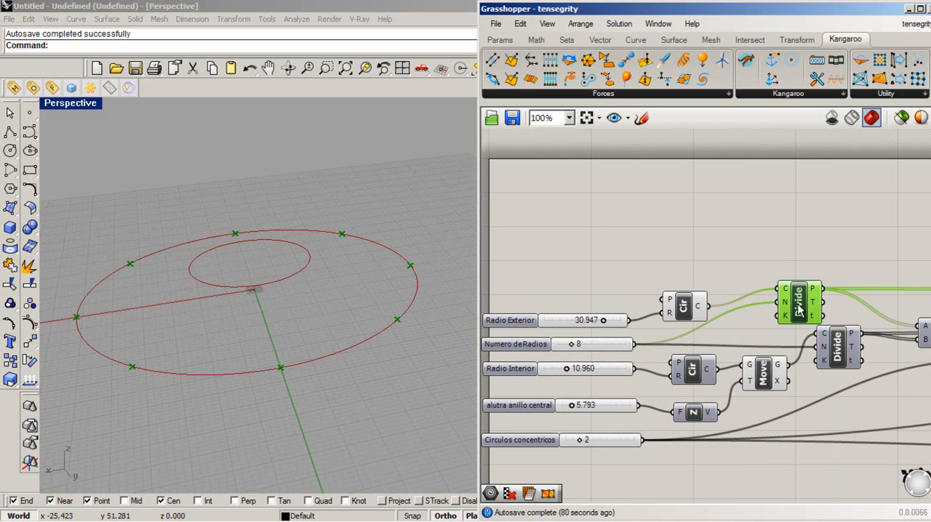
right_click(838, 347)
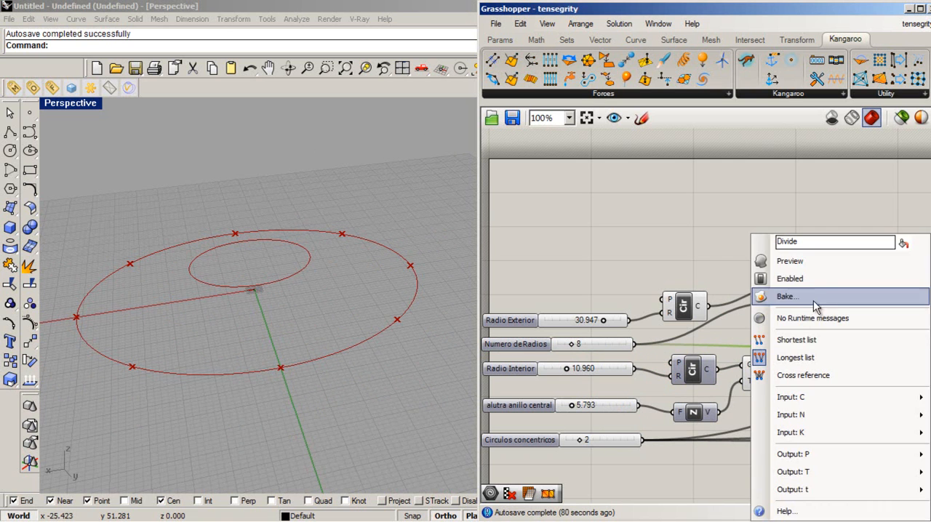
left_click(820, 265)
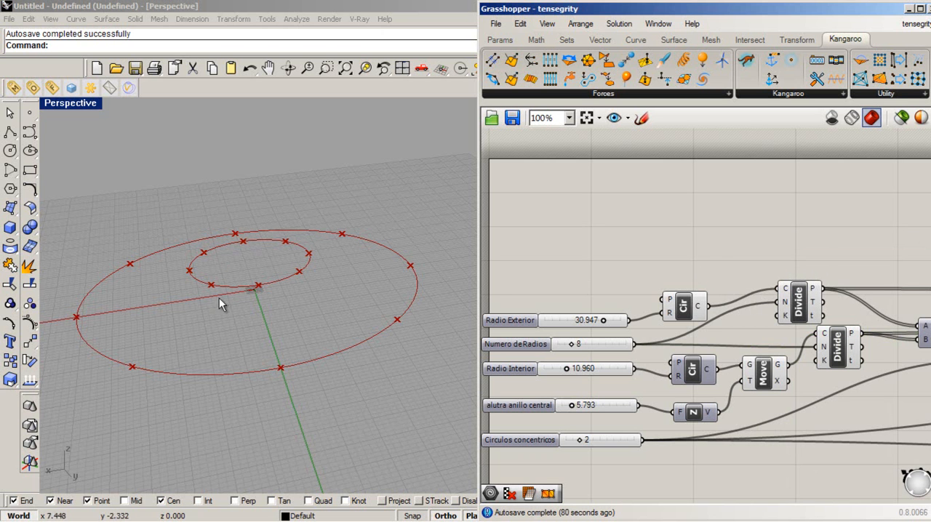
right_click_drag(190, 327, 267, 368)
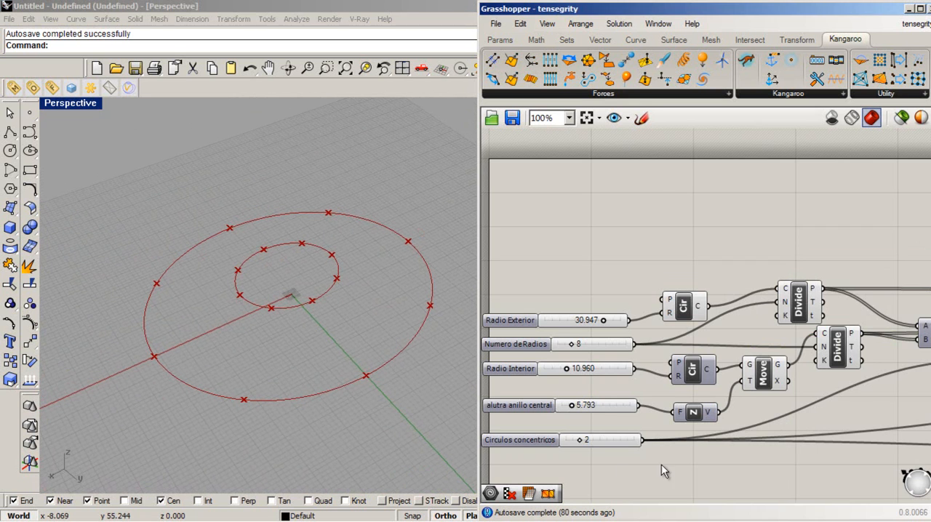
- Turn on the preview of the Line component that joins the division points of the two circles
scroll(566, 378, "down", 3)
scroll(820, 400, "up", 1)
left_click(804, 342)
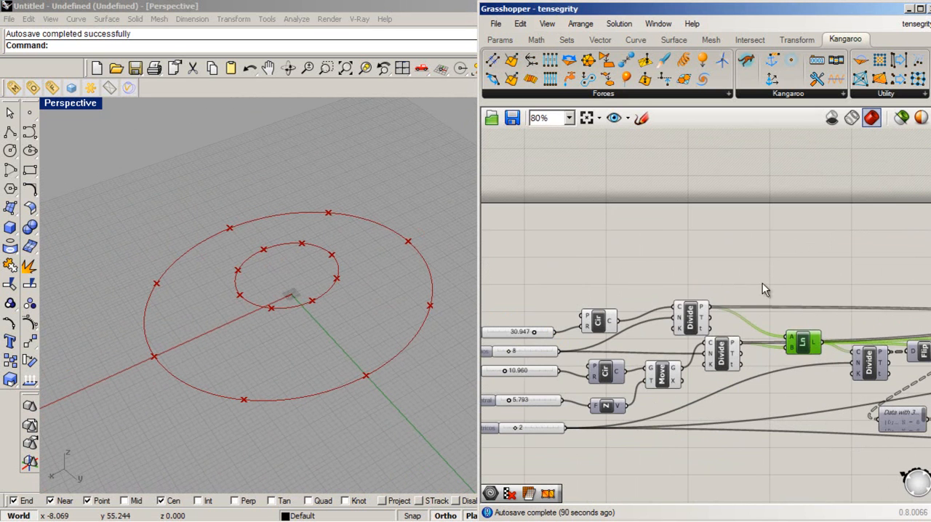
right_click(804, 354)
left_click(809, 321)
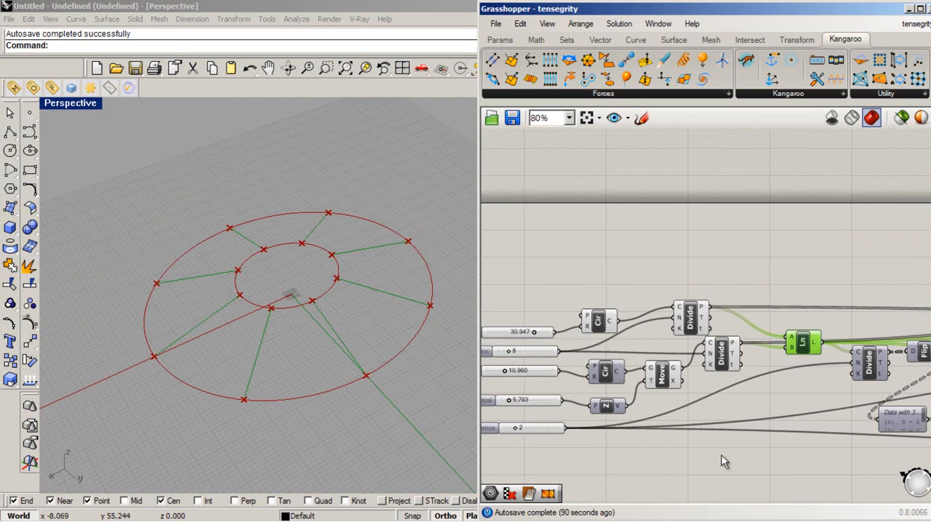
right_click_drag(434, 372, 232, 306)
scroll(284, 266, "down", 2)
scroll(303, 248, "up", 7)
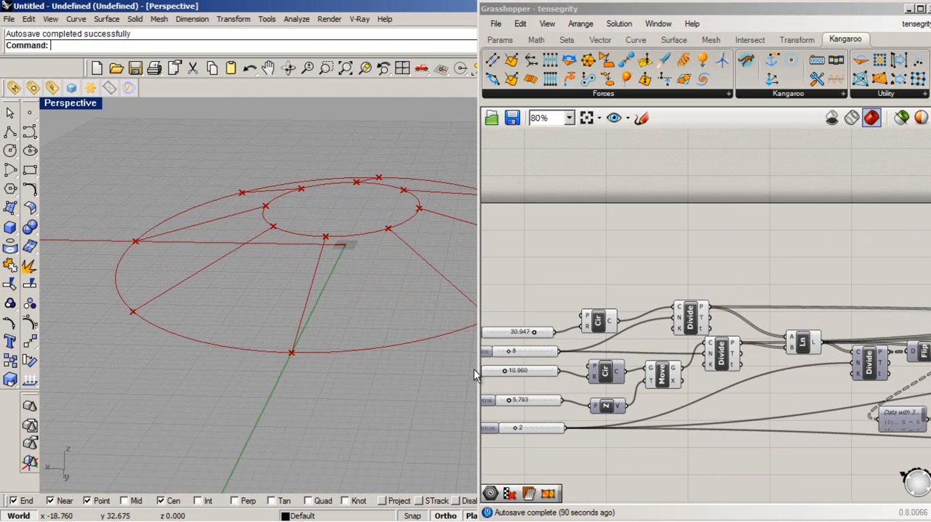
- Shift the Divide component that splits the radial lines slightly toward the Line component and turn on its preview
left_click(877, 370)
mouse_move(875, 370)
left_mouse_down()
mouse_move(866, 384)
mouse_move(865, 374)
left_mouse_up()
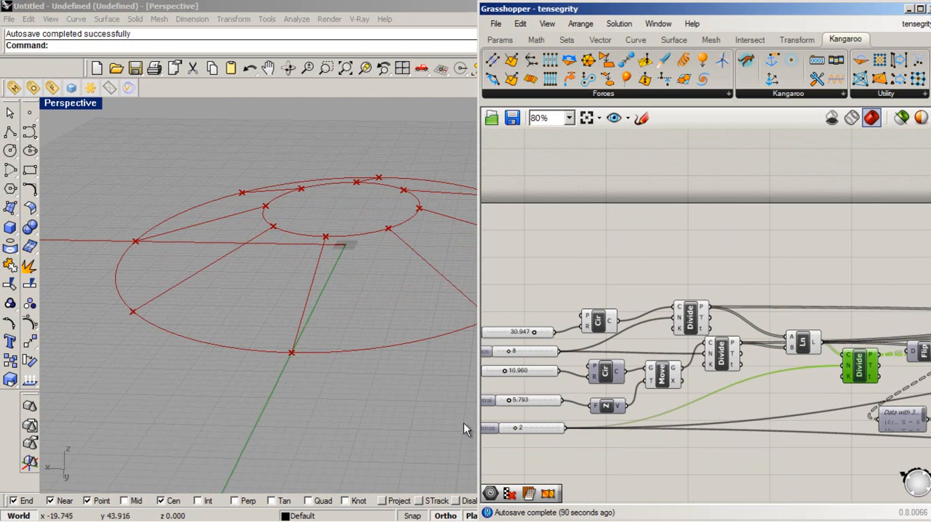
right_click(857, 365)
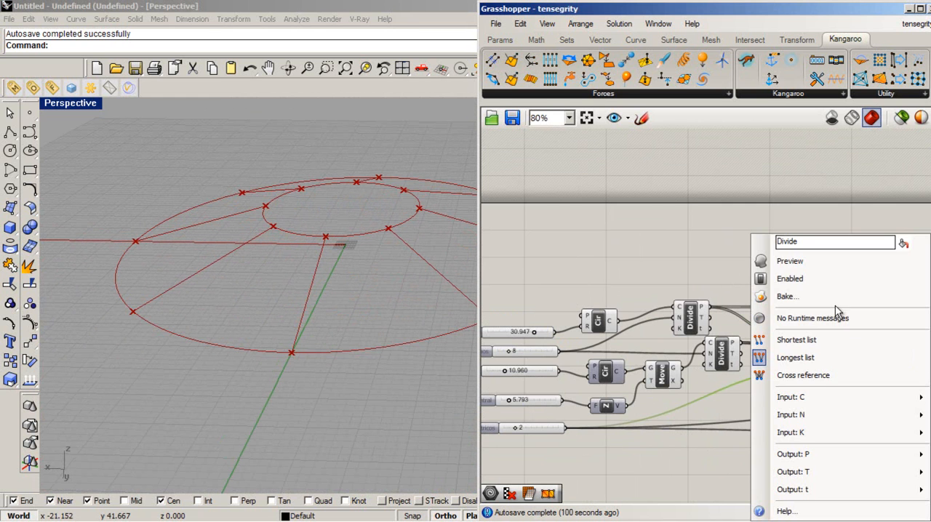
left_click(849, 260)
left_click(785, 444)
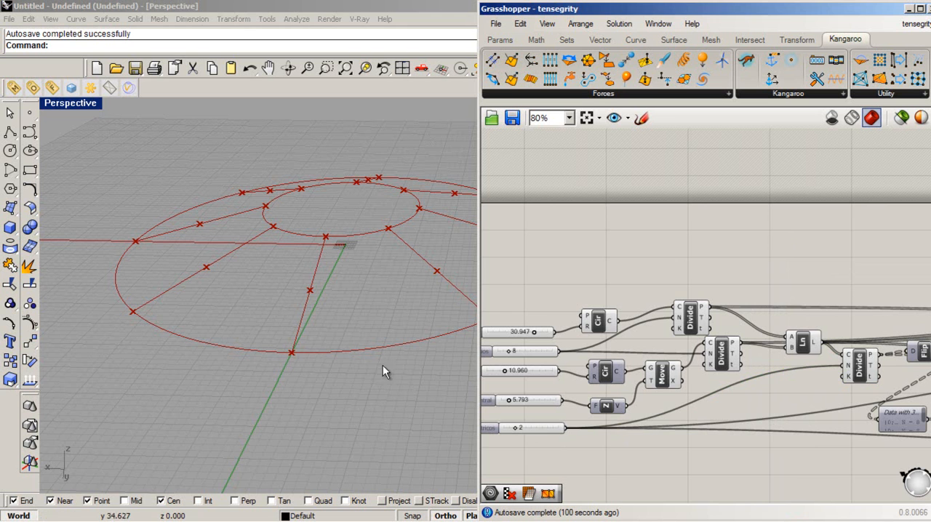
right_click_drag(411, 363, 396, 377)
right_click_drag(168, 191, 343, 343)
left_click(728, 456)
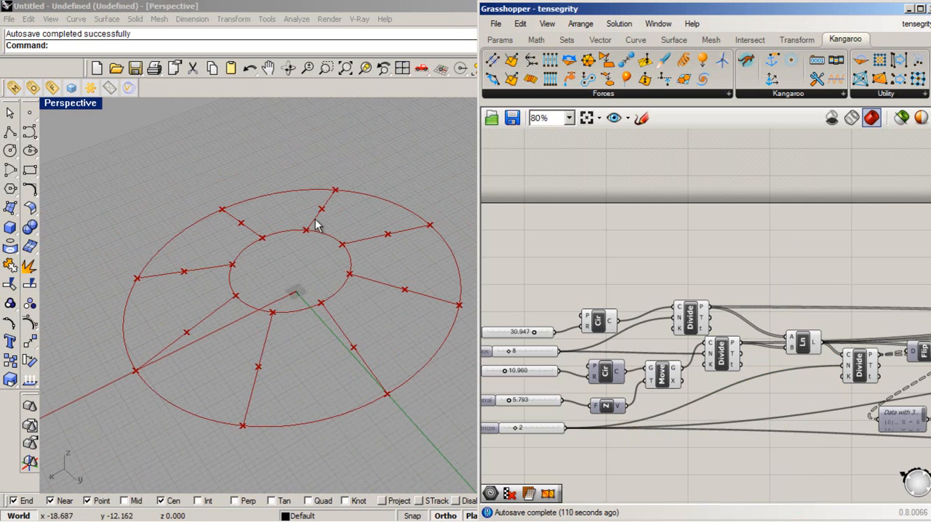
- Select the PLine, Lng and Series components together and turn on their preview to show the concentric polygons
right_click_drag(815, 401, 587, 373)
left_click_drag(831, 444, 726, 325)
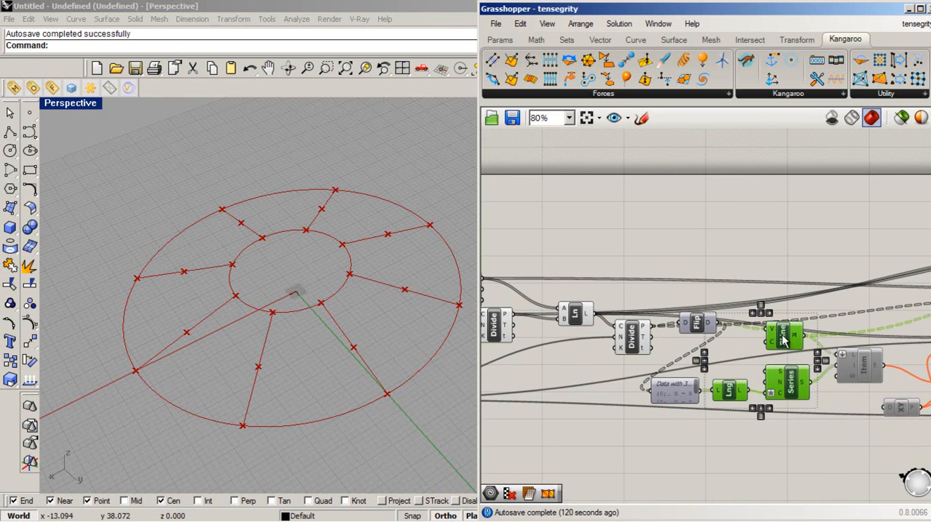
right_click(784, 342)
left_click(783, 312)
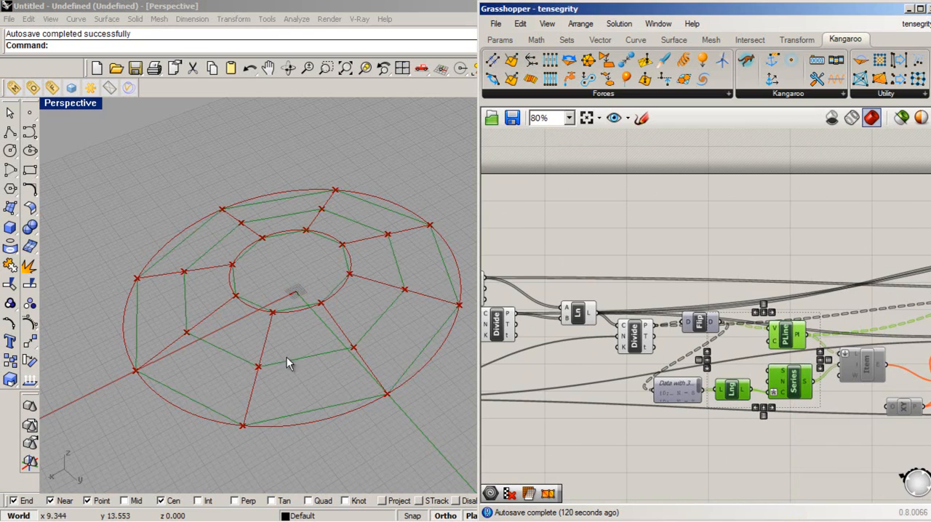
- Examine the concentric polygons and radial lines in the Rhino viewport from several angles
right_click_drag(299, 366, 380, 281)
scroll(325, 373, "up", 4)
right_click_drag(325, 373, 312, 406)
scroll(357, 377, "down", 4)
right_click_drag(358, 377, 128, 434)
scroll(127, 427, "up", 4)
right_click_drag(382, 394, 247, 367)
scroll(248, 367, "down", 5)
scroll(320, 354, "up", 3)
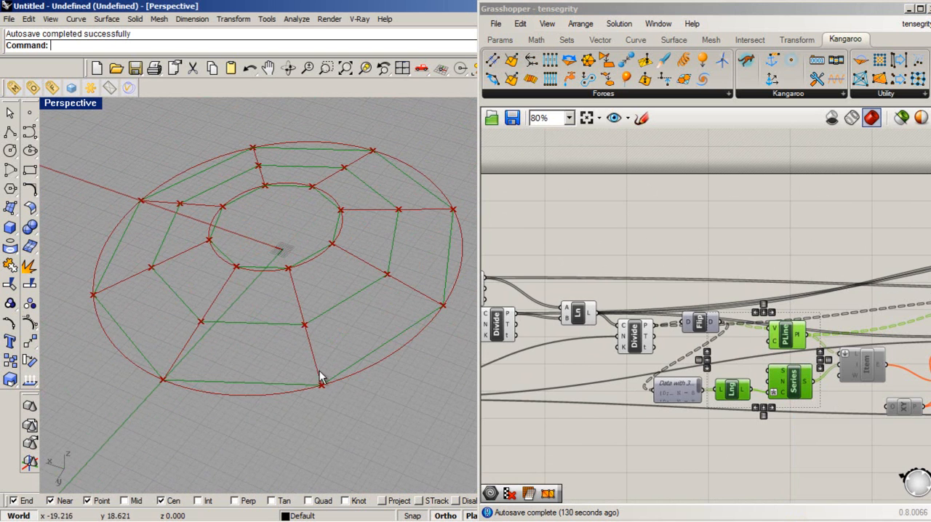
left_click(832, 467)
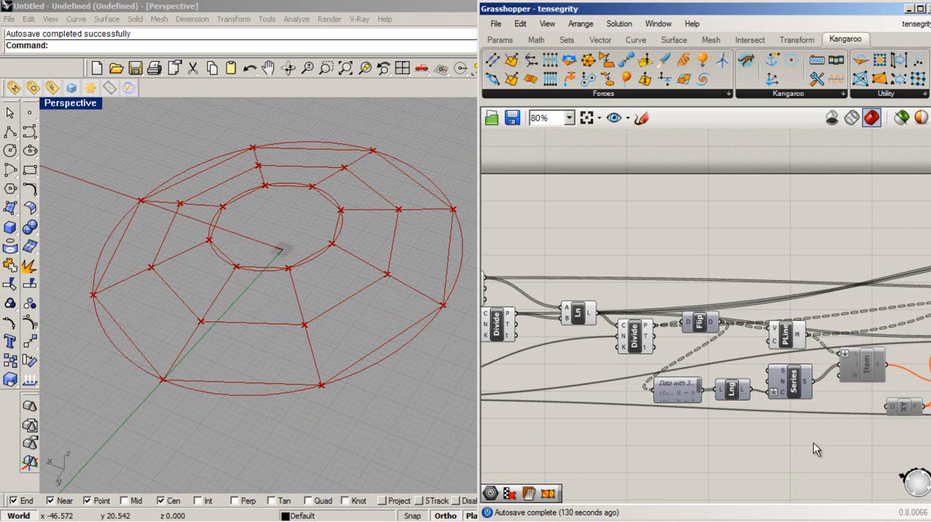
- Turn on the preview of the Item component fed by PLine and Series, and enable the component
left_click(872, 373)
right_click(872, 373)
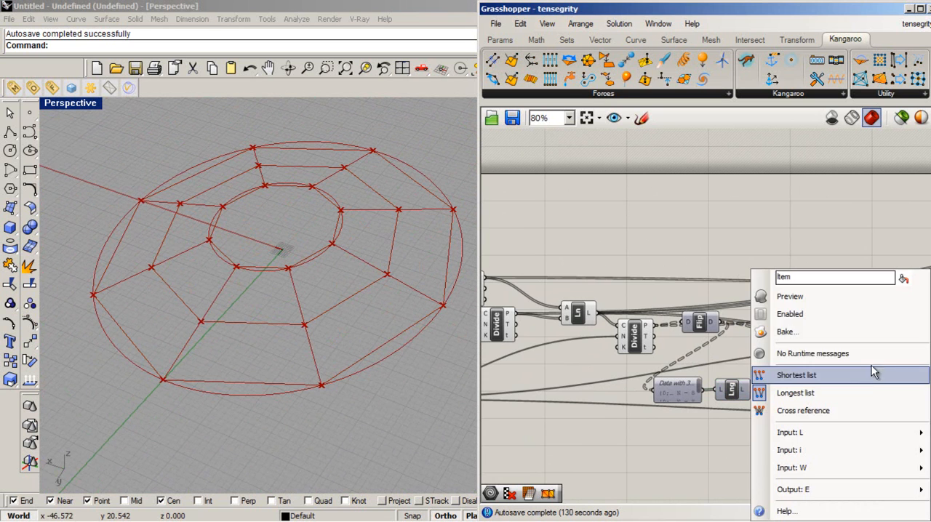
left_click(884, 303)
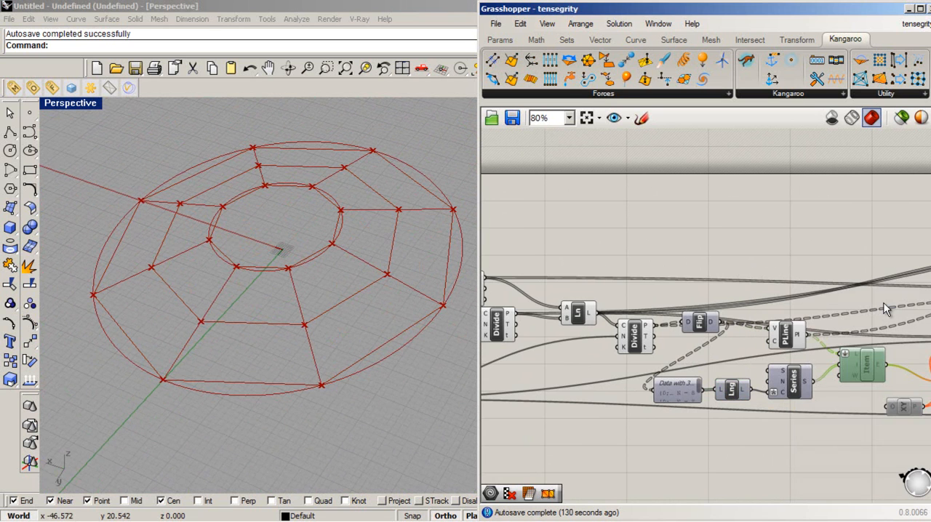
right_click(858, 367)
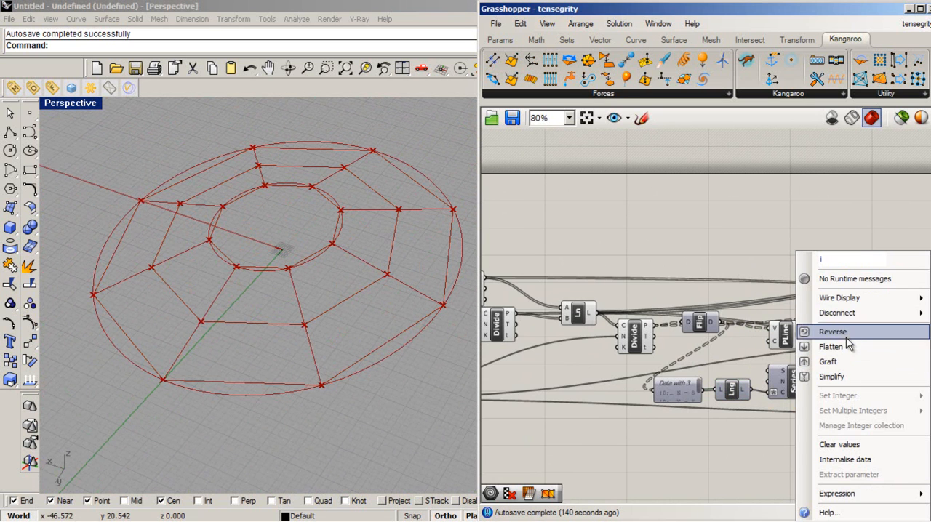
left_click(857, 358)
right_click_drag(861, 360, 870, 364)
right_click(870, 364)
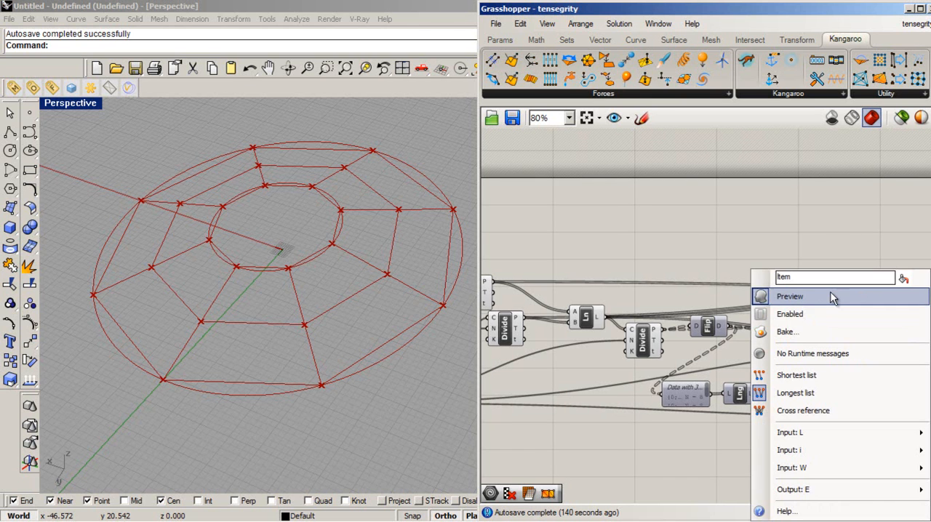
left_click(826, 313)
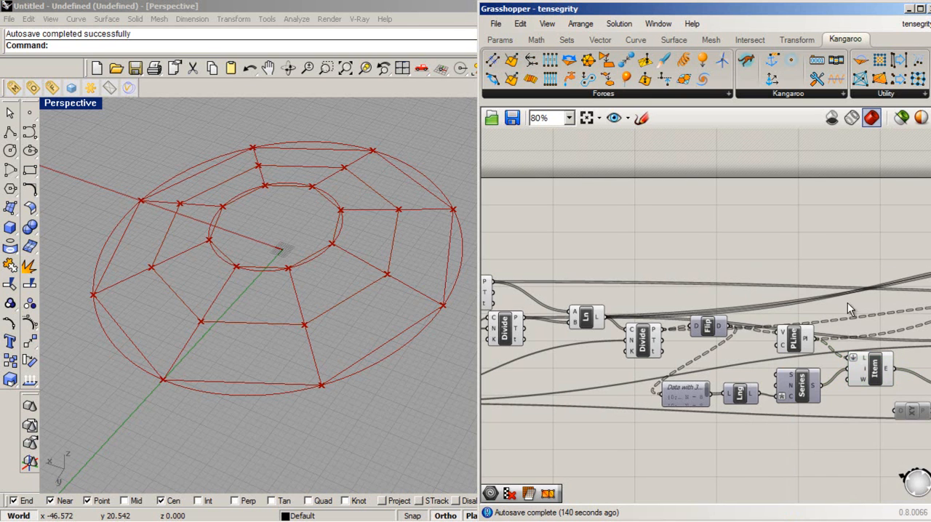
- Turn off the preview of the PLine component and select the Item component to highlight its inner polygons
left_click(794, 339)
right_click(795, 338)
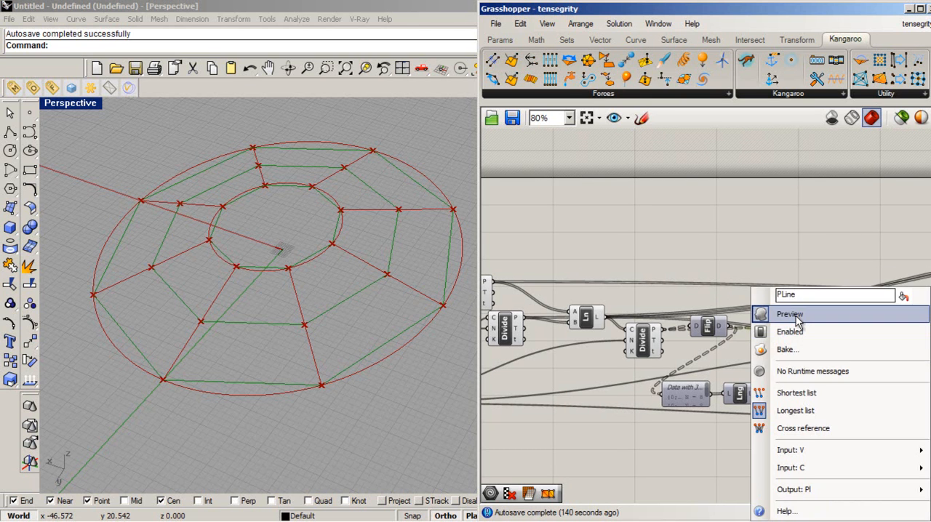
left_click(798, 336)
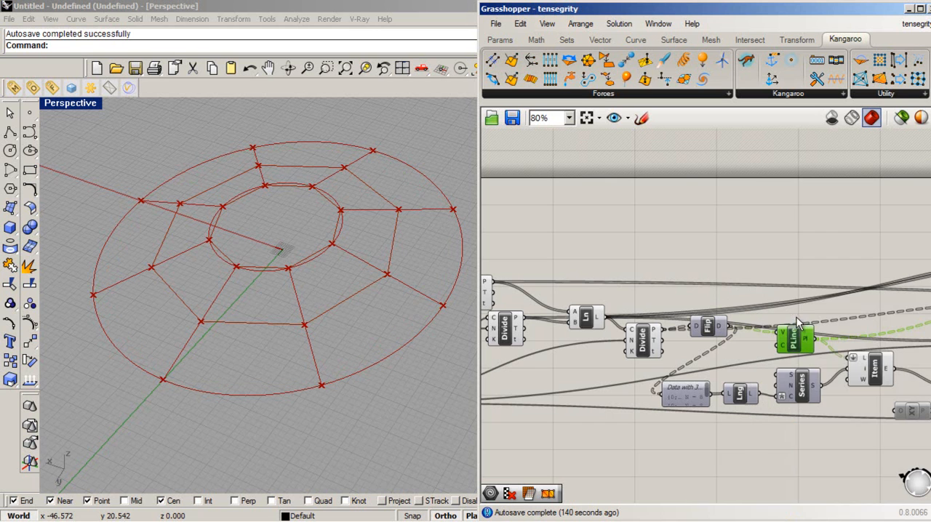
left_click(874, 379)
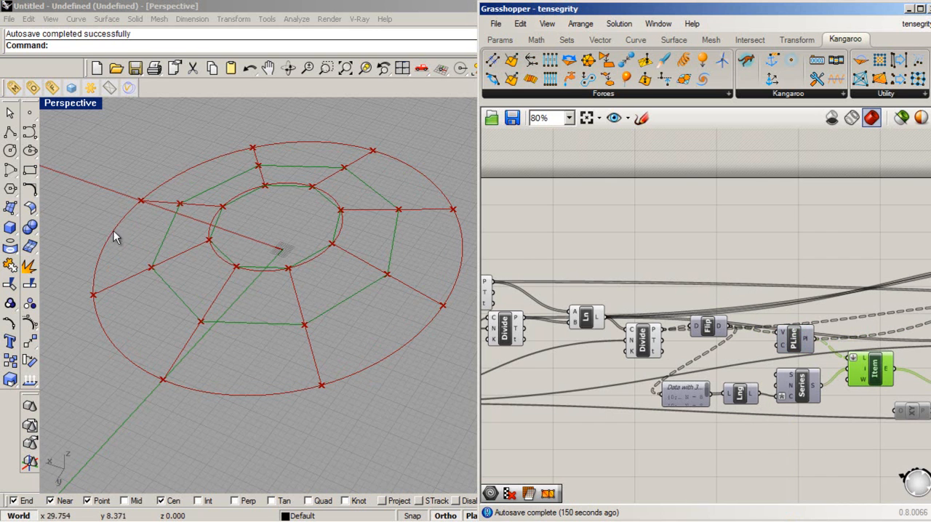
left_click(133, 213)
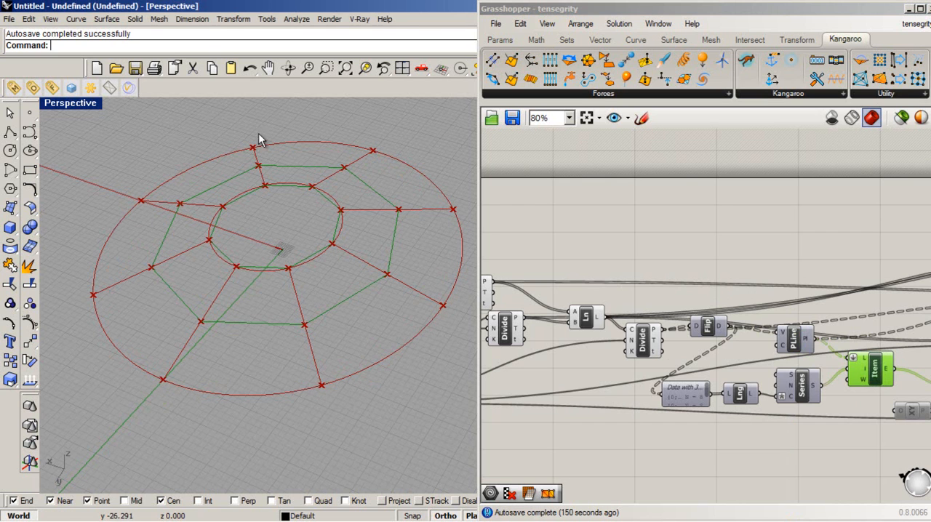
right_click_drag(289, 336, 266, 337)
- Select the XY, Mirror, Divide, Series and Item components after the polygon Item component and enable them together
left_click(705, 460)
right_click_drag(804, 471, 532, 434)
left_click_drag(877, 433, 663, 224)
right_click(716, 317)
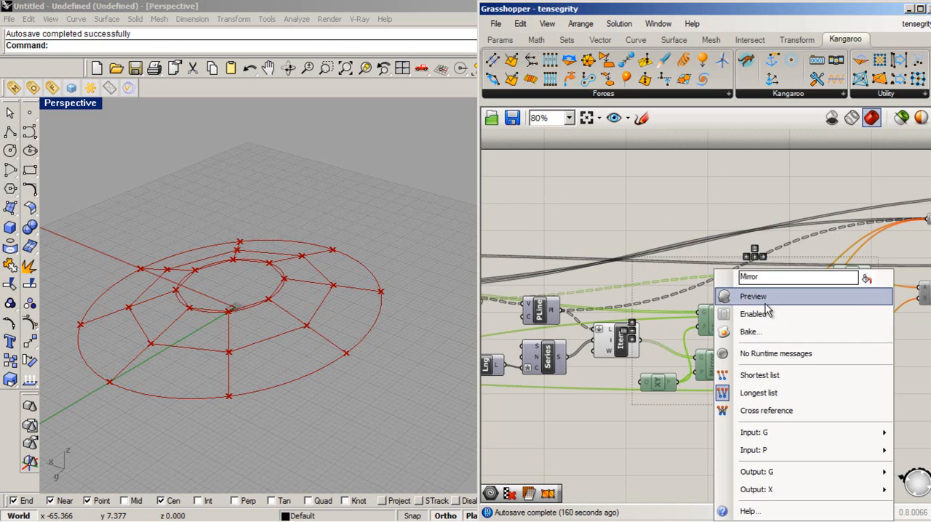
left_click(734, 297)
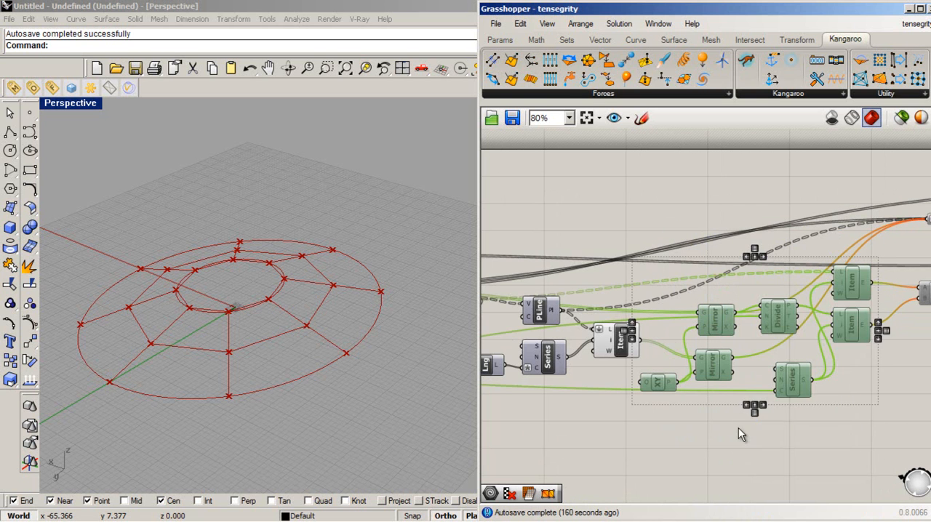
left_click(738, 430)
left_click_drag(863, 434, 671, 256)
right_click(741, 319)
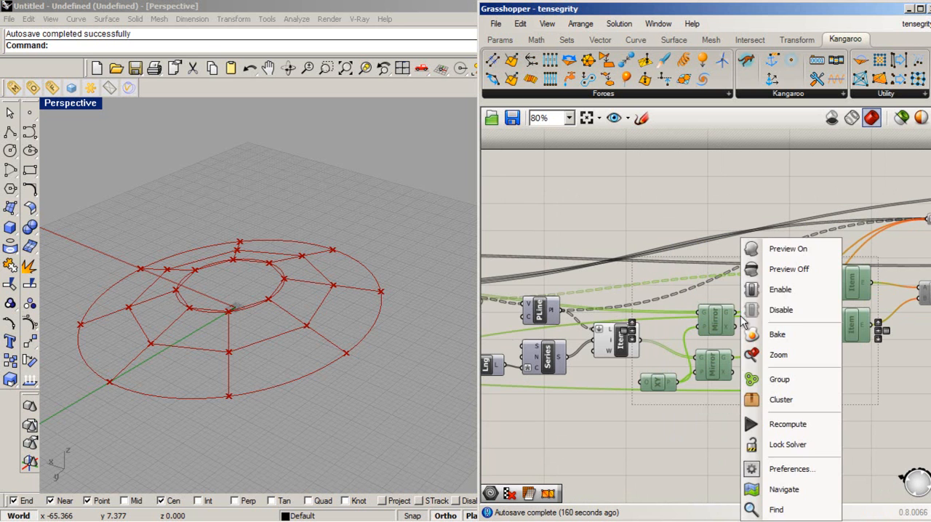
left_click(784, 291)
left_click(746, 446)
- Select the same group of XY, Mirror, Divide, Series and Item components and turn on their preview
mouse_move(281, 378)
right_mouse_down()
mouse_move(276, 326)
mouse_move(270, 373)
right_mouse_up()
left_click_drag(867, 422, 633, 251)
right_click(757, 282)
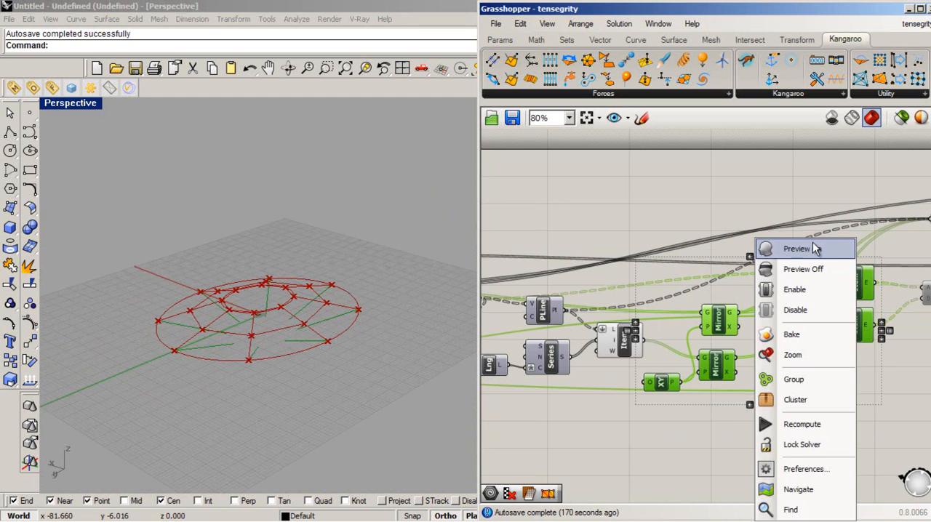
left_click(820, 246)
- Examine the mirrored polygons and lines in the Rhino viewport from several angles
right_click_drag(360, 302, 249, 339)
scroll(249, 332, "up", 7)
right_click_drag(331, 419, 269, 389)
scroll(268, 389, "down", 6)
right_click_drag(174, 366, 269, 391)
scroll(269, 391, "up", 3)
left_click(595, 444)
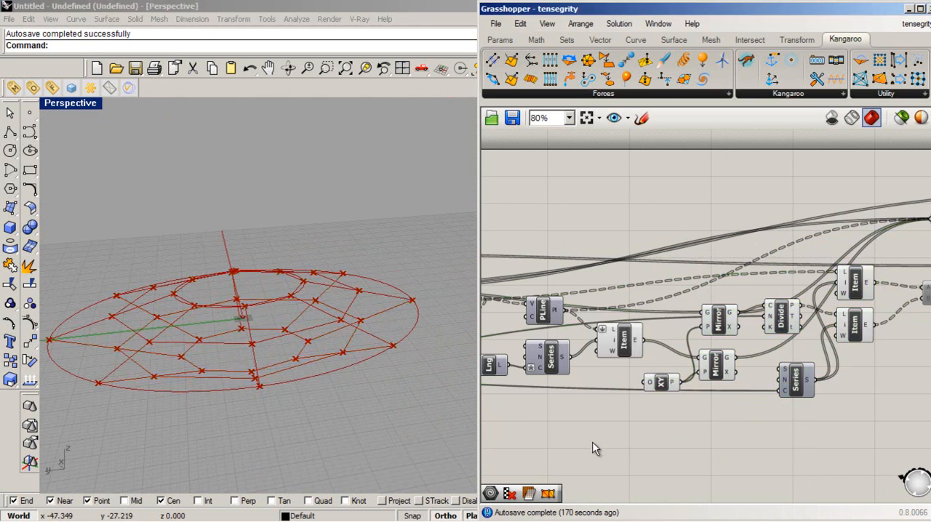
right_click_drag(272, 429, 301, 233)
scroll(304, 233, "up", 3)
right_click_drag(328, 374, 393, 261)
scroll(393, 261, "down", 4)
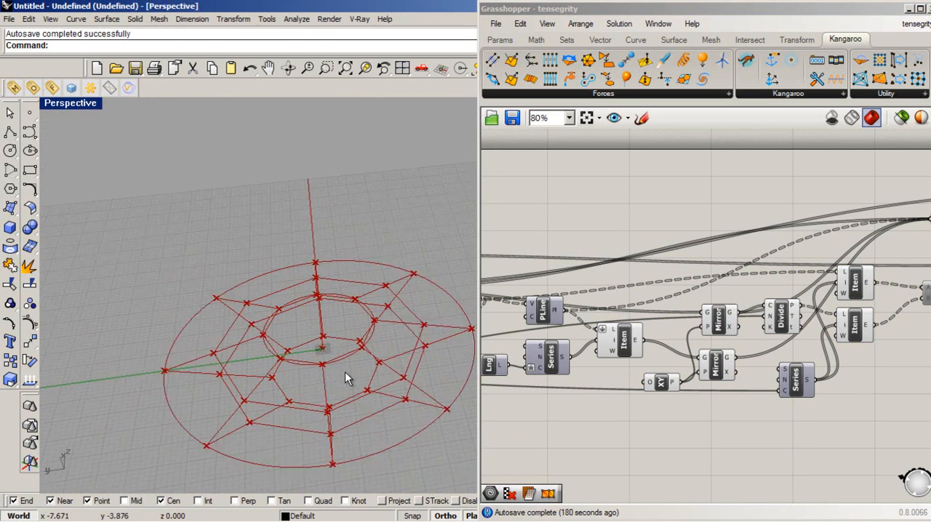
scroll(345, 372, "up", 3)
- Turn off the preview of the base circle, Z, Move, Divide and Ln components at the start of the definition
left_click(627, 445)
scroll(802, 420, "down", 2)
scroll(778, 417, "down", 2)
scroll(621, 440, "up", 2)
left_click_drag(665, 452, 542, 259)
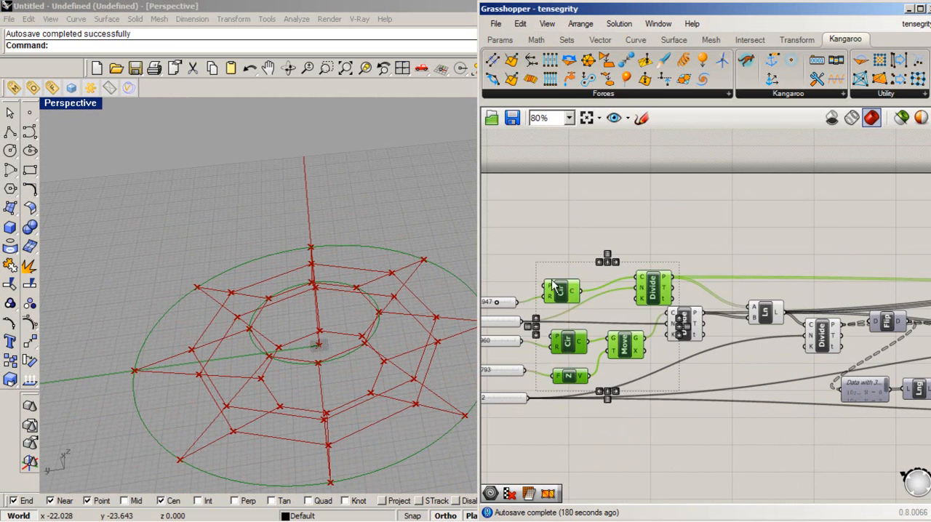
right_click(560, 289)
left_click(768, 400)
left_click_drag(830, 454, 521, 256)
middle_click(639, 294)
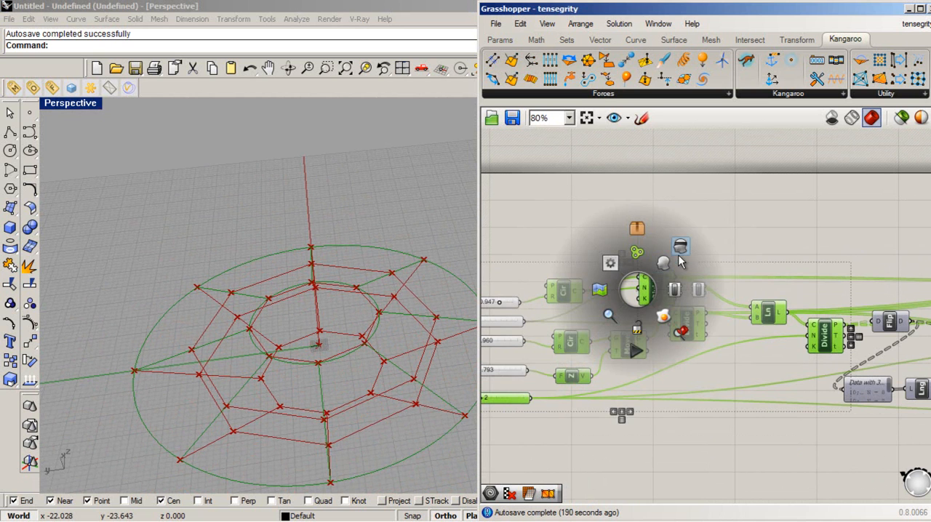
left_click(681, 252)
left_click(882, 294)
- Turn the preview of the radial Ln component back on
left_click(766, 318)
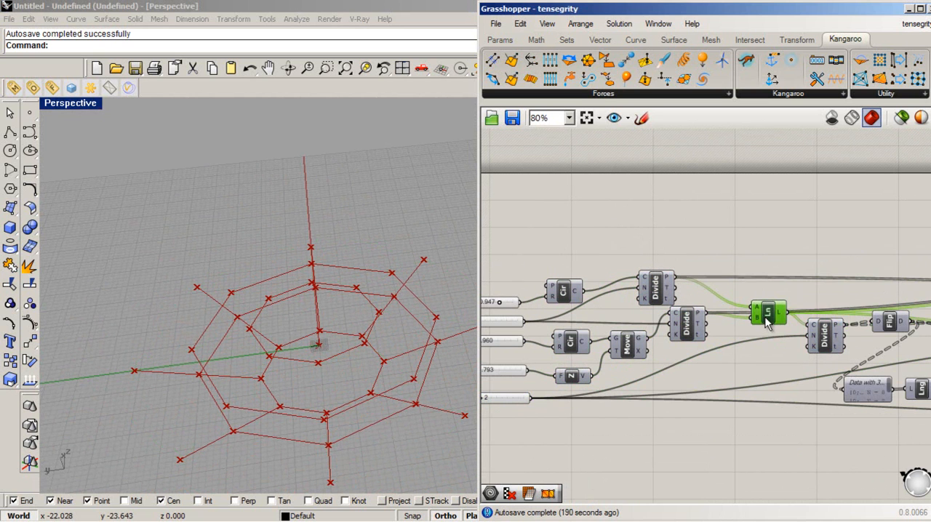
right_click(768, 317)
left_click(790, 321)
left_click(693, 298)
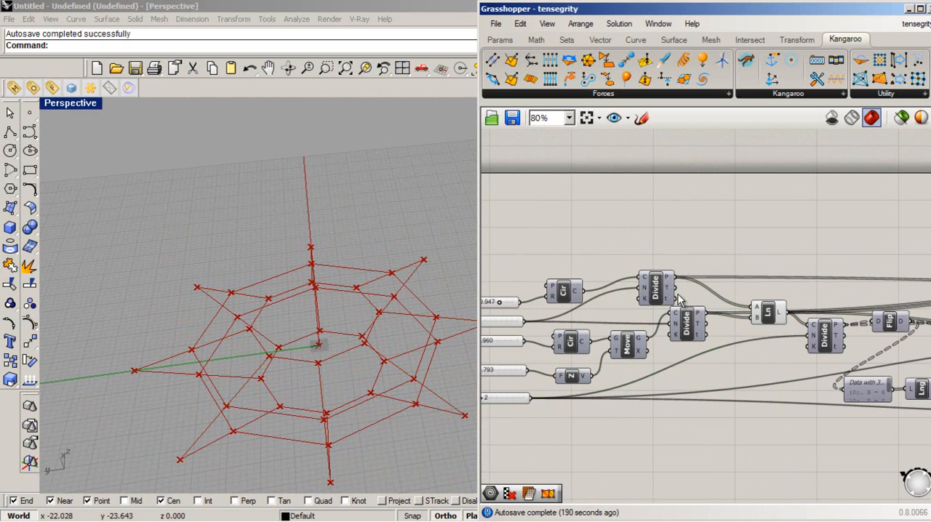
- Turn off the preview of the Divide component that follows the Mirror components
right_click_drag(305, 276, 379, 407)
scroll(526, 335, "down", 5)
scroll(717, 363, "up", 5)
right_click_drag(631, 314, 557, 327)
left_click(754, 291)
right_click(754, 294)
left_click(789, 262)
left_click(666, 397)
- Turn off the preview of both Item components that feed the disabled Ln component
right_click_drag(409, 318, 440, 368)
left_click(828, 300)
left_click_drag(847, 366, 812, 252)
right_click(819, 260)
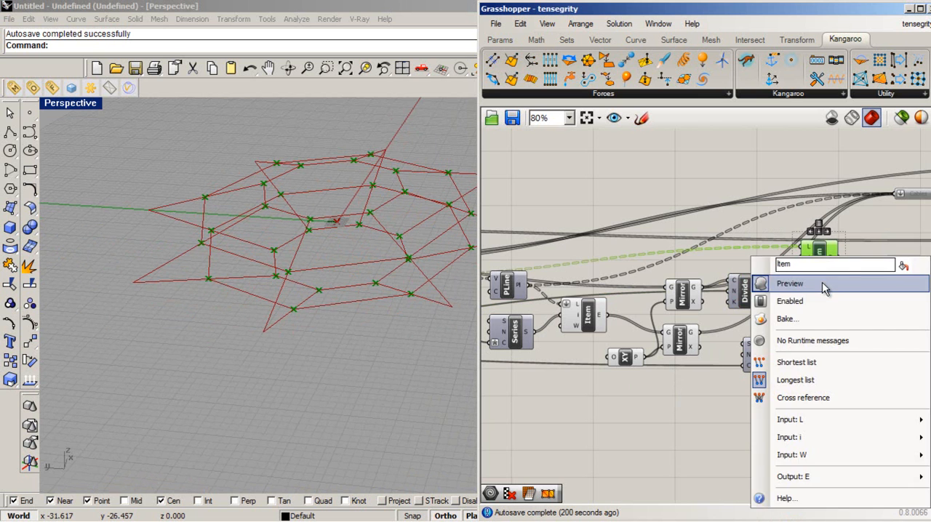
left_click(823, 288)
left_click(795, 340)
scroll(369, 367, "down", 3)
scroll(582, 318, "up", 2)
scroll(620, 327, "up", 2)
left_click(613, 344)
right_click(623, 342)
left_click(689, 298)
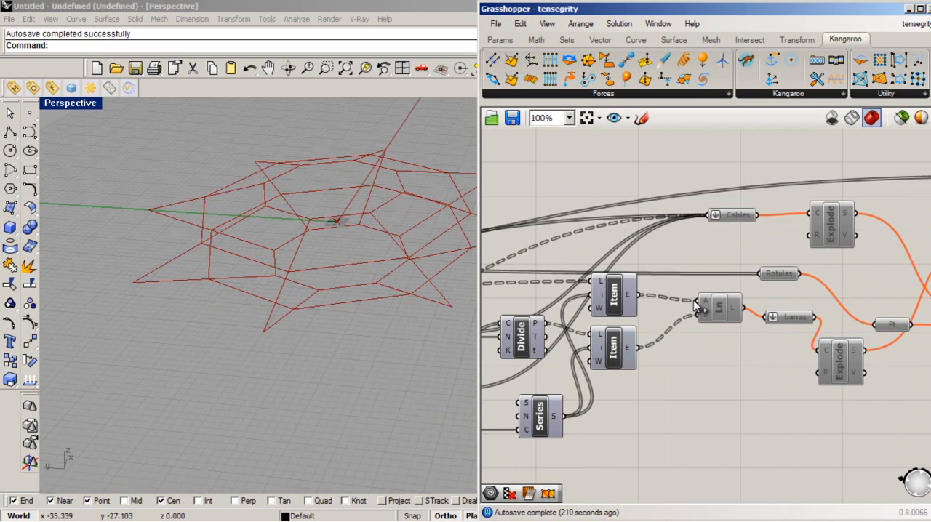
- Enable the Ln component fed by the two Item components and turn on its preview
left_click(716, 311)
right_click(719, 312)
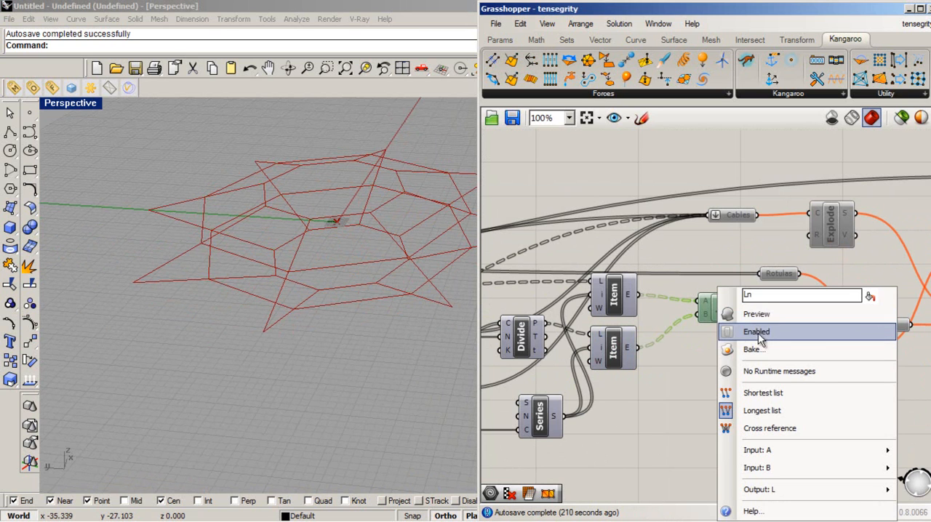
left_click(755, 332)
left_click(769, 392)
left_click(719, 308)
right_click(719, 308)
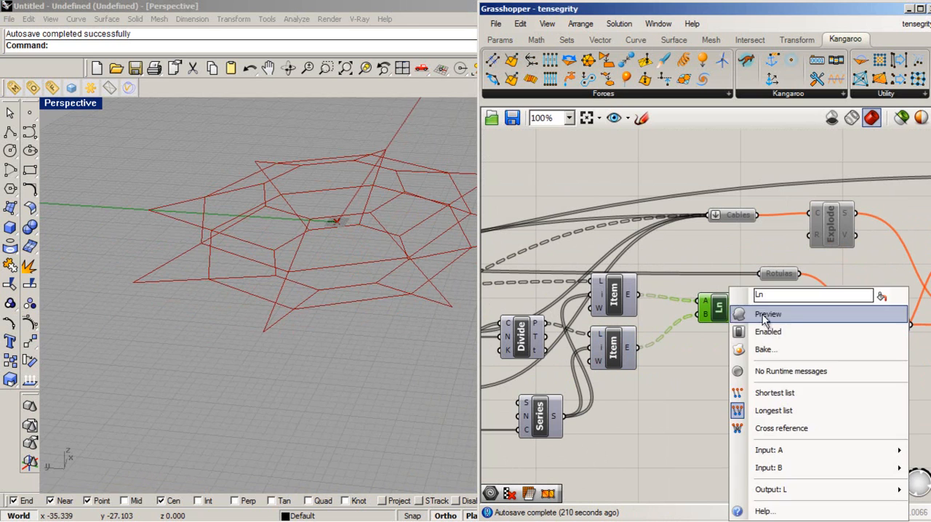
left_click(755, 330)
- Examine the vertical bars in the viewport and the Ln component that feeds the barras parameter
right_click_drag(364, 306, 283, 320)
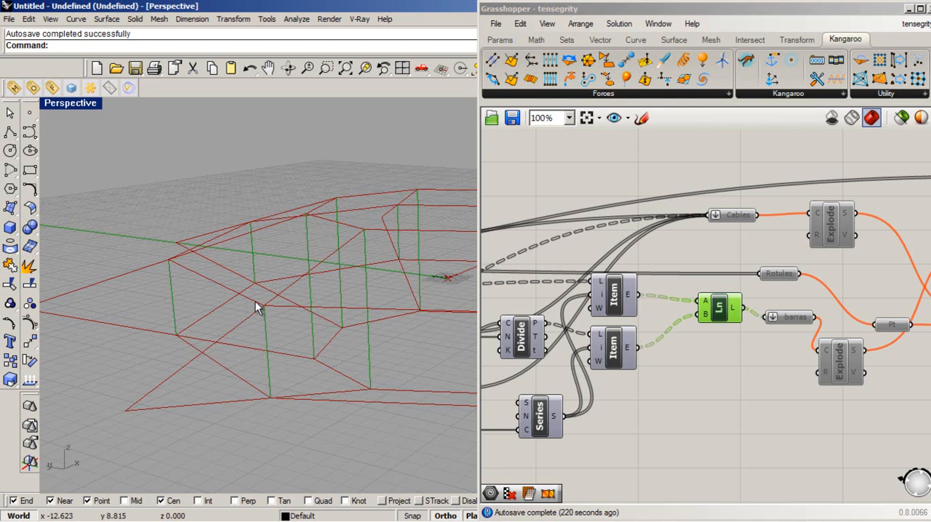
left_click(669, 452)
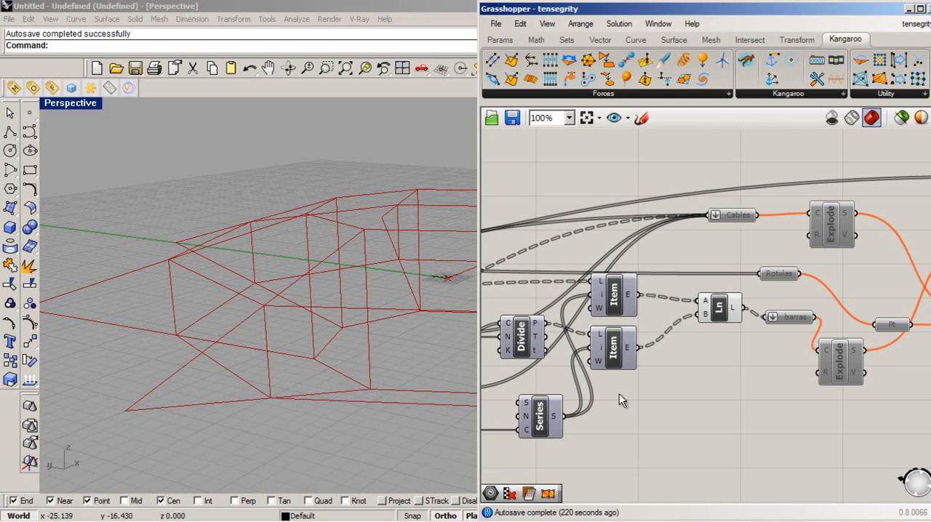
scroll(620, 395, "down", 3)
scroll(771, 379, "up", 3)
left_click_drag(595, 319, 561, 326)
scroll(651, 381, "down", 5)
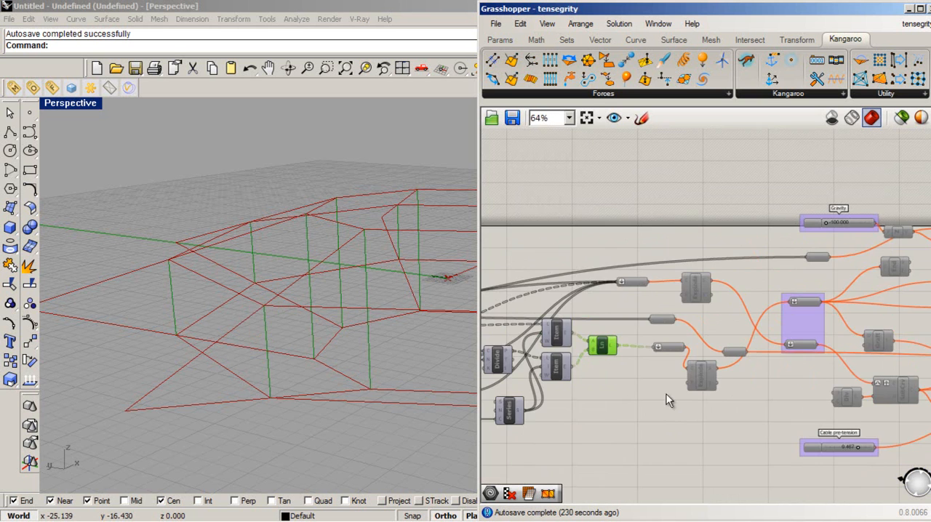
left_click_drag(724, 409, 470, 351)
scroll(699, 391, "up", 5)
left_click(739, 473)
left_click_drag(707, 390, 704, 402)
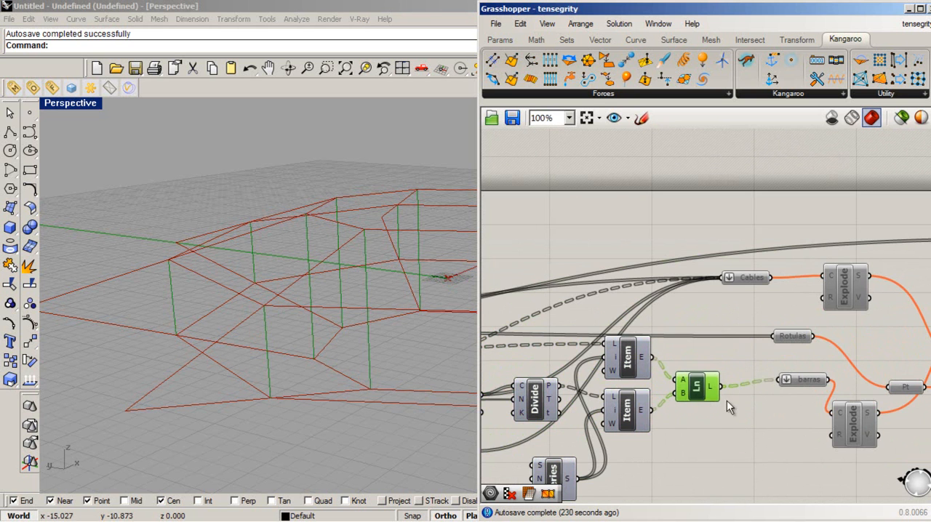
- Move the Cables parameter up and away from the other components to expose its incoming wires
left_click_drag(800, 391, 726, 316)
scroll(817, 349, "down", 3)
left_click_drag(779, 304, 602, 241)
scroll(721, 270, "down", 1)
right_click_drag(721, 271, 827, 252)
scroll(684, 344, "up", 3)
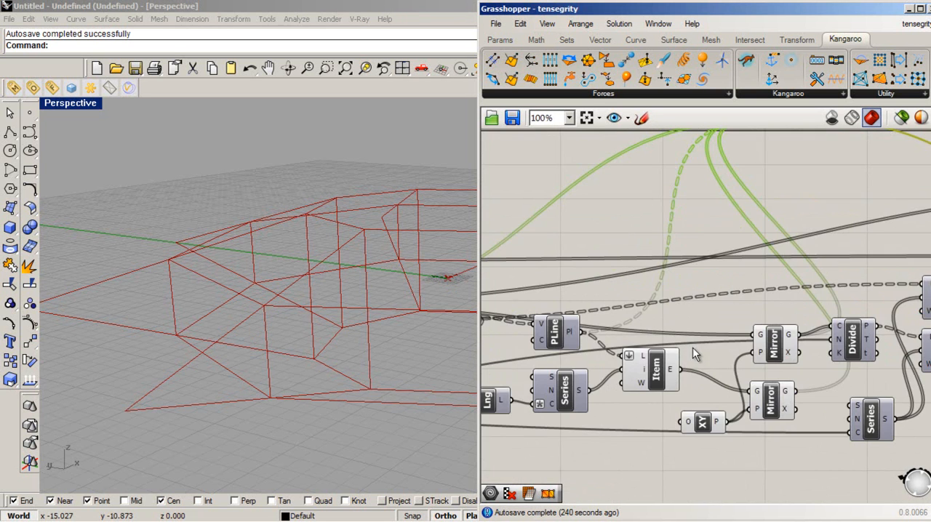
- Highlight the geometry feeding the Cables parameter by selecting its source components, including the lower Mirror and the radial Ln
left_click(777, 407)
left_click(774, 456)
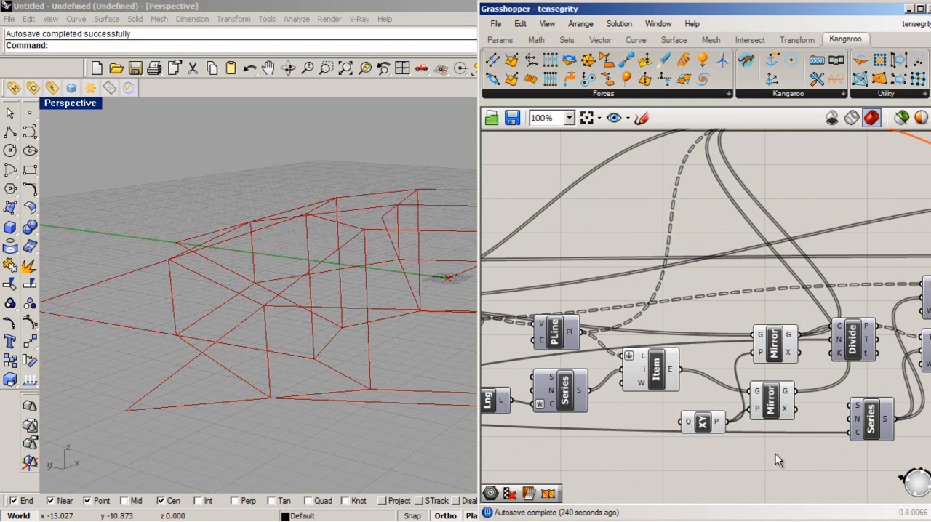
scroll(781, 436, "down", 3)
left_click(782, 379)
right_click_drag(630, 384, 722, 411)
left_click(562, 380)
right_click_drag(320, 364, 294, 390)
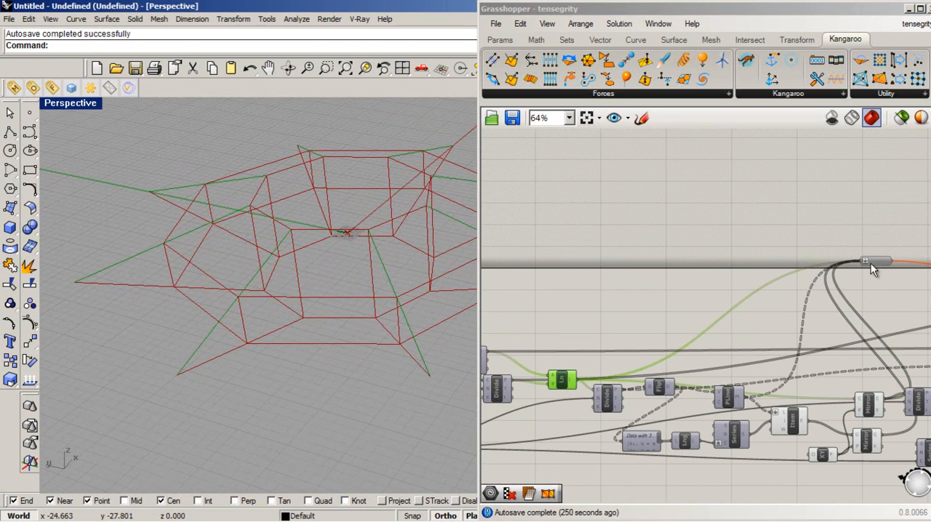
- Turn on the preview of the Cables parameter and enable it
left_click(871, 263)
scroll(871, 263, "up", 5)
right_click(872, 262)
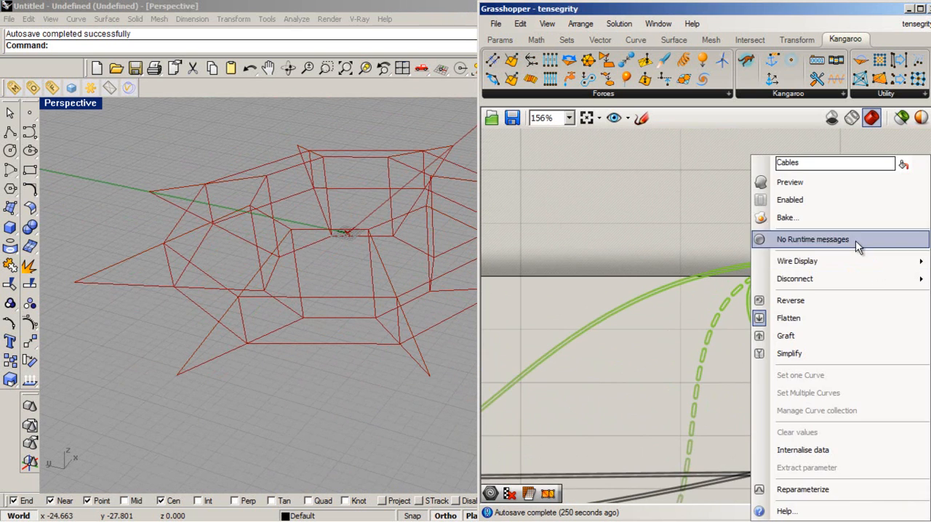
left_click(863, 184)
left_click(855, 285)
right_click(873, 260)
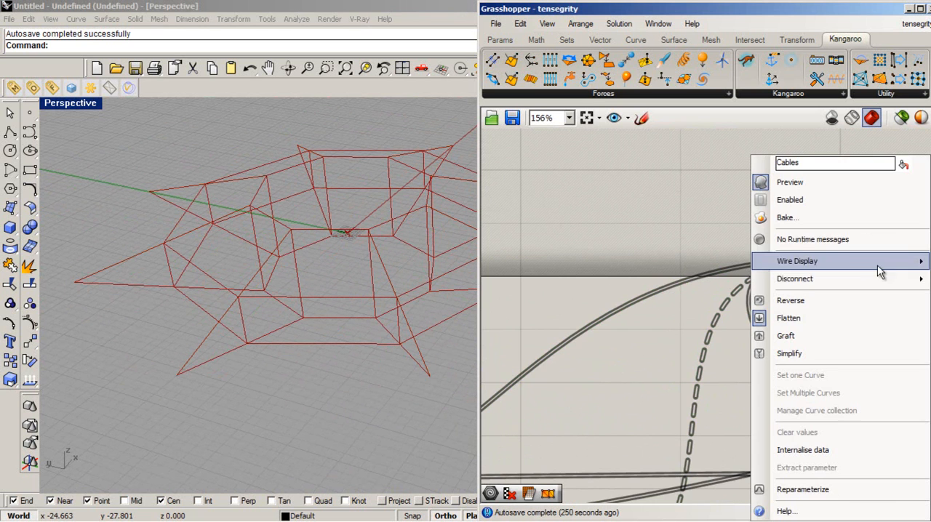
left_click(801, 199)
left_click(871, 259)
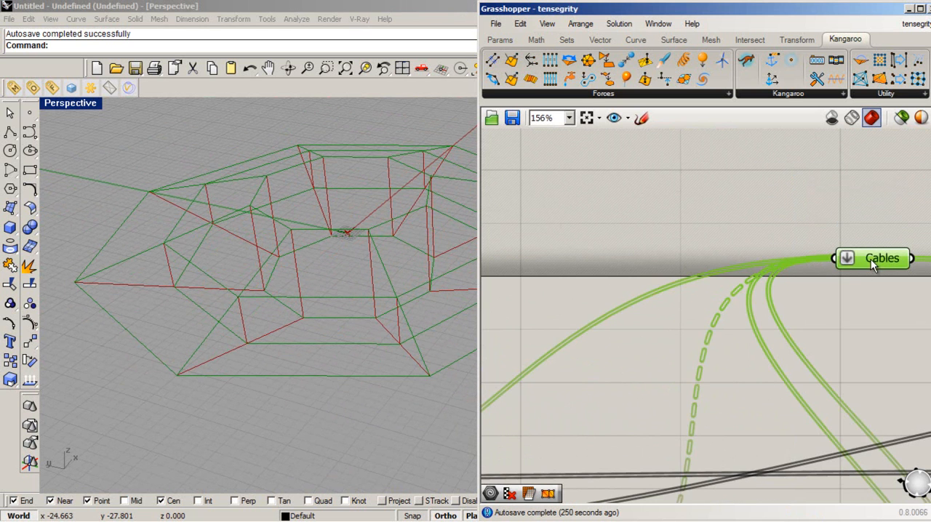
- Move the Cables parameter back beside the upper Explode component and deselect it
scroll(561, 291, "down", 7)
scroll(772, 380, "up", 4)
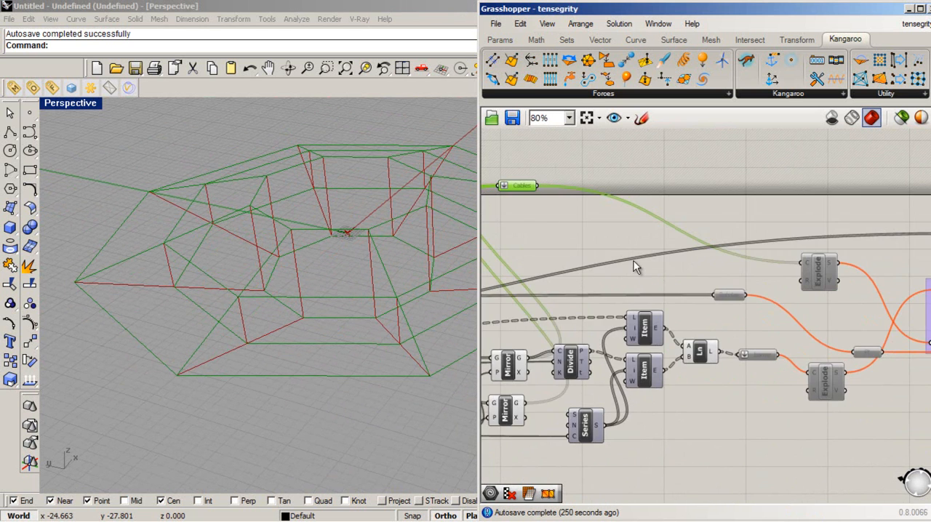
right_click_drag(539, 200, 690, 277)
left_click(779, 282)
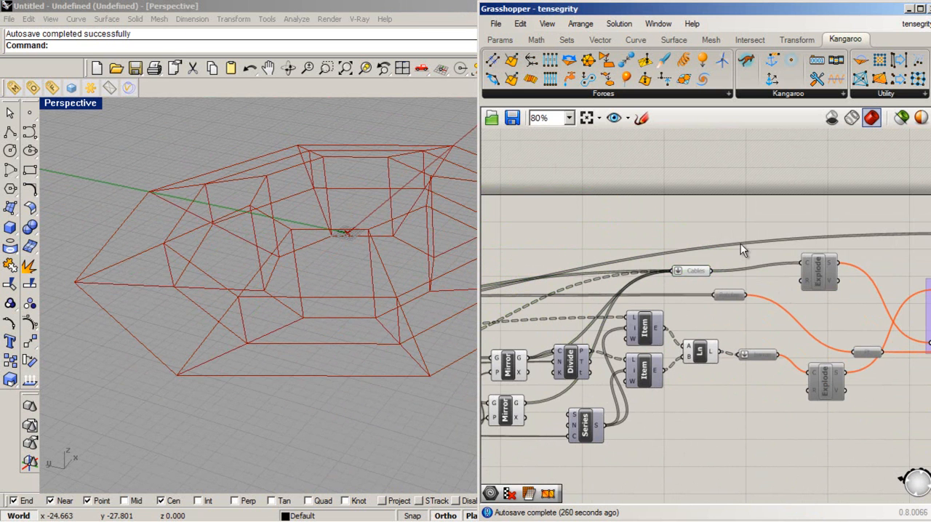
- Group the Explode, force and Kangaroo components that follow the Cables and barras parameters, and enable them all
scroll(727, 247, "down", 4)
scroll(711, 335, "up", 1)
right_click_drag(711, 335, 628, 314)
right_click_drag(792, 315, 675, 316)
scroll(675, 318, "down", 2)
left_click_drag(793, 409, 578, 212)
key("ctrl+g")
right_click(698, 288)
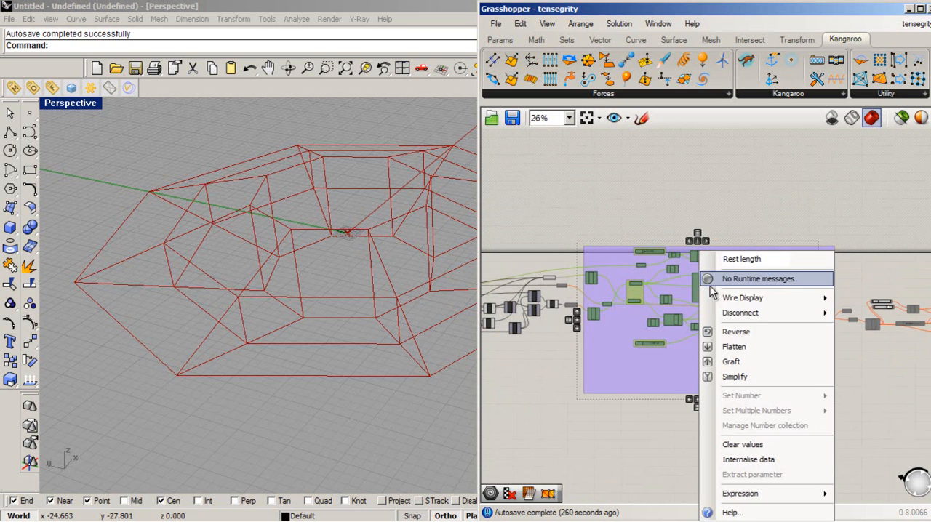
middle_click(695, 289)
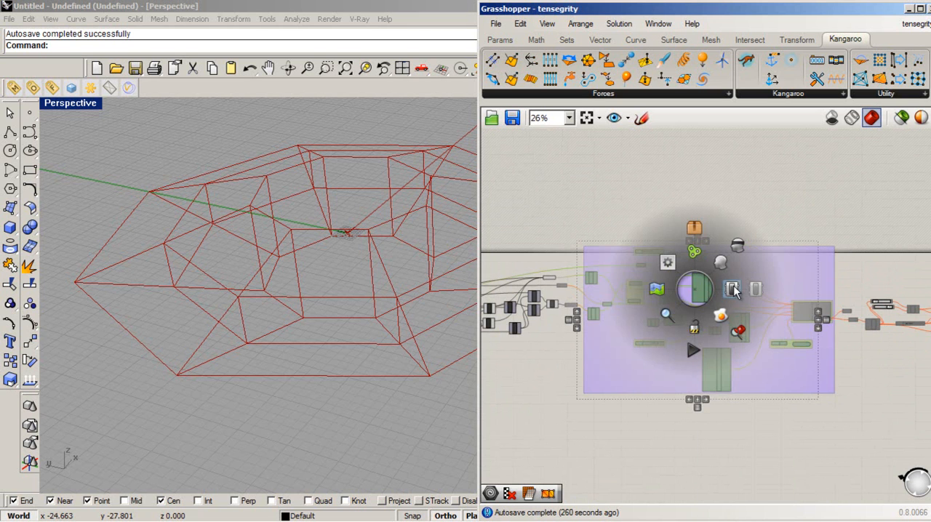
left_click(732, 289)
left_click(704, 451)
- Enable the Kangaroo solver component together with its Boolean toggle and timer
left_click_drag(862, 443, 807, 256)
middle_click(847, 272)
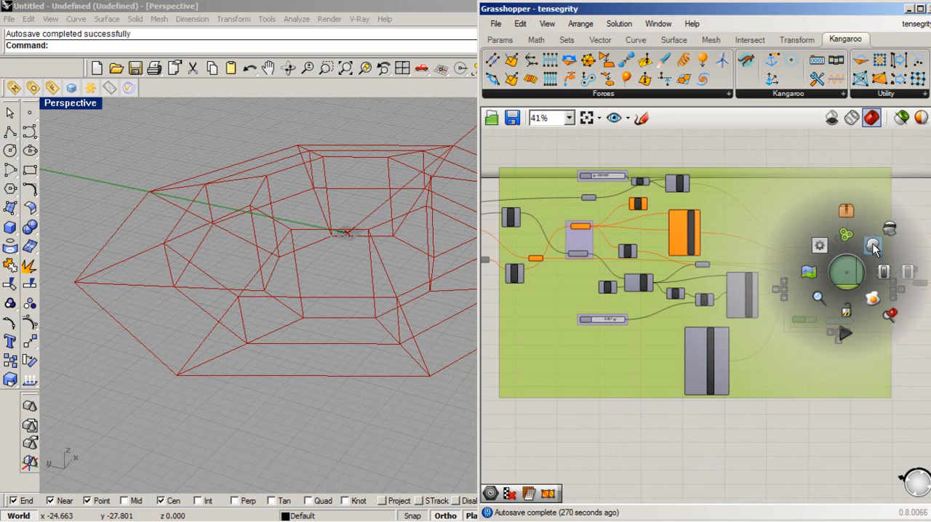
left_click(881, 269)
left_click(825, 432)
scroll(859, 291, "up", 1)
scroll(861, 294, "up", 4)
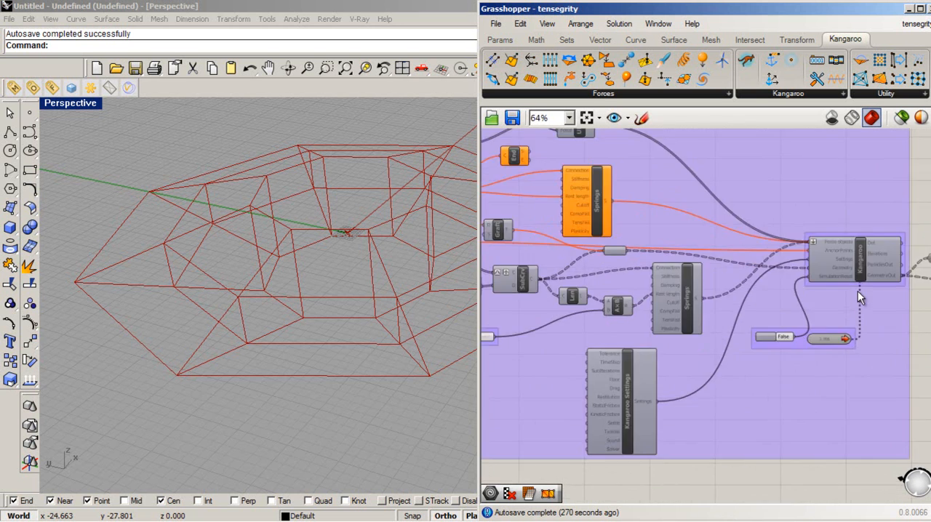
scroll(866, 298, "down", 6)
scroll(556, 236, "up", 2)
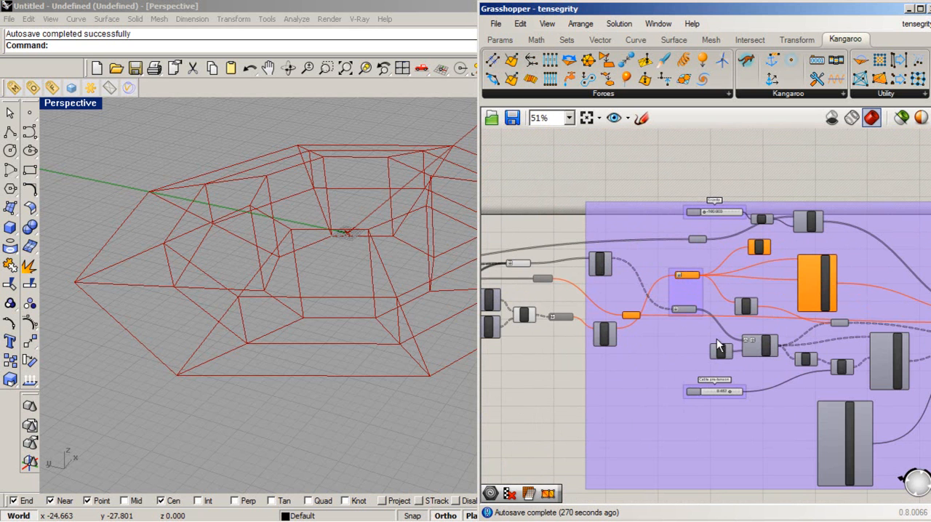
- Enable the Rotulas parameter, the Ln component and the barras parameter that feed the spring group
scroll(655, 320, "up", 2)
scroll(677, 313, "down", 2)
scroll(680, 333, "up", 3)
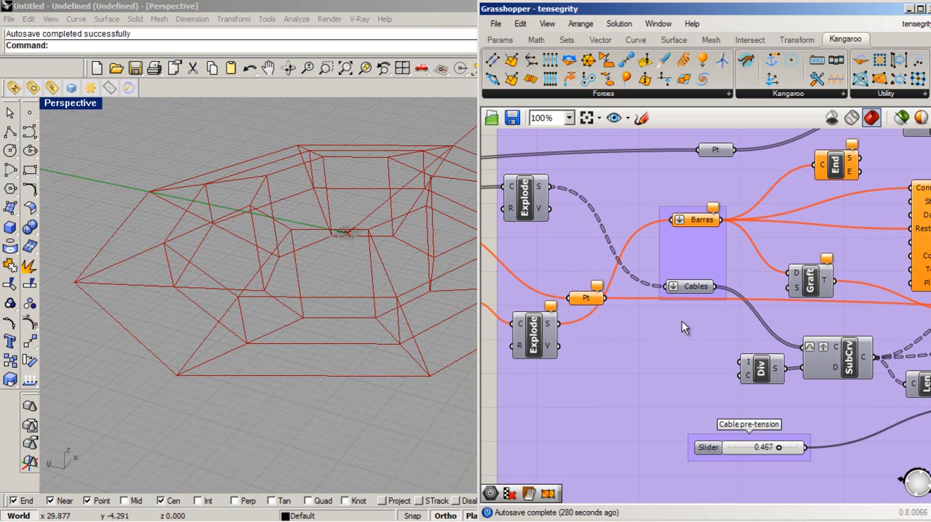
scroll(670, 318, "down", 2)
scroll(706, 329, "up", 2)
scroll(715, 330, "down", 3)
scroll(665, 327, "up", 3)
left_click_drag(607, 354, 544, 215)
middle_click(572, 208)
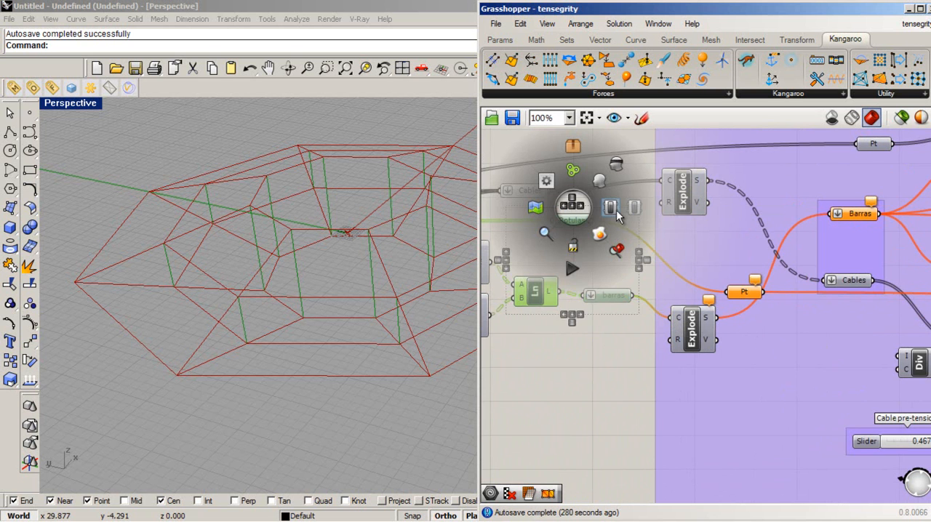
left_click(588, 420)
- Examine the grouped Barras and Cables parameters and the connections leading from the two Explode components
scroll(583, 352, "up", 1)
left_click_drag(625, 365, 547, 218)
scroll(552, 387, "down", 3)
scroll(599, 381, "up", 1)
scroll(595, 370, "down", 1)
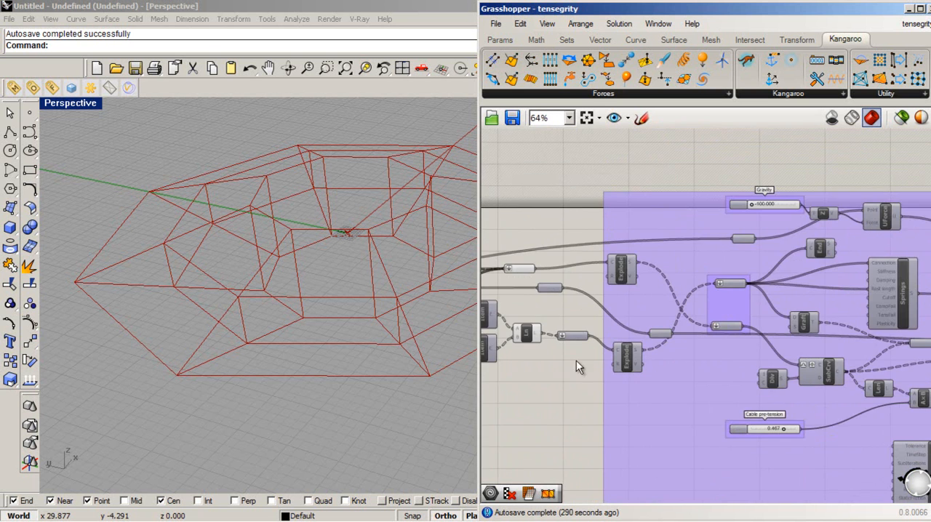
scroll(596, 370, "down", 1)
scroll(716, 394, "up", 1)
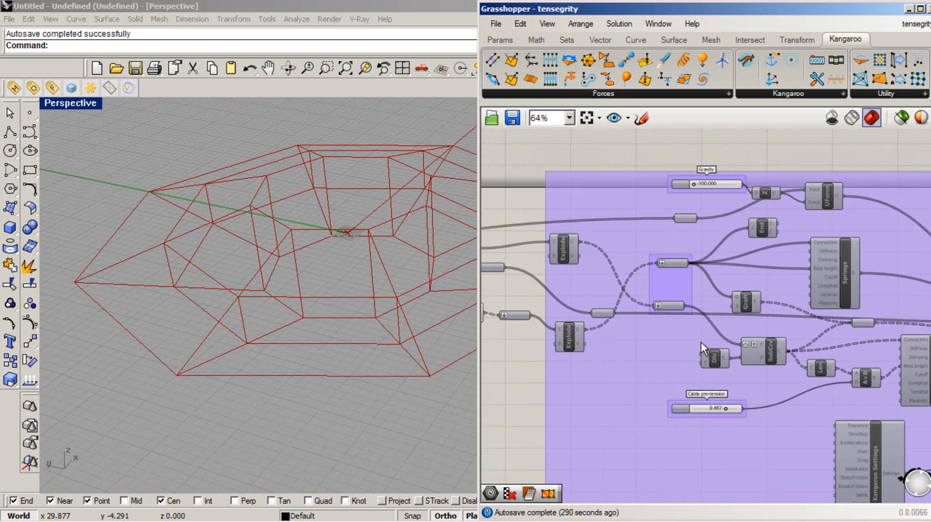
scroll(668, 326, "up", 2)
left_click(668, 230)
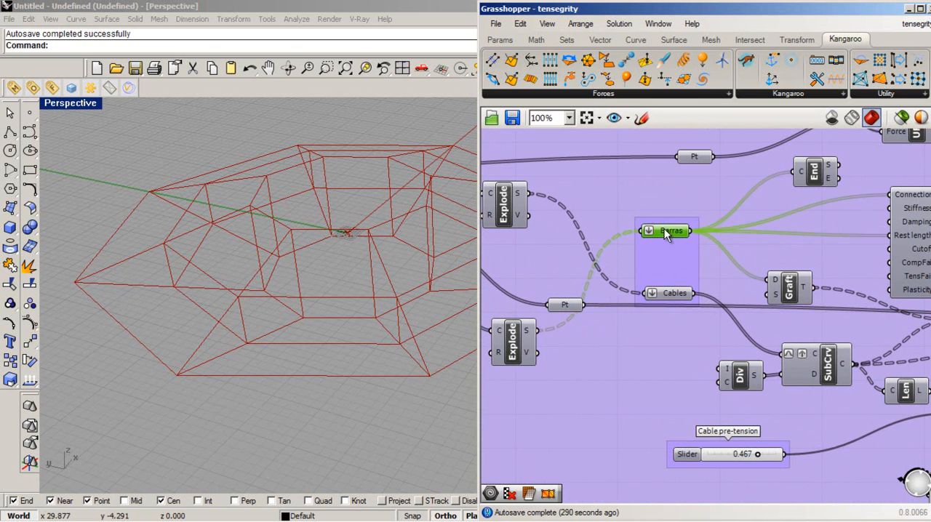
left_click(669, 293)
scroll(669, 295, "down", 2)
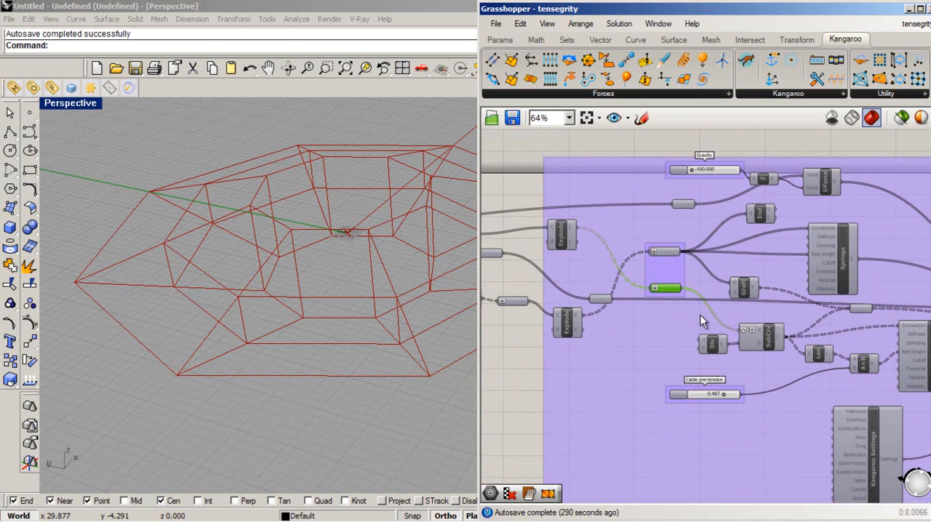
- Turn on the preview of the Pt parameter that feeds the UForce component
scroll(683, 207, "up", 2)
left_click(683, 204)
scroll(815, 260, "down", 3)
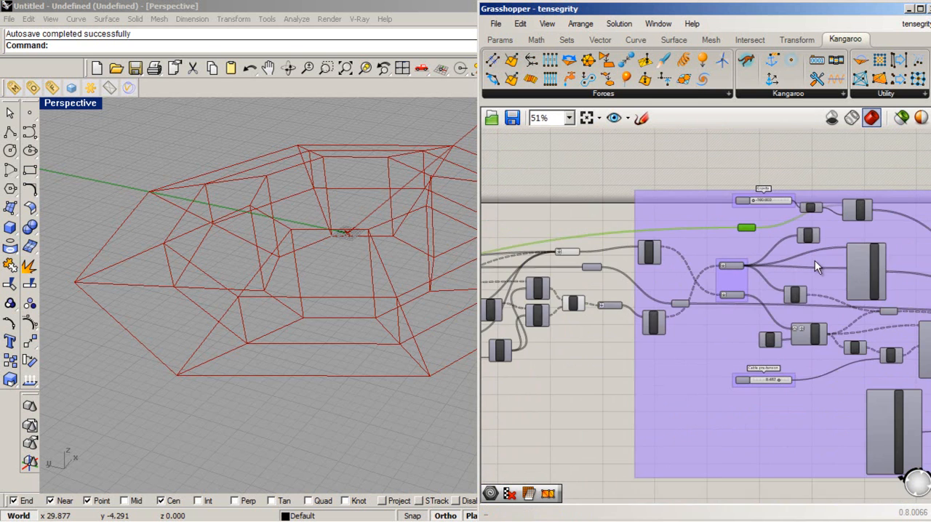
scroll(740, 219, "up", 2)
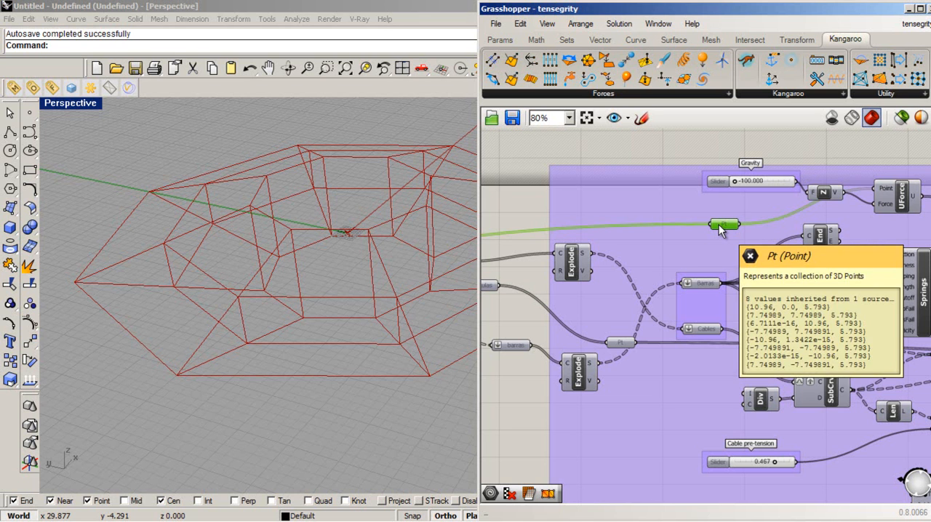
right_click(723, 227)
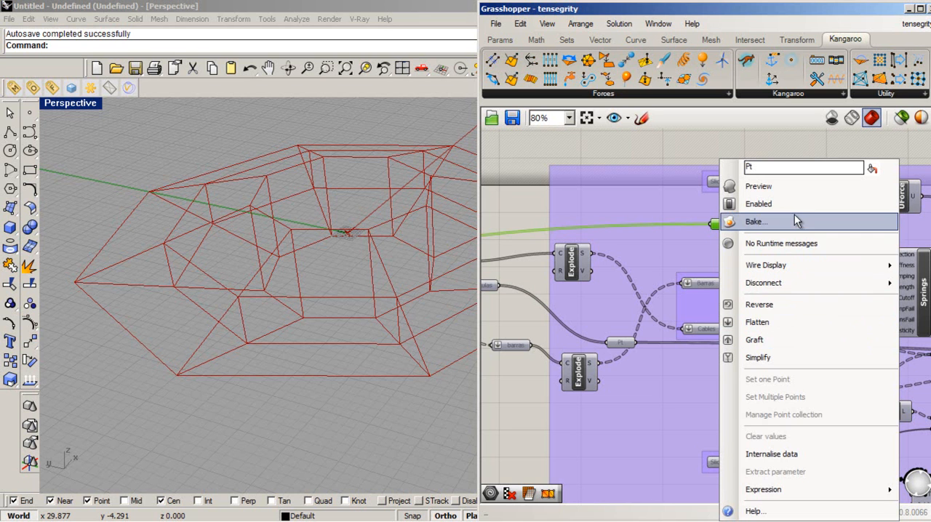
left_click(756, 187)
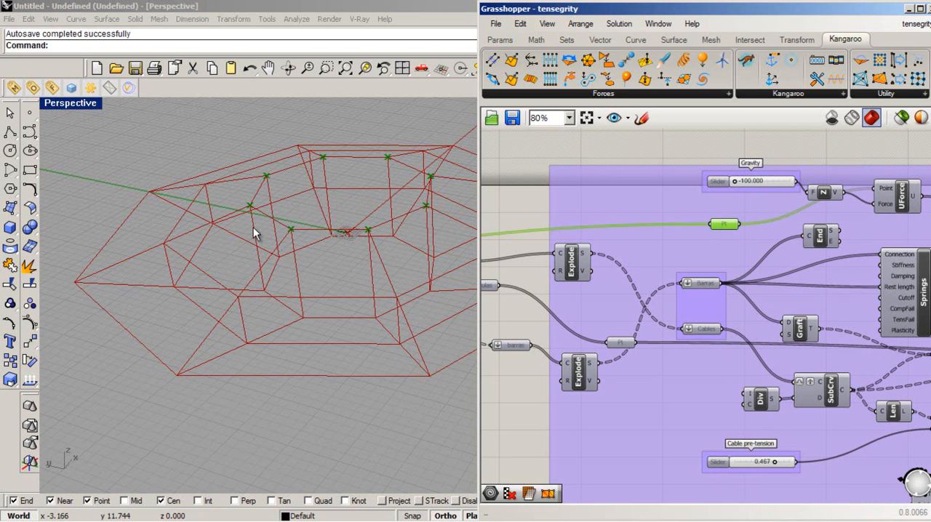
- Turn off the preview of the Pt parameter connected to the UForce component
left_click(621, 162)
left_click(728, 226)
right_click(732, 227)
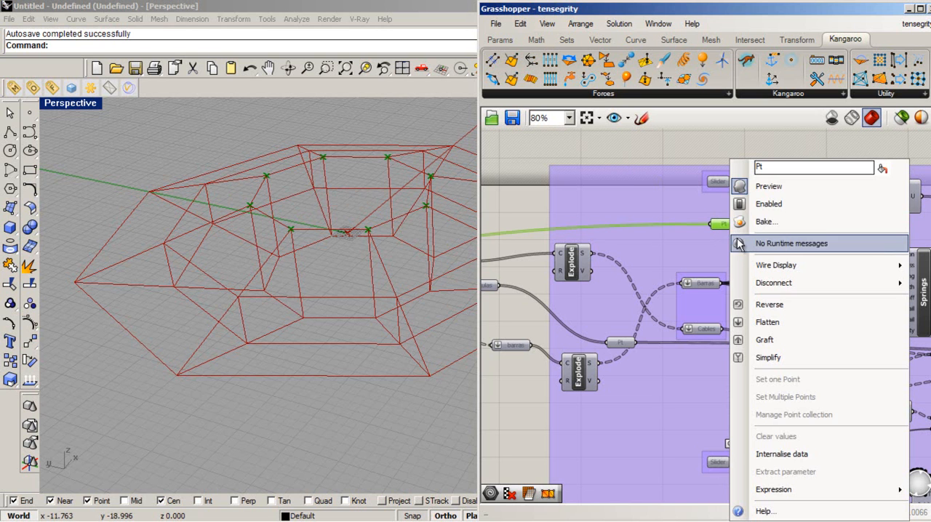
left_click(785, 184)
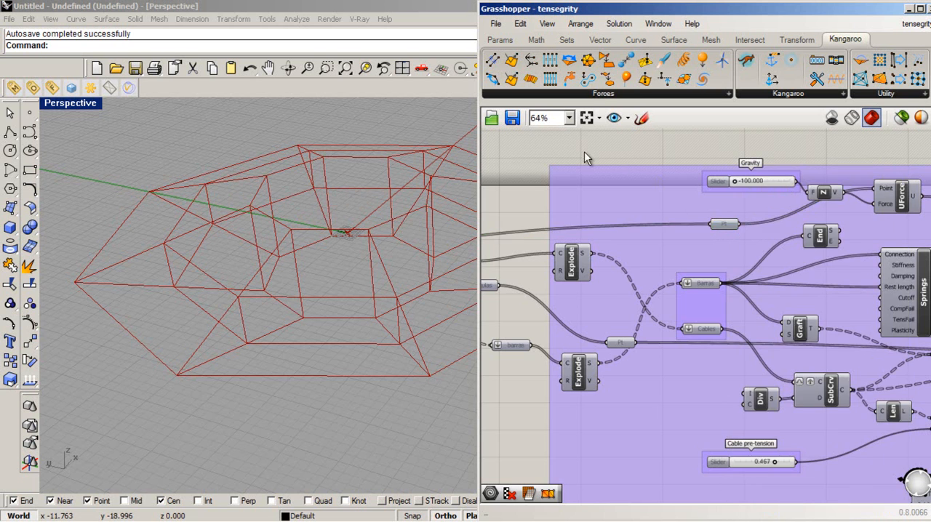
- Examine the gravity load setup: the Gravity slider, the Z vector and the Point and Force inputs of UForce
right_click_drag(597, 147, 546, 131)
left_click(778, 177)
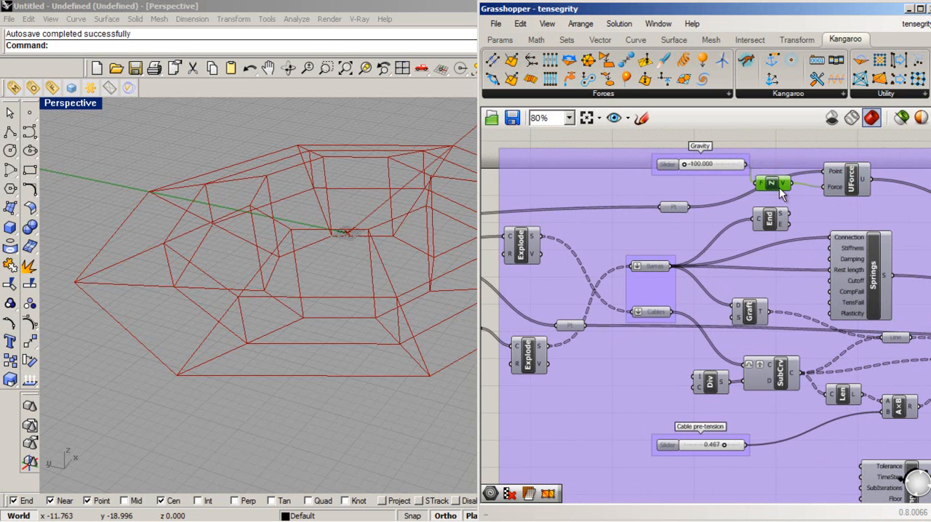
left_click(851, 190)
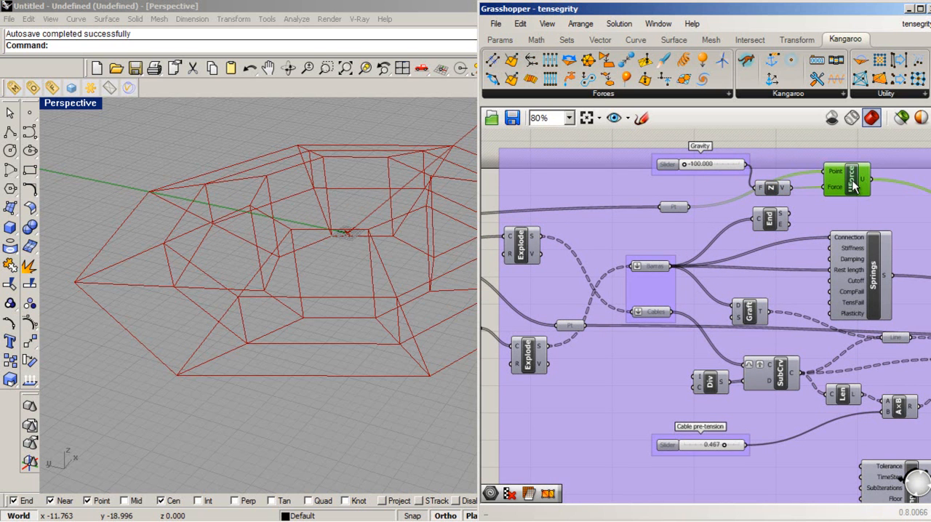
mouse_move(834, 172)
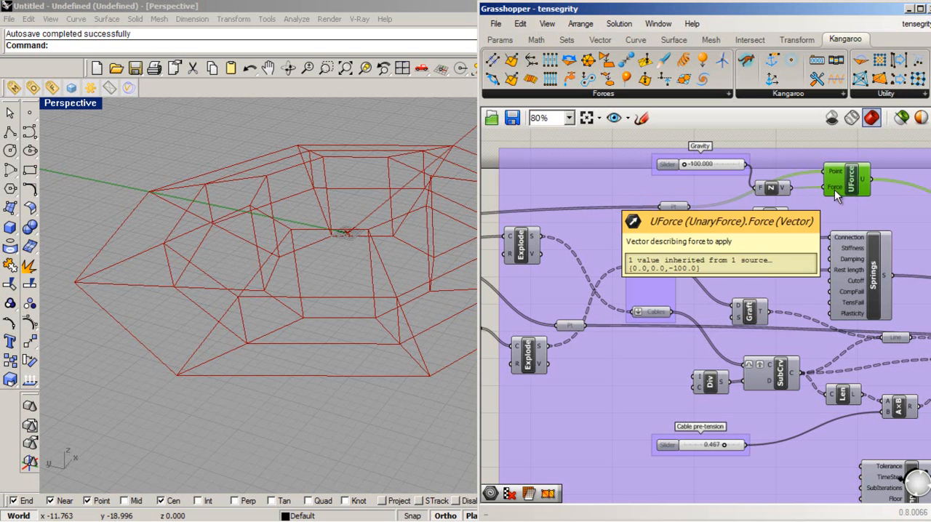
left_click(771, 188)
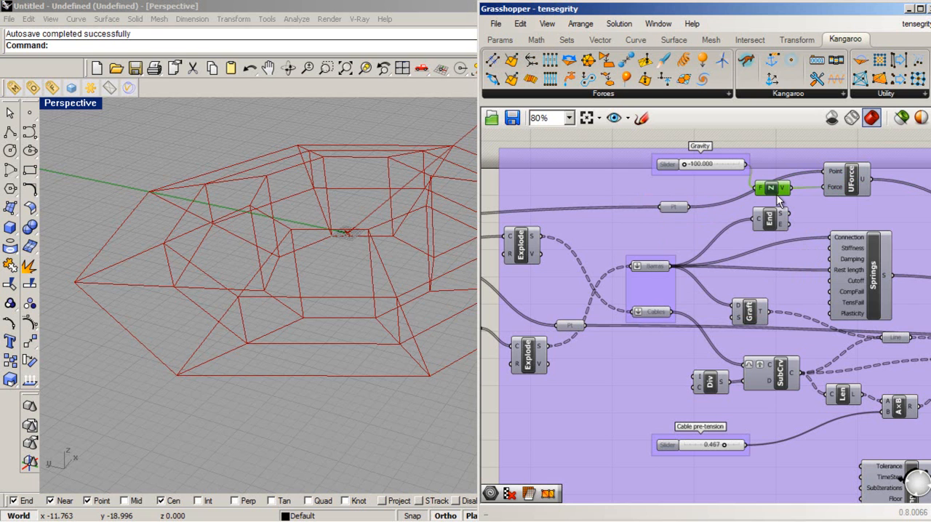
left_click(697, 163)
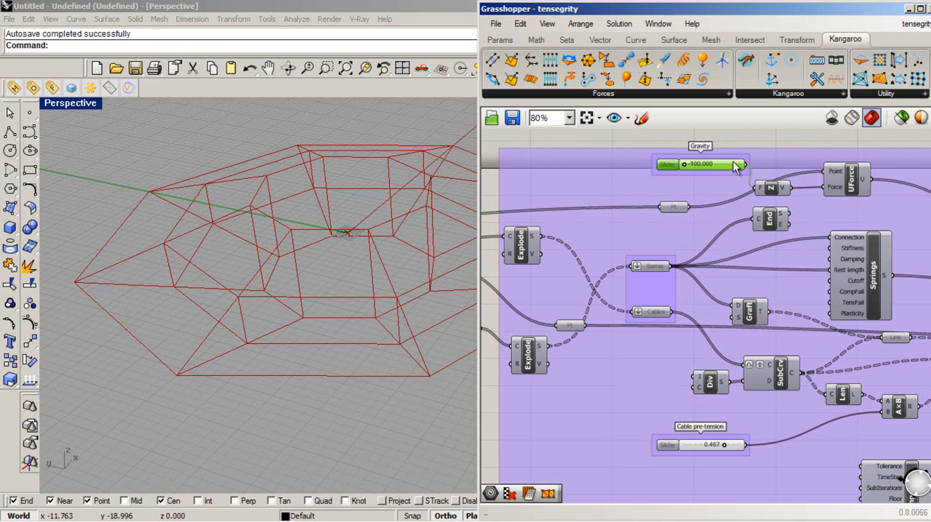
left_click(555, 157)
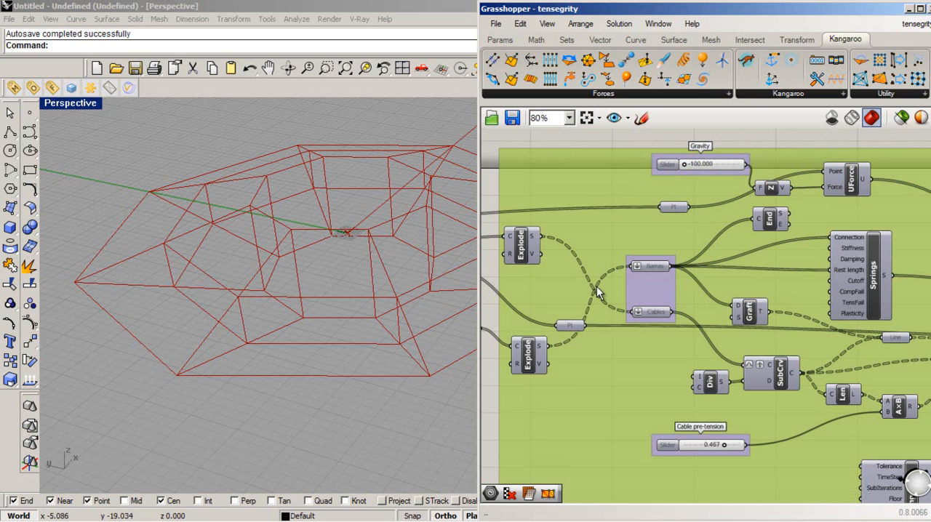
left_click(552, 137)
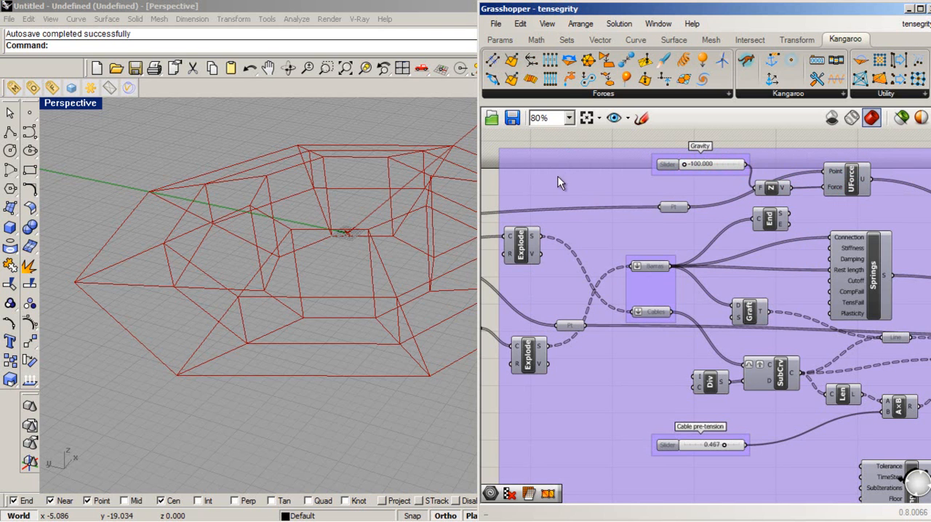
- Inspect the Springs component fed by Barras, checking its Connection, Rest length and failure inputs
right_click_drag(684, 303, 648, 283)
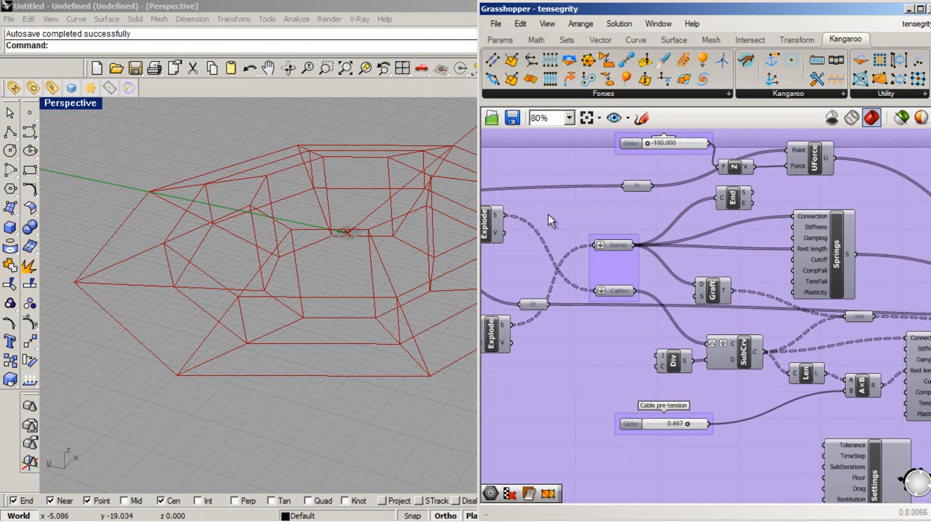
right_click_drag(444, 301, 363, 431)
left_click(726, 352)
left_click(841, 251)
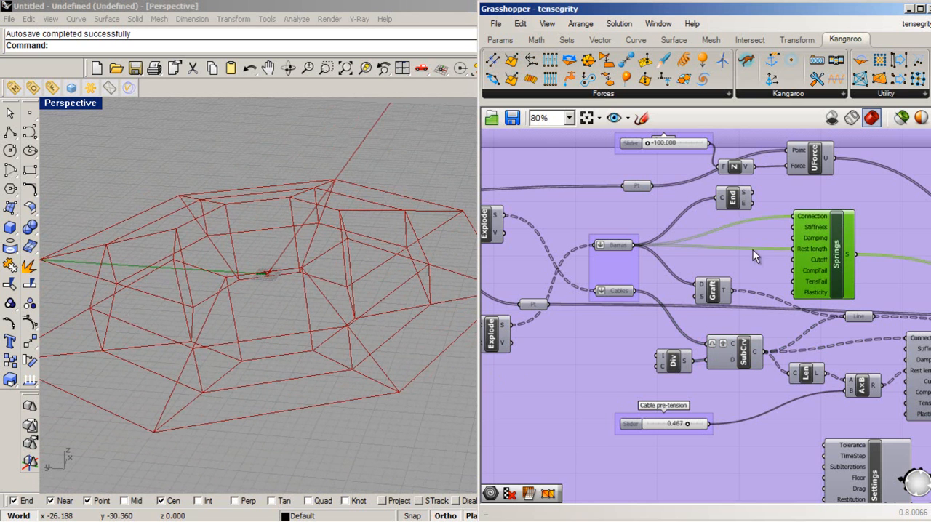
left_click_drag(828, 243, 830, 237)
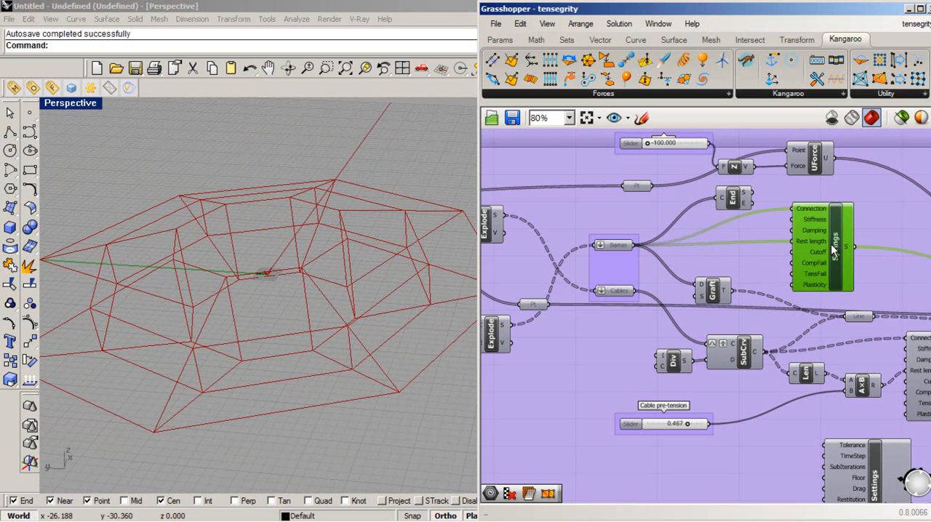
mouse_move(820, 210)
mouse_move(814, 239)
mouse_move(813, 276)
- Turn on the preview of the Cables parameter and examine the cable lines in the perspective view from several angles
left_click(724, 288)
left_click(753, 347)
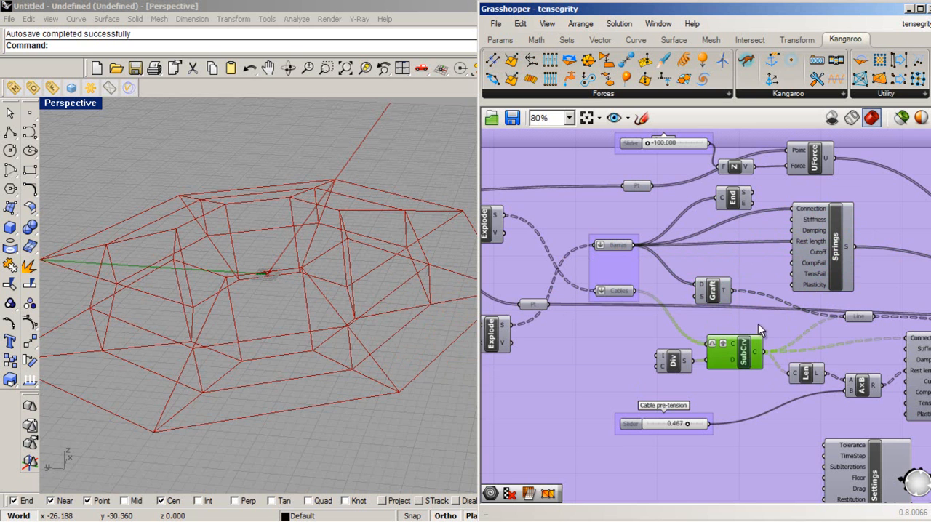
left_click(615, 292)
right_click(616, 294)
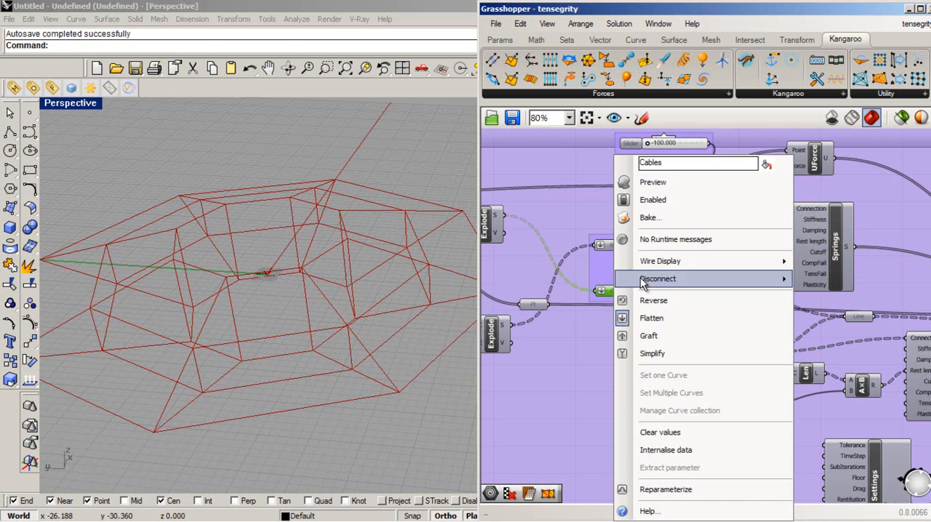
left_click(655, 183)
right_click_drag(293, 350, 348, 387)
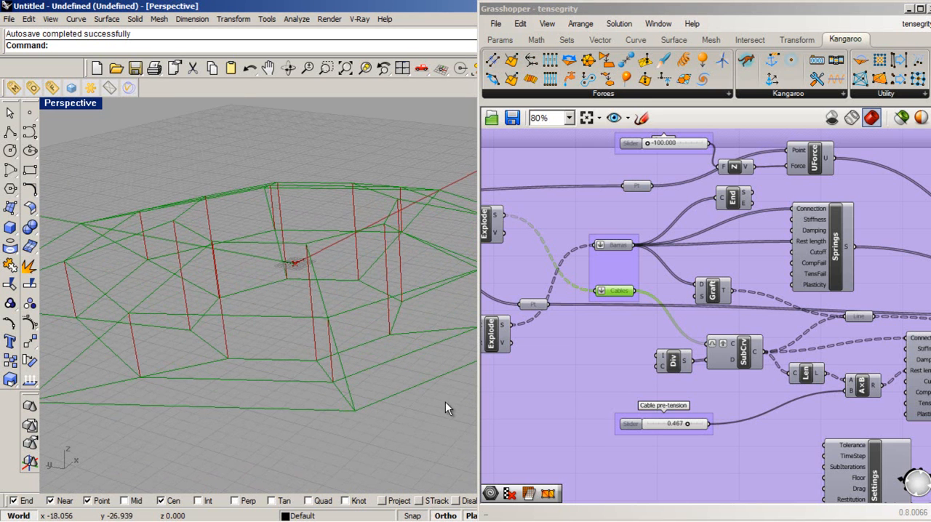
right_click_drag(211, 280, 324, 350)
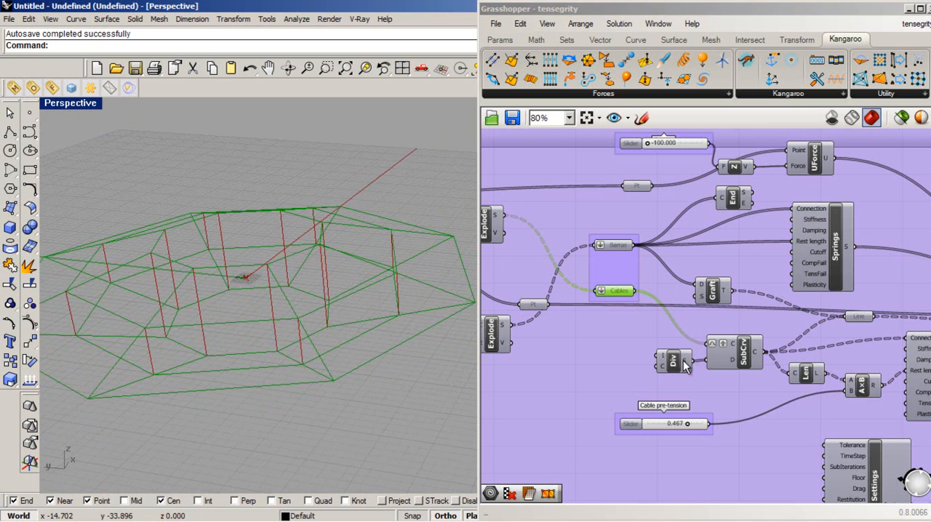
- Turn on the preview of the SubCrv component, examine the cable segments it produces, and deselect it
left_click(744, 361)
right_click(743, 360)
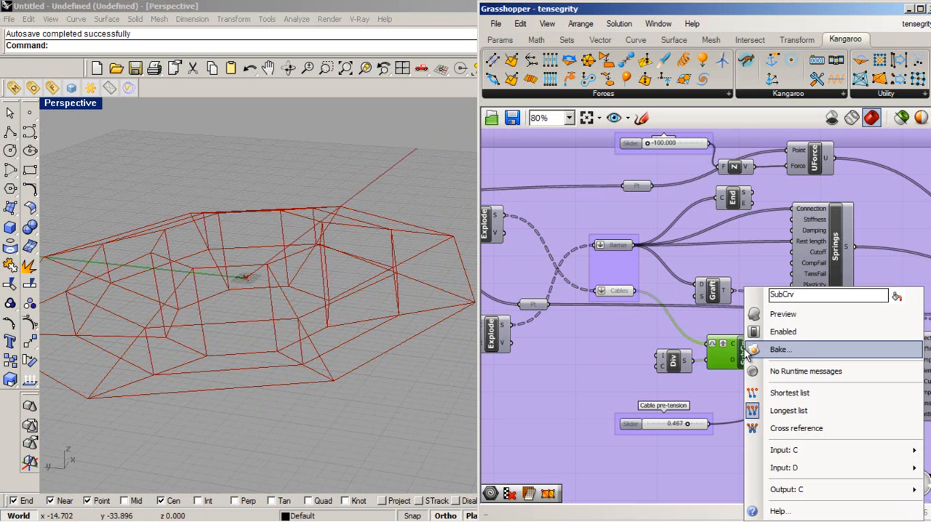
left_click(802, 317)
scroll(381, 325, "up", 10)
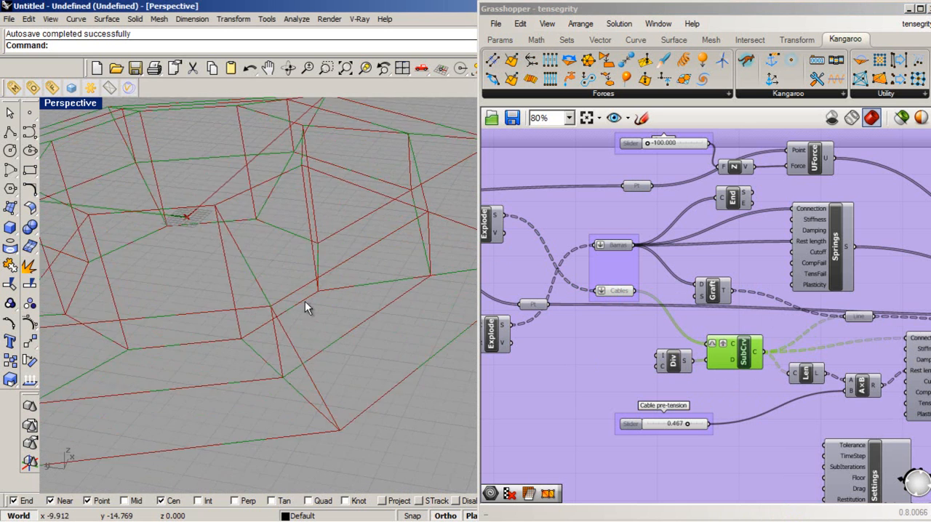
scroll(300, 327, "down", 7)
left_click(648, 390)
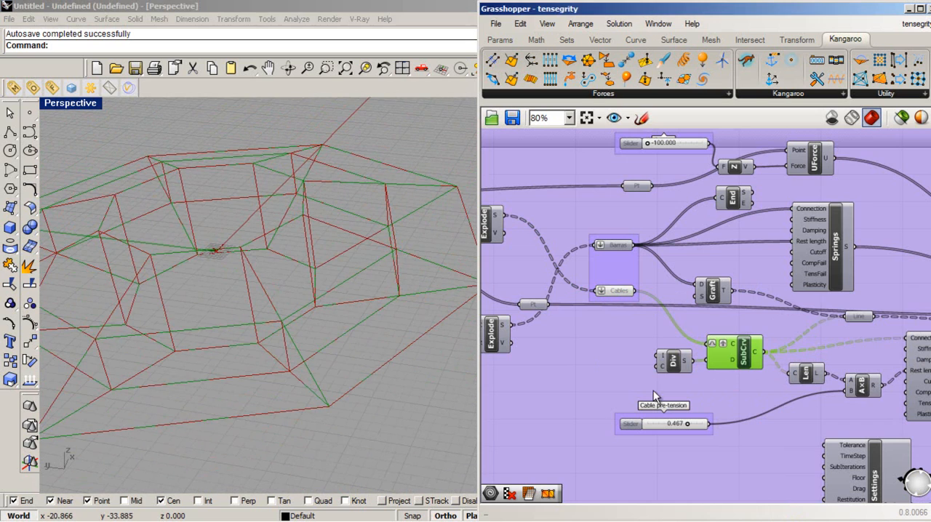
left_click(745, 359)
right_click_drag(292, 318, 293, 298)
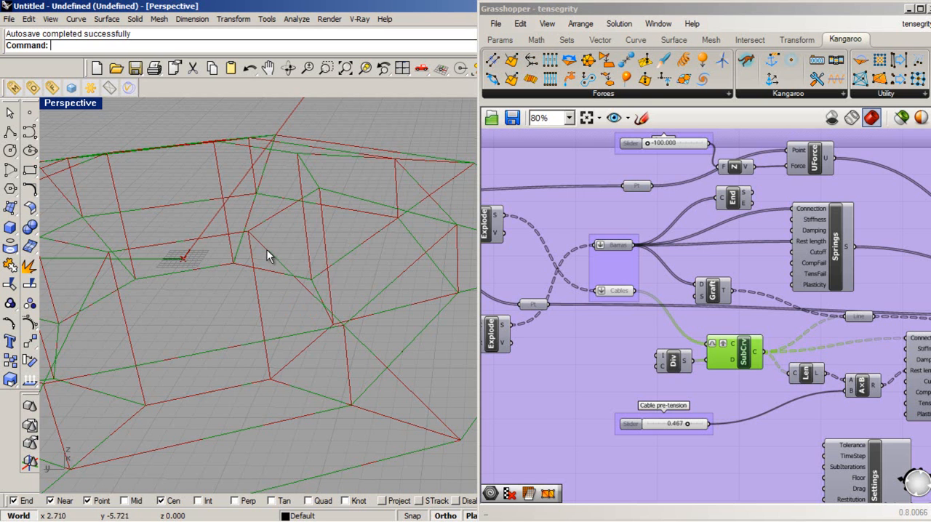
left_click(734, 363)
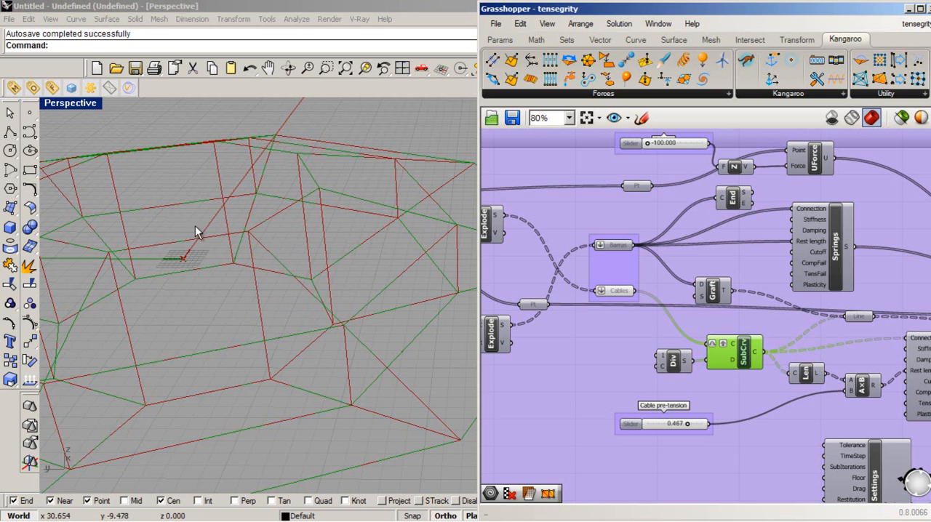
left_click(743, 388)
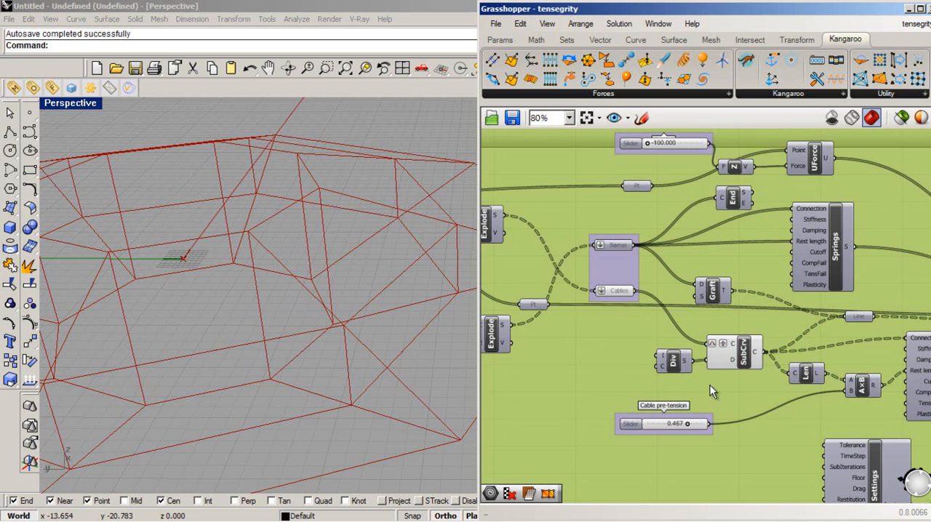
- Move the bars' Springs component above the cables' Springs component and check the latter's Stiffness and Cutoff inputs
scroll(606, 336, "down", 2)
scroll(829, 459, "up", 2)
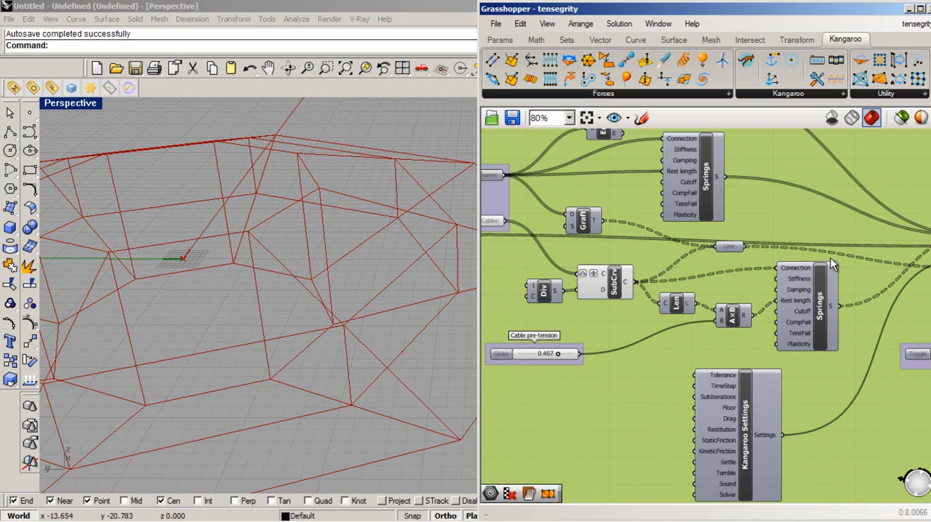
left_click(822, 289)
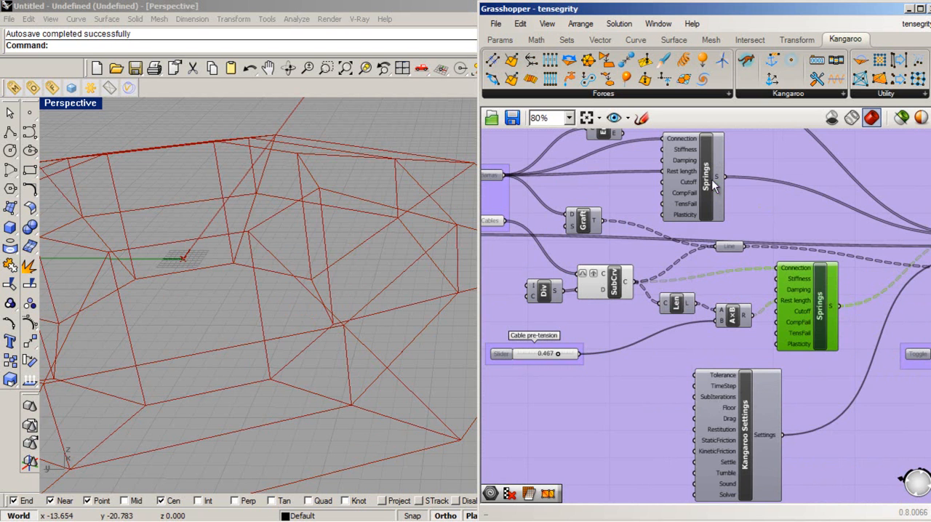
left_click_drag(705, 182, 800, 188)
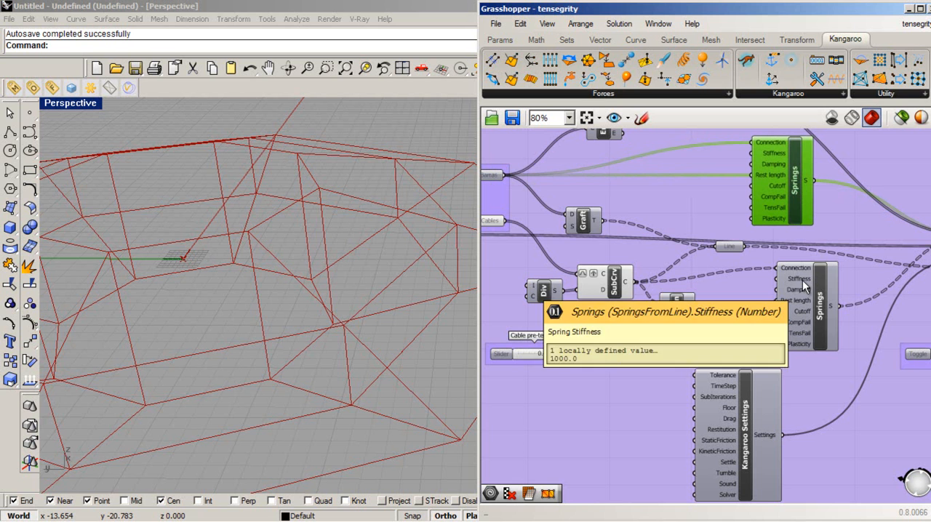
mouse_move(798, 291)
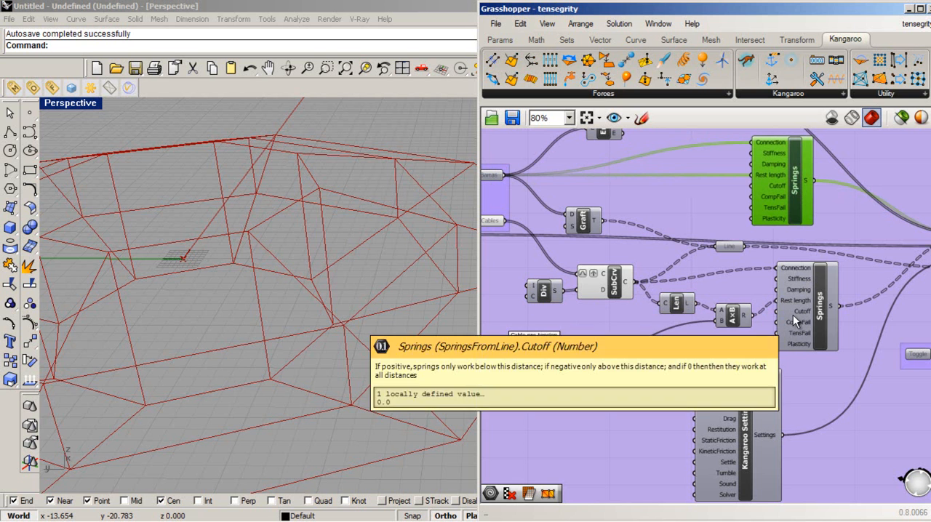
- Examine the Kangaroo Settings component and its inputs, from Tolerance and TimeStep down to Solver
left_click(724, 425)
scroll(727, 421, "up", 2)
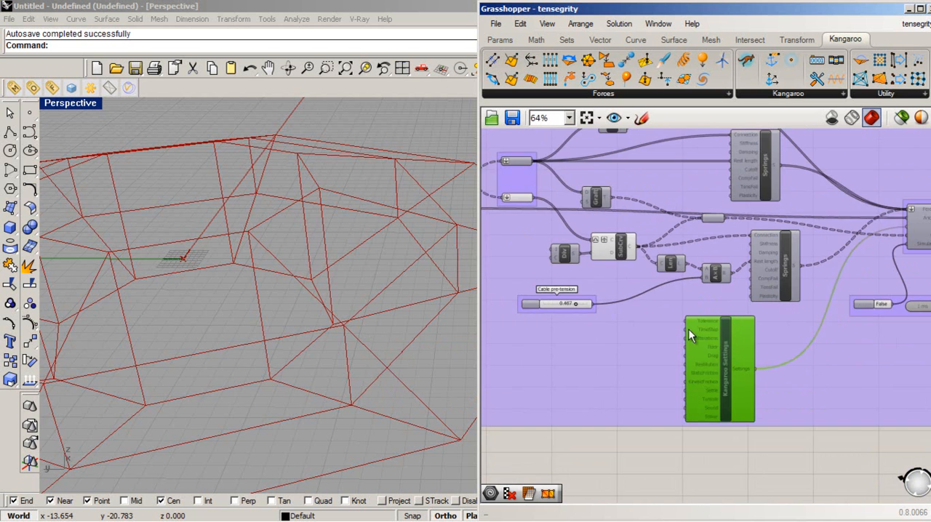
scroll(680, 302, "down", 2)
scroll(705, 368, "up", 1)
scroll(650, 388, "up", 1)
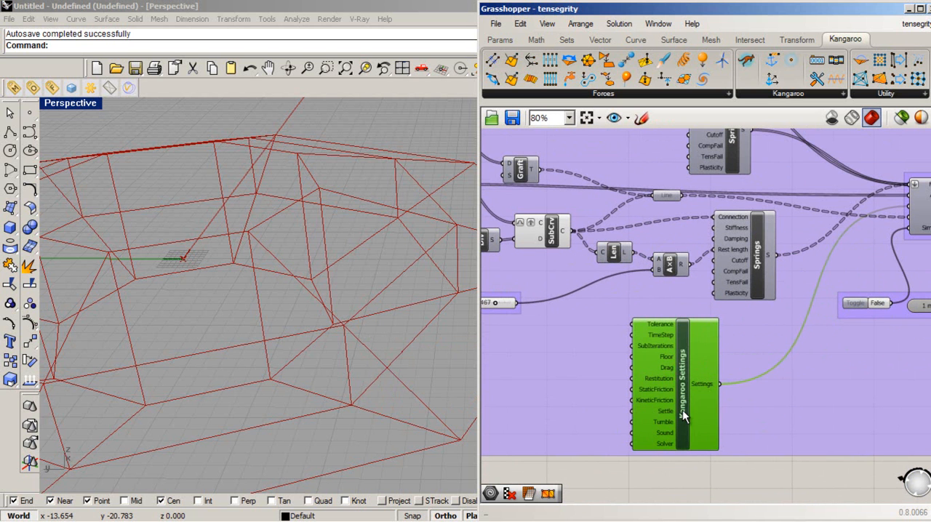
scroll(684, 379, "up", 2)
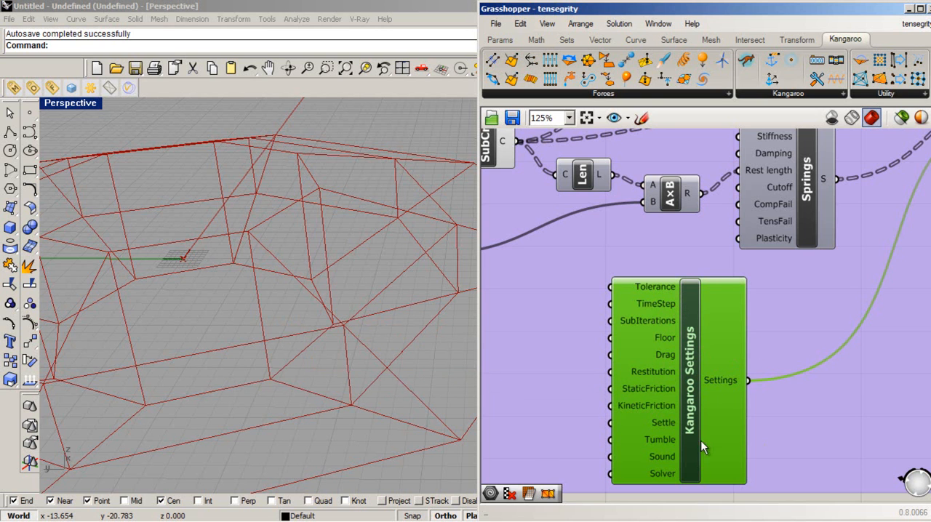
right_click_drag(699, 399, 675, 405)
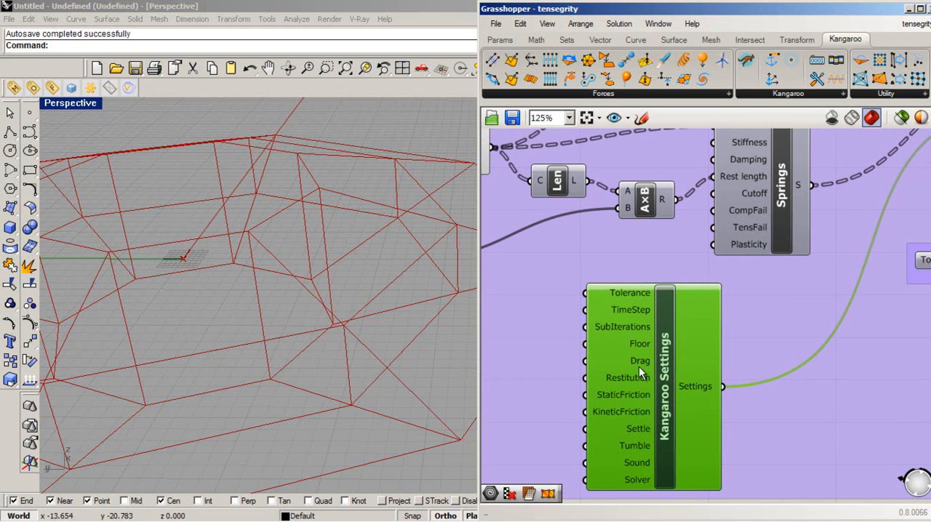
scroll(650, 306, "down", 2)
scroll(661, 380, "up", 2)
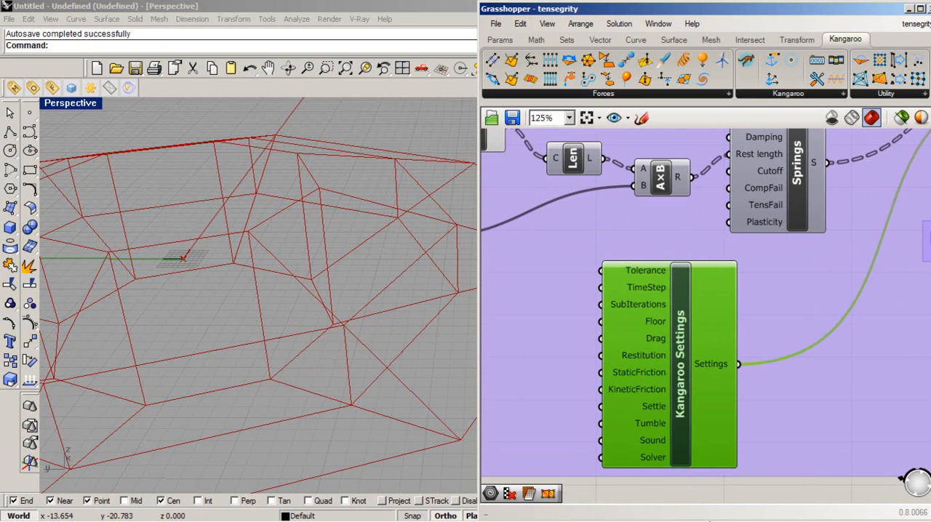
mouse_move(614, 356)
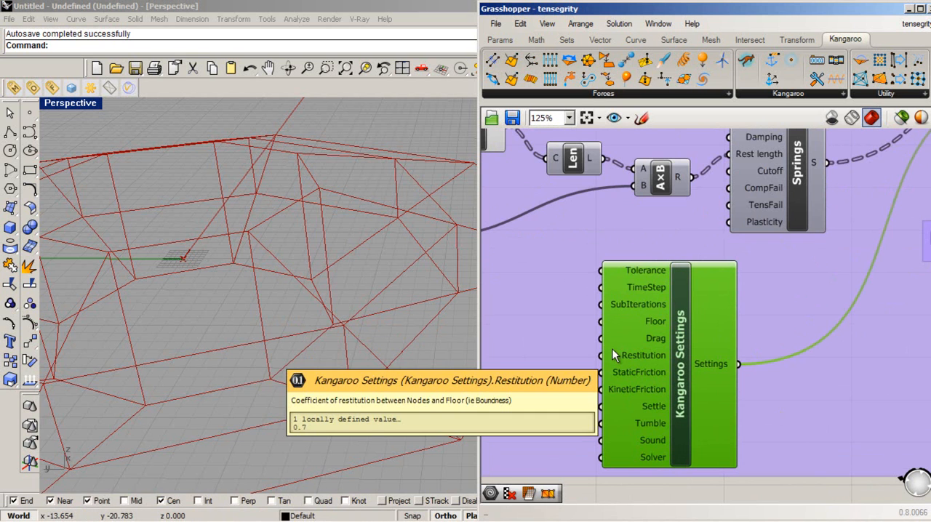
scroll(625, 339, "down", 1)
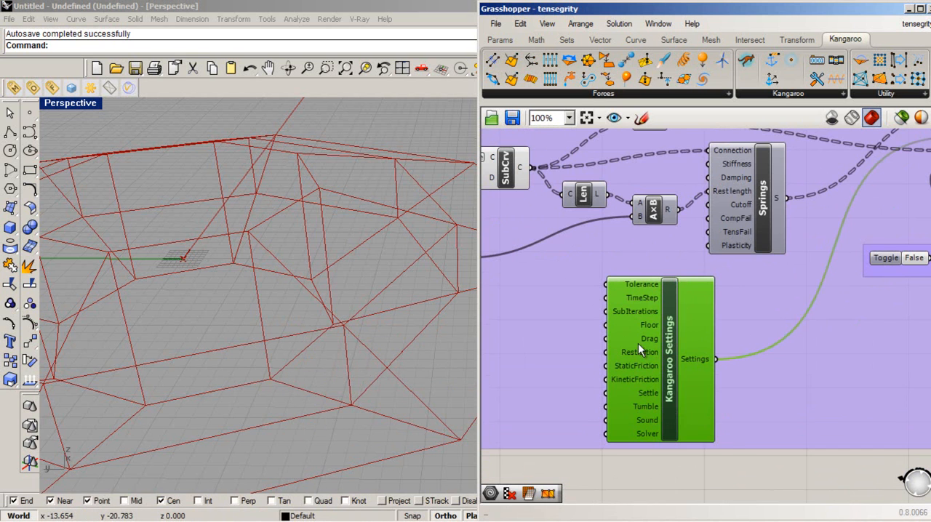
left_click(673, 450)
left_click(691, 361)
- Inspect the Kangaroo component's connections to the Settings output and its AnchorPoints input
scroll(640, 381, "down", 3)
scroll(850, 247, "up", 3)
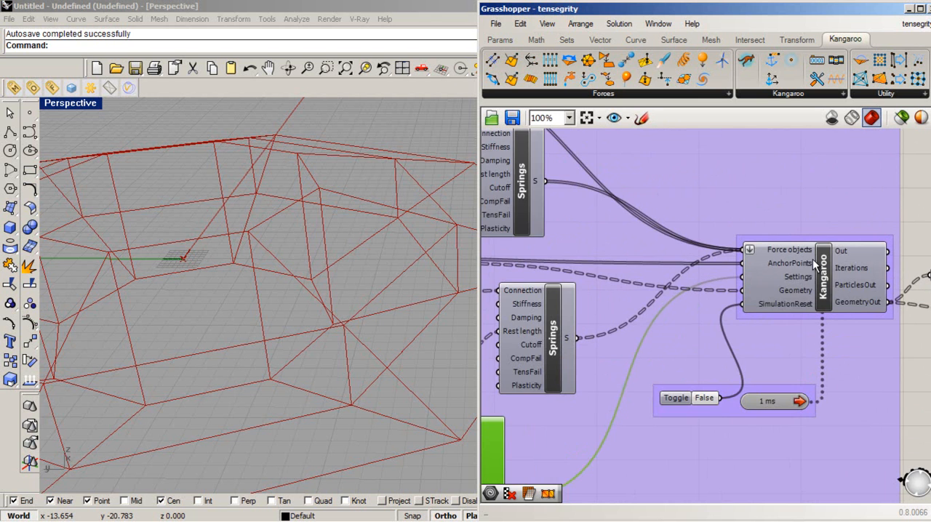
scroll(815, 294, "down", 1)
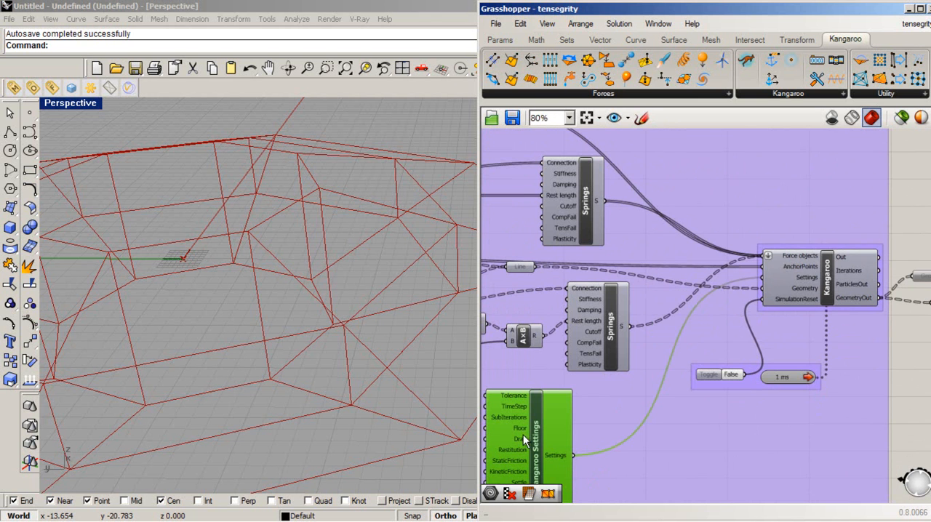
left_click(803, 273)
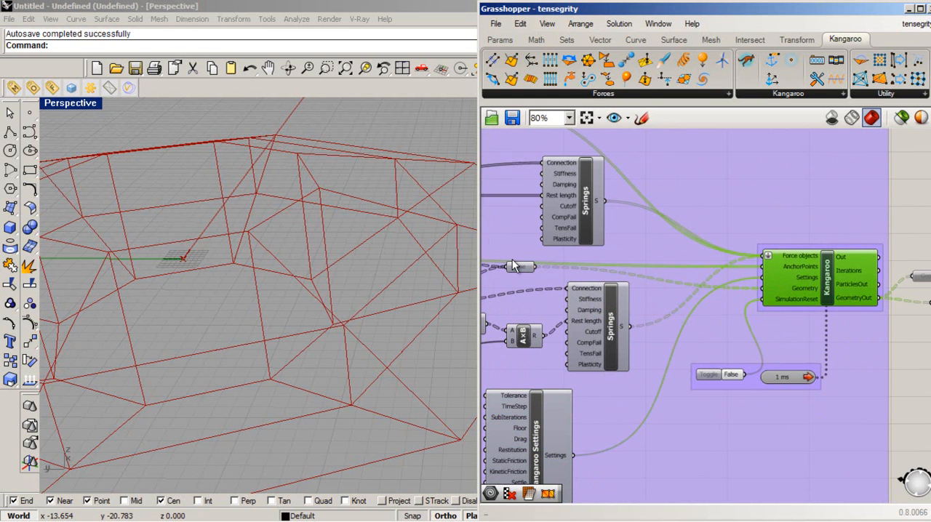
mouse_move(809, 270)
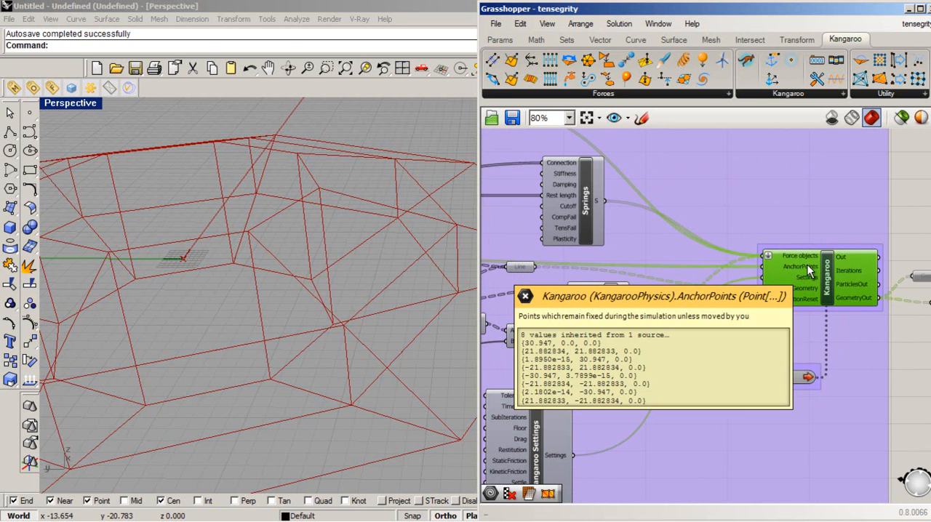
- Turn on the preview of the Pt parameter feeding the AnchorPoints input and examine the anchor points in the perspective view
scroll(849, 288, "down", 5)
scroll(697, 281, "up", 5)
left_click_drag(564, 294, 630, 300)
right_click(630, 298)
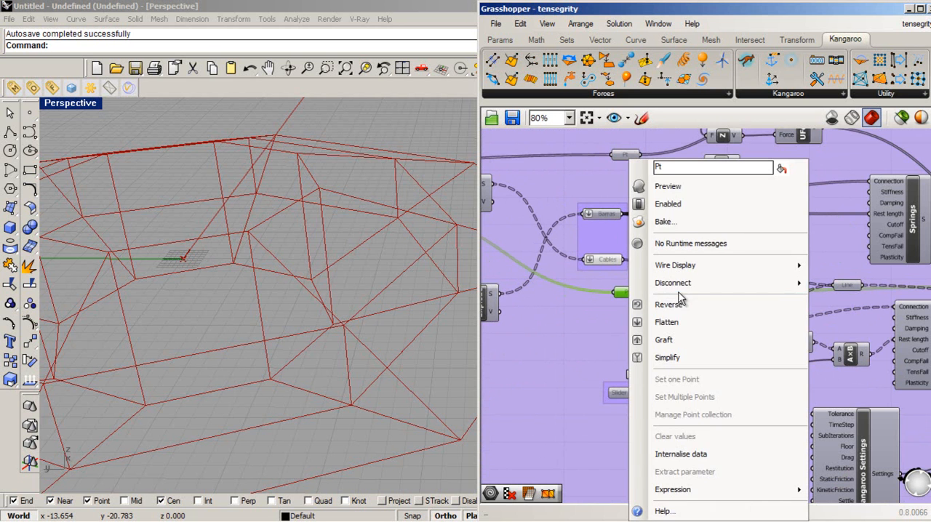
left_click(703, 187)
right_click_drag(436, 262, 426, 378)
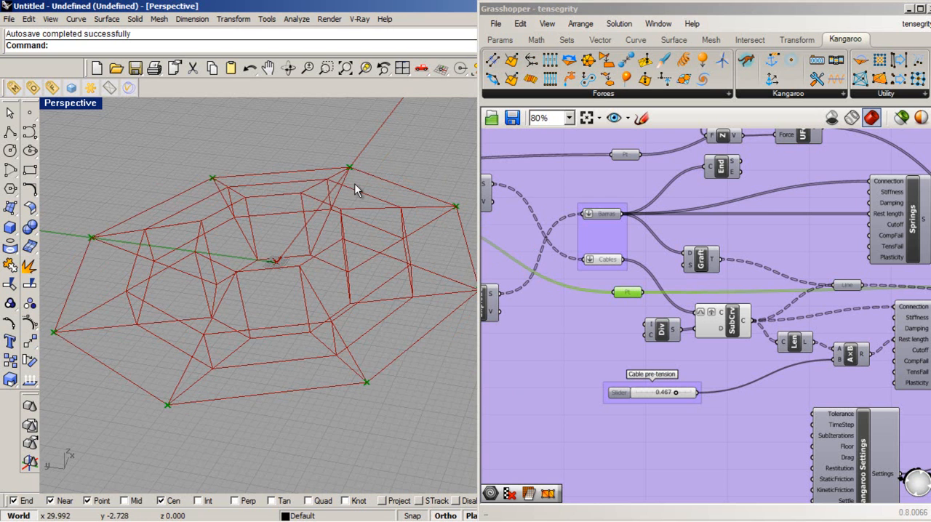
scroll(698, 342, "down", 2)
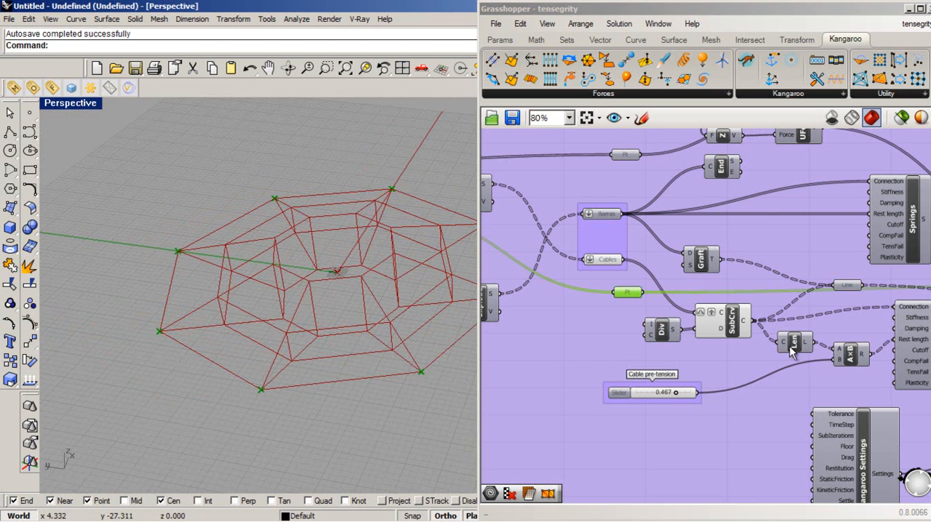
- Inspect the Kangaroo component's Force objects input and the bars' Springs component connected to it
right_click_drag(848, 387, 510, 379)
right_click_drag(924, 377, 807, 373)
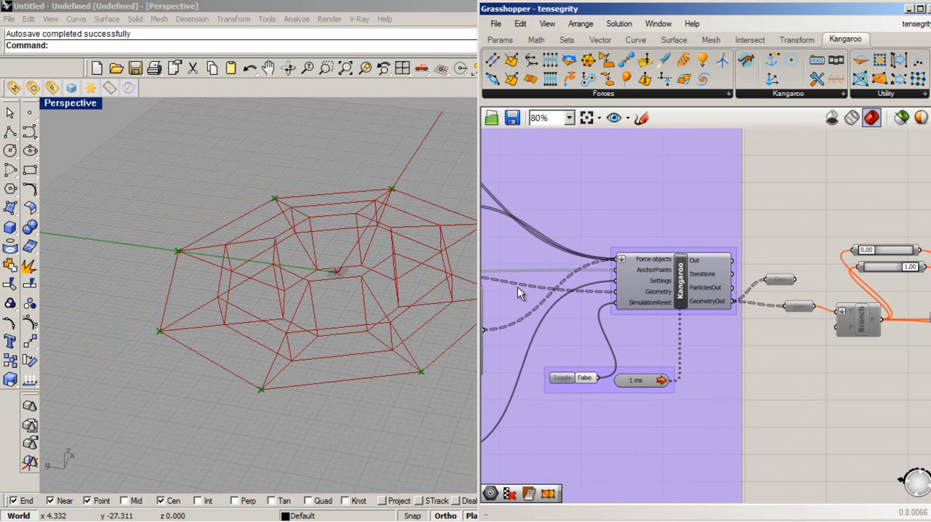
scroll(508, 313, "up", 1)
mouse_move(683, 275)
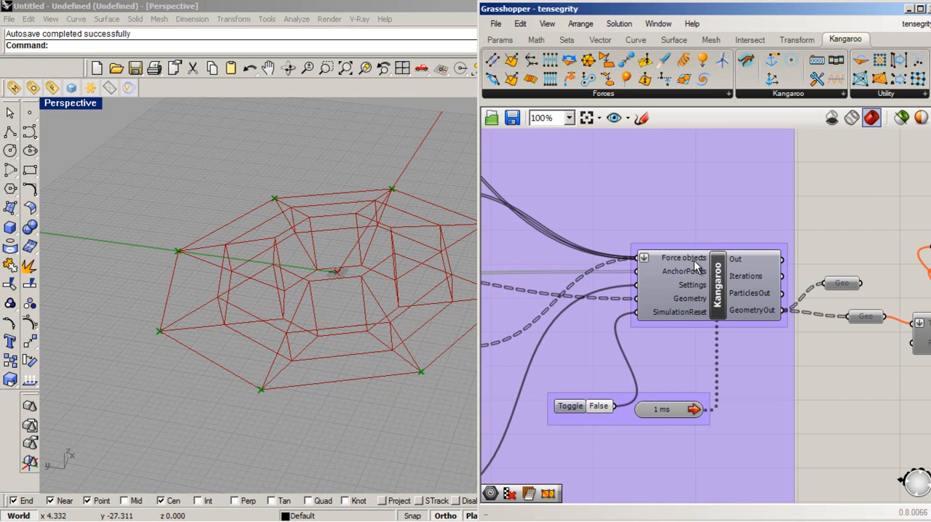
left_click(735, 282)
scroll(760, 278, "down", 2)
scroll(620, 246, "up", 2)
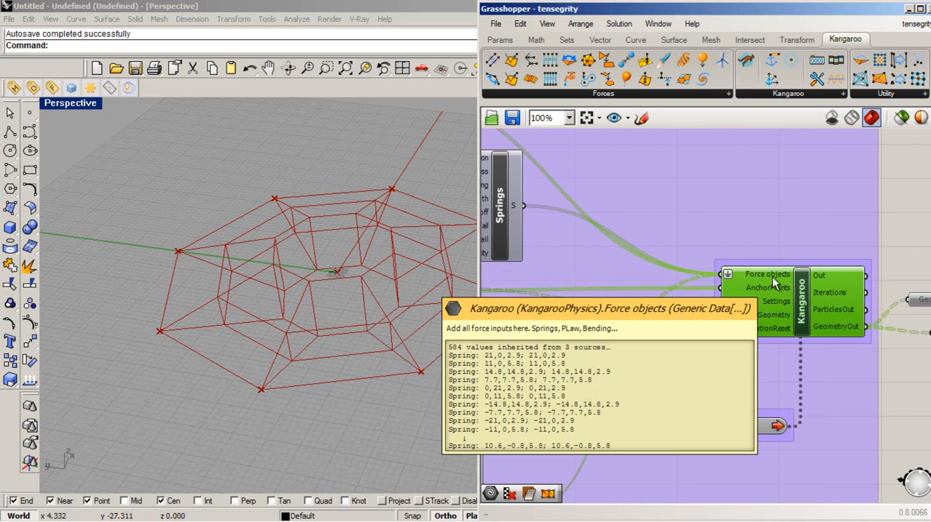
scroll(772, 277, "down", 2)
left_click(588, 233)
scroll(759, 269, "up", 1)
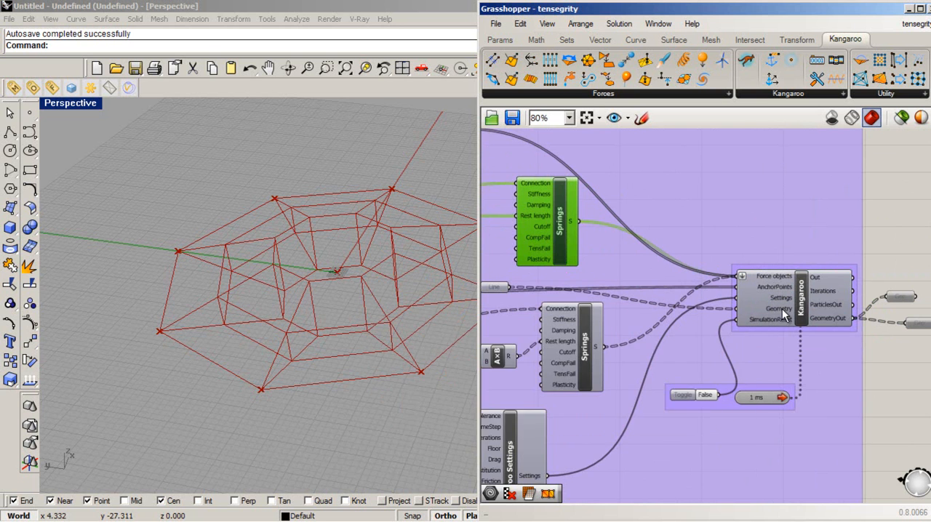
- Trace the Kangaroo component's Geometry input back through the Line parameter to its bar and cable sources, and check the SimulationReset input
left_click(798, 309)
scroll(831, 310, "down", 2)
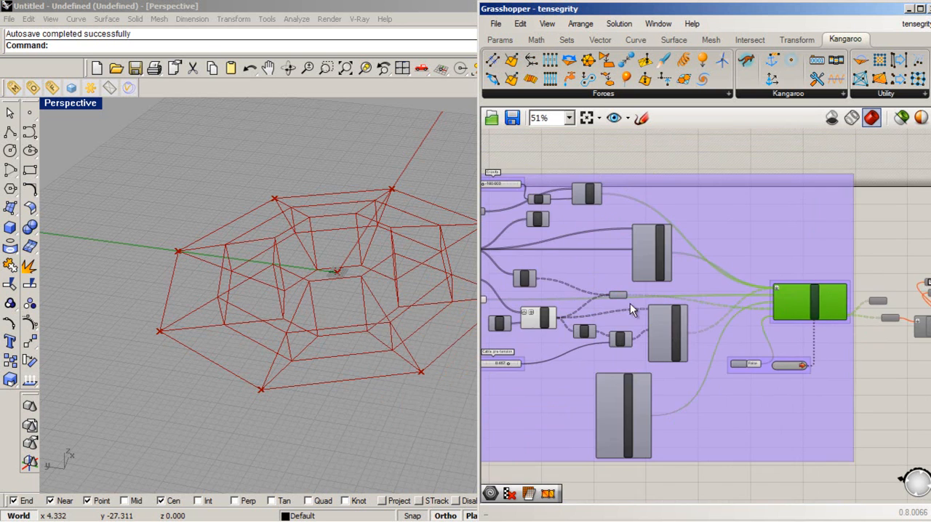
scroll(619, 293, "up", 2)
left_click(616, 291)
scroll(793, 308, "down", 2)
scroll(584, 282, "up", 2)
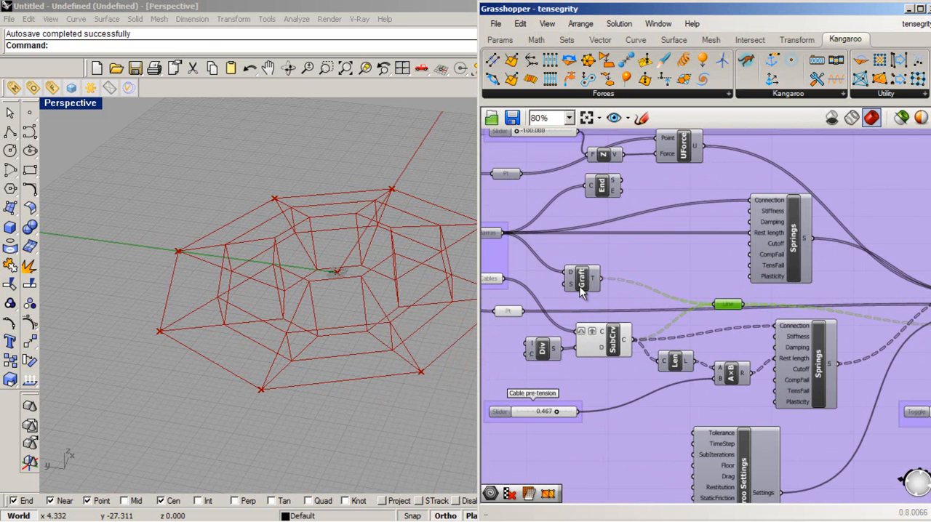
scroll(663, 314, "down", 2)
scroll(553, 280, "up", 2)
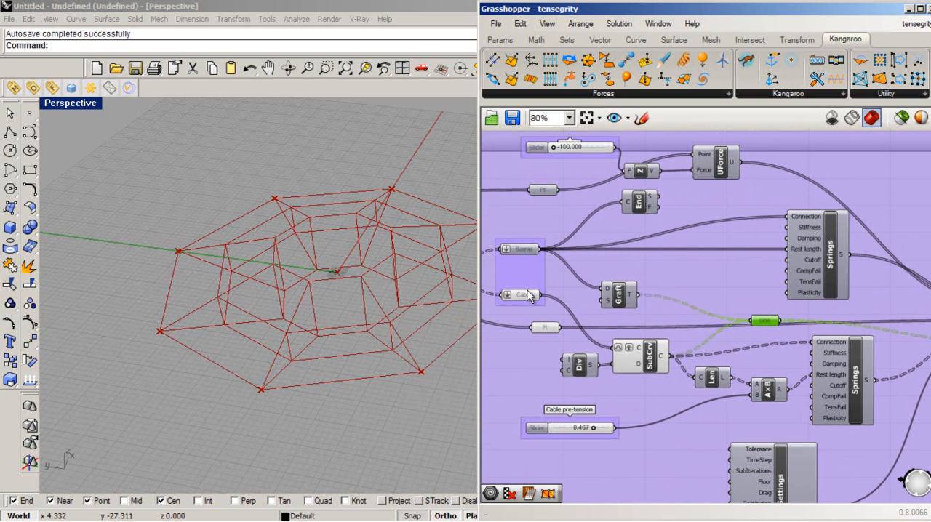
scroll(539, 305, "down", 2)
scroll(758, 313, "up", 3)
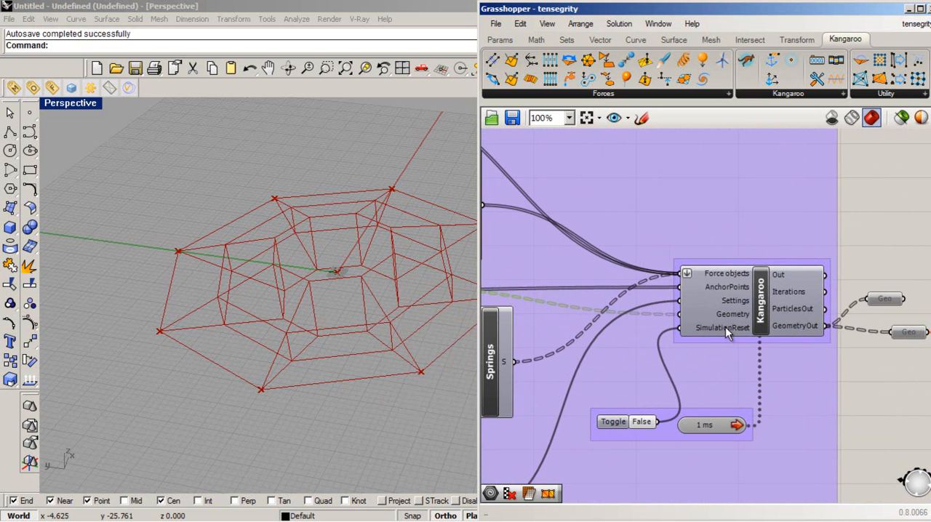
- Move the simulation reset toggle farther from the 1 ms timer and set it to True
left_click(615, 424)
left_click_drag(633, 428, 612, 429)
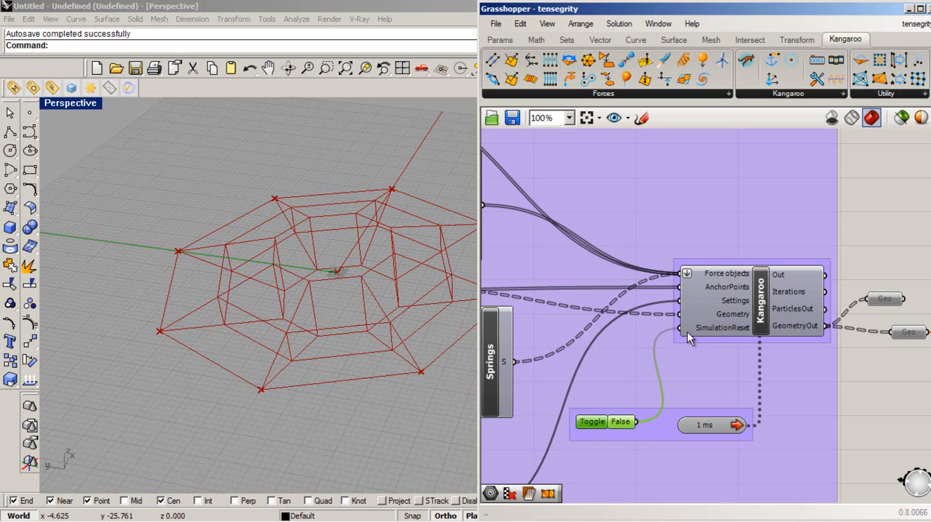
left_click(624, 471)
left_click(627, 424)
- Turn on the preview of the Kangaroo component and deselect it
left_click(759, 301)
middle_click(759, 301)
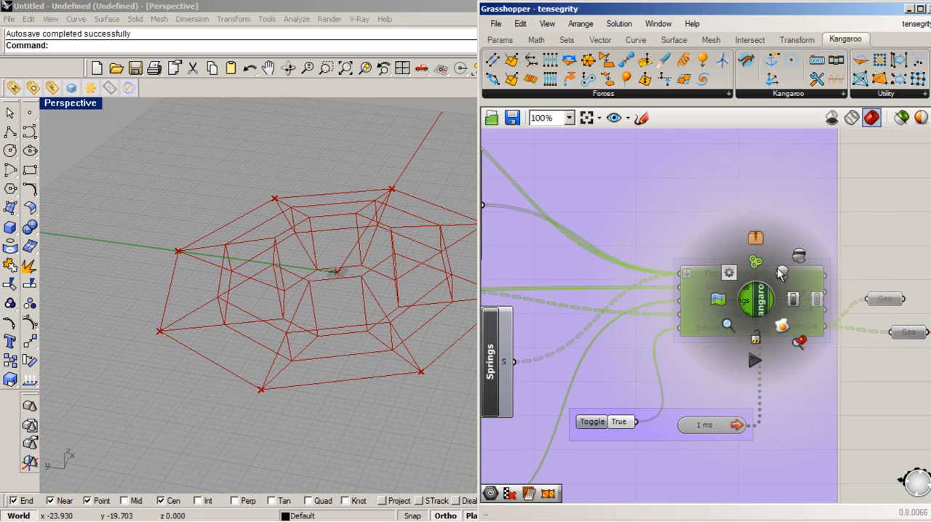
left_click(780, 275)
left_click(846, 431)
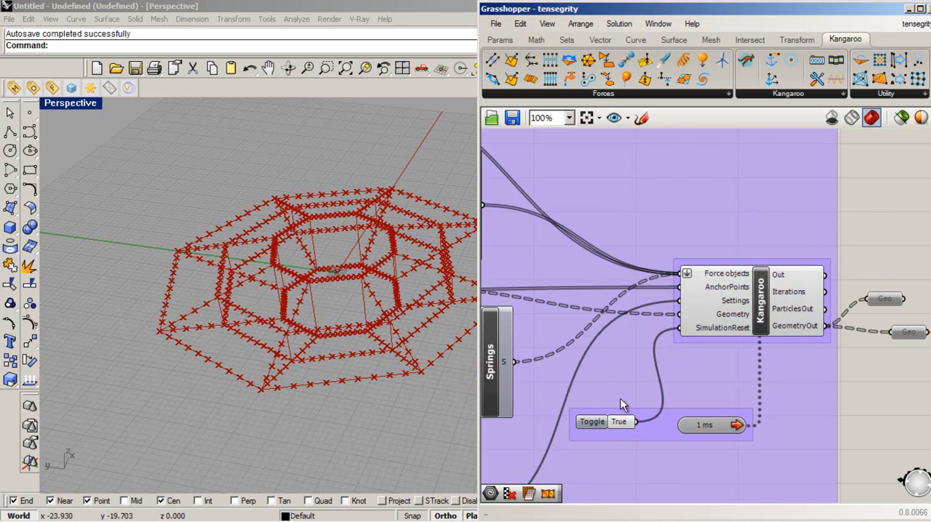
- Set the reset toggle to False to run the simulation and examine the ring in the perspective view
double_click(620, 422)
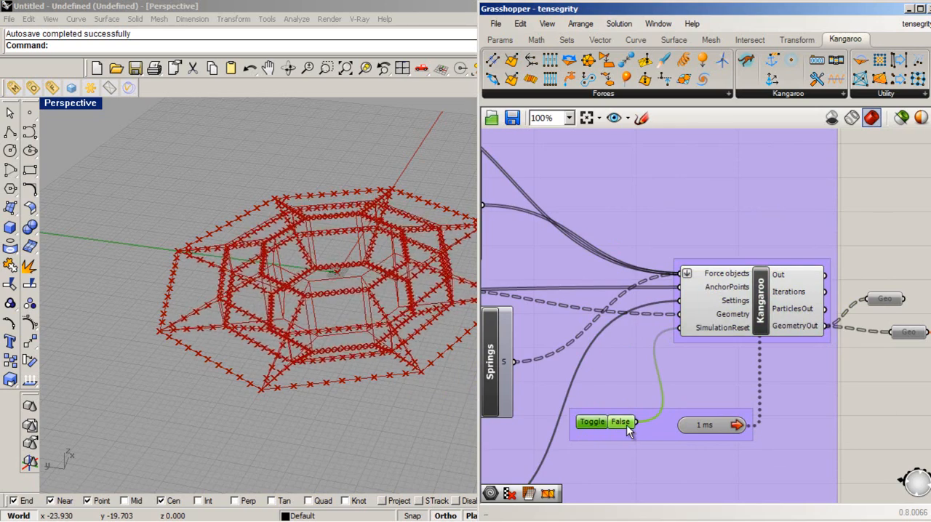
mouse_move(404, 388)
right_mouse_down()
mouse_move(386, 343)
mouse_move(349, 388)
mouse_move(353, 416)
mouse_move(376, 418)
mouse_move(397, 397)
right_mouse_up()
scroll(368, 364, "up", 5)
scroll(878, 399, "down", 6)
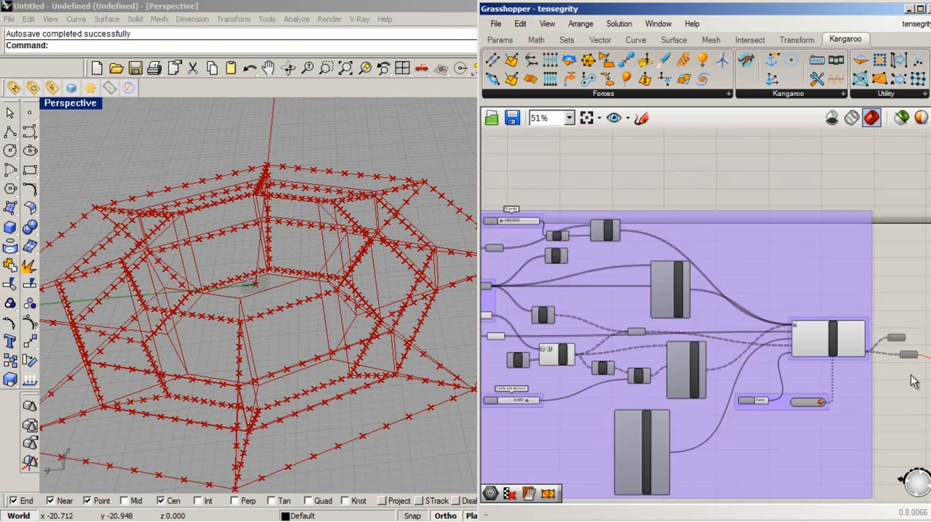
- Turn off the preview of the components upstream of the Kangaroo solver, including the base geometry at the start of the definition
left_click_drag(761, 442, 596, 268)
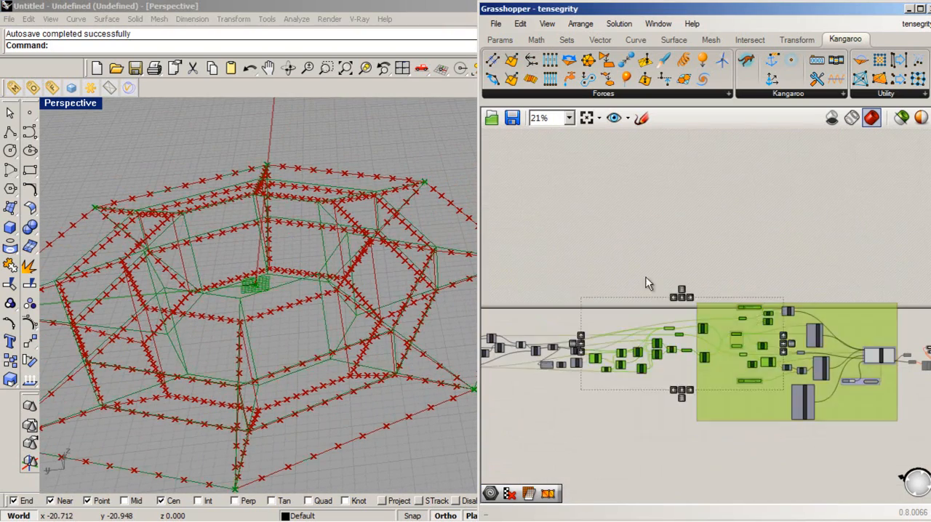
middle_click(684, 301)
left_click(705, 272)
middle_click(724, 329)
left_click(764, 283)
left_click(678, 262)
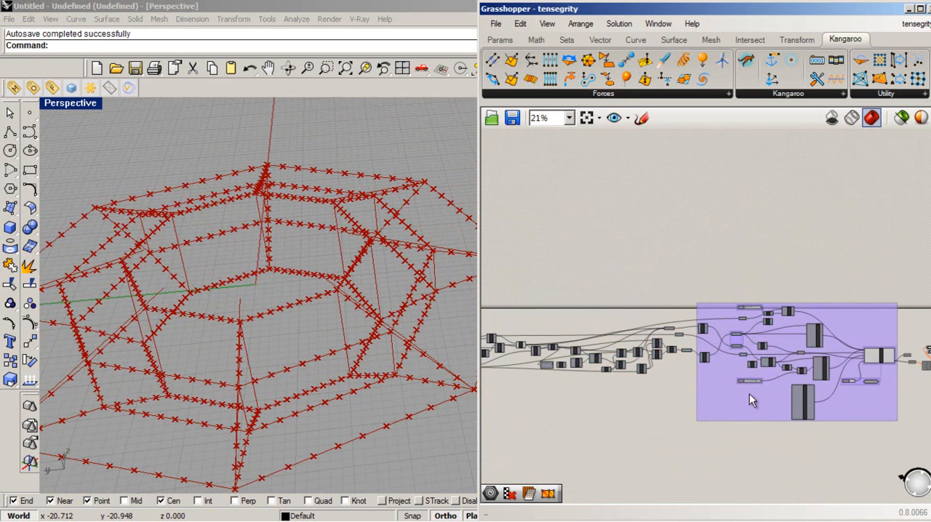
scroll(736, 393, "down", 2)
left_click_drag(770, 447, 533, 299)
middle_click(707, 362)
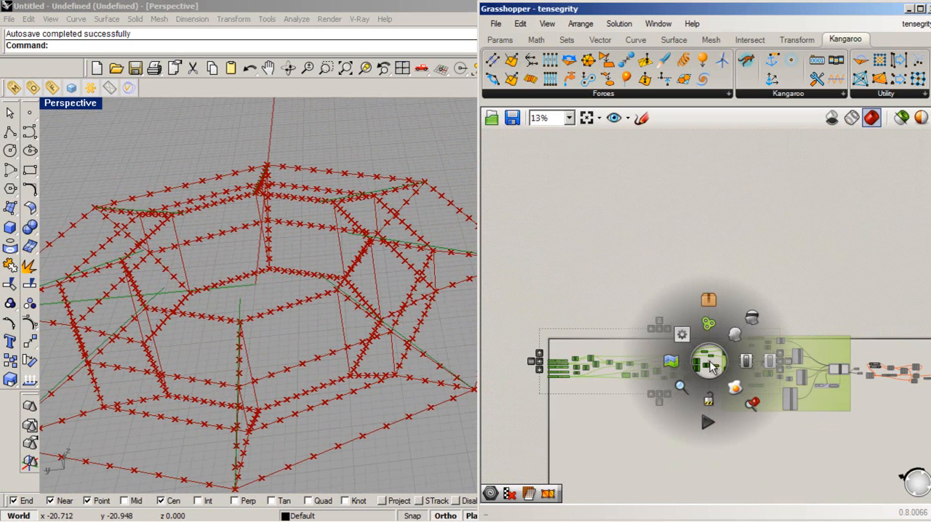
left_click(739, 314)
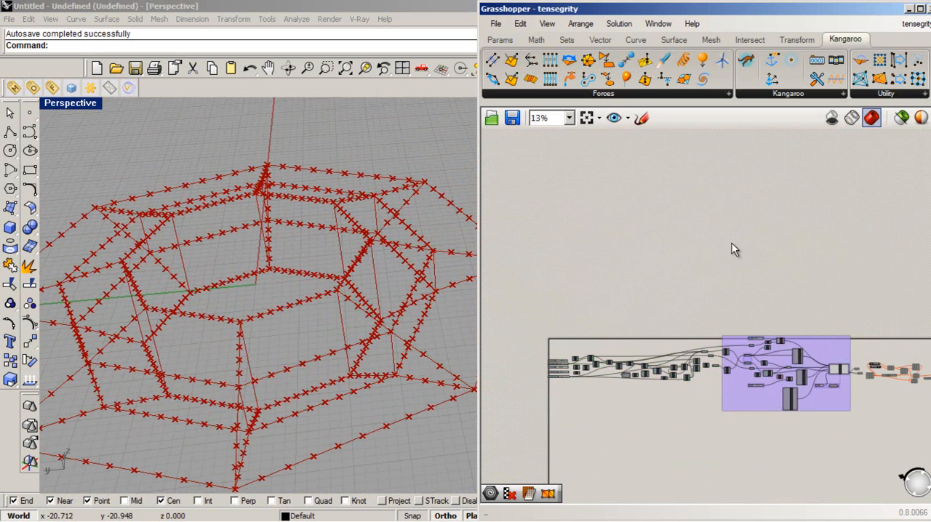
- Turn off the preview of the Kangaroo component
scroll(733, 244, "down", 2)
scroll(787, 342, "up", 9)
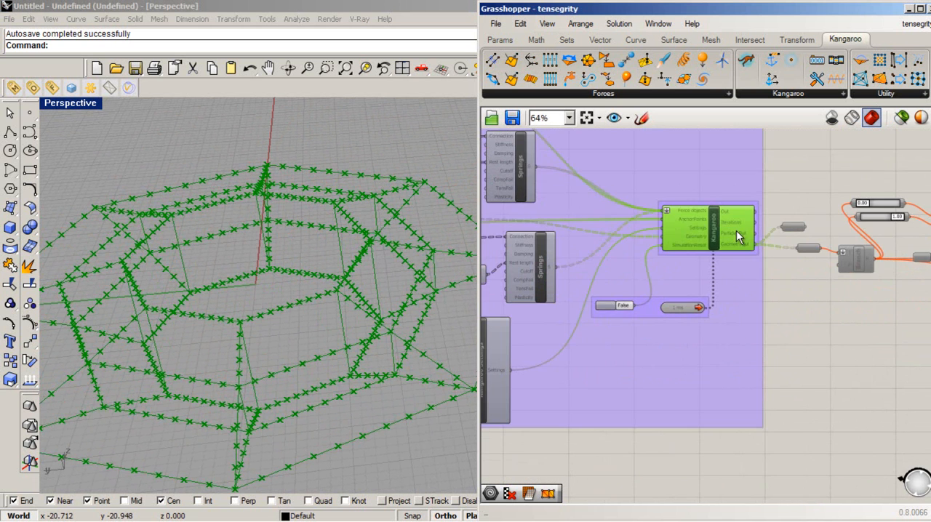
scroll(738, 237, "up", 2)
middle_click(725, 242)
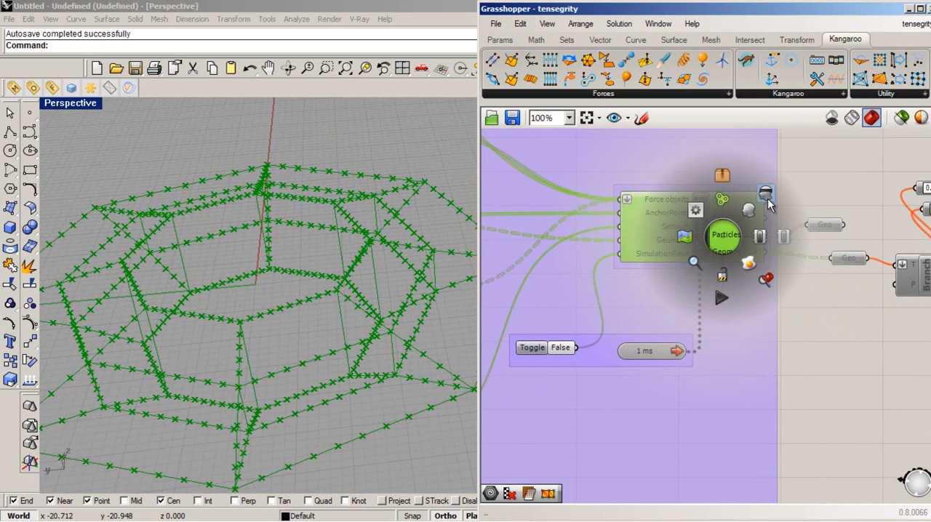
left_click(766, 195)
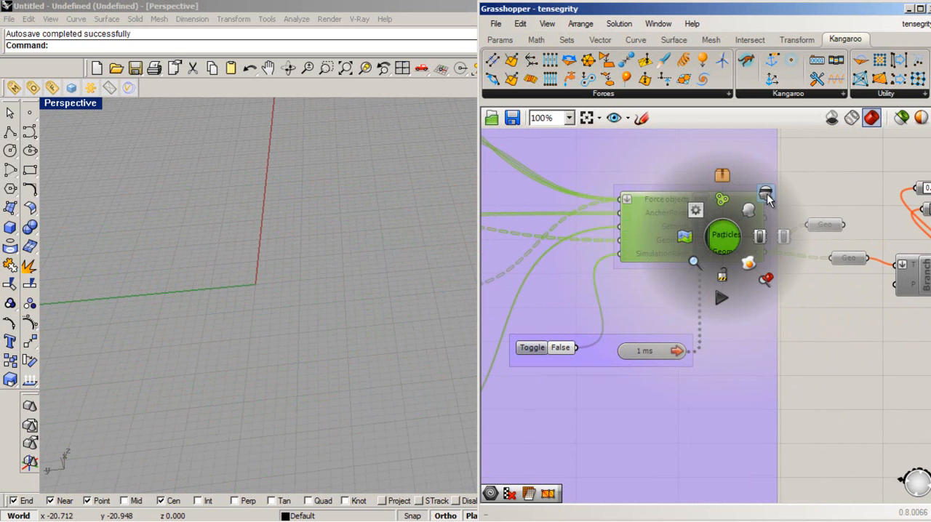
- Turn on the preview of the upper Geo parameter connected to GeometryOut and examine the simulated lines in the perspective view
middle_click(824, 225)
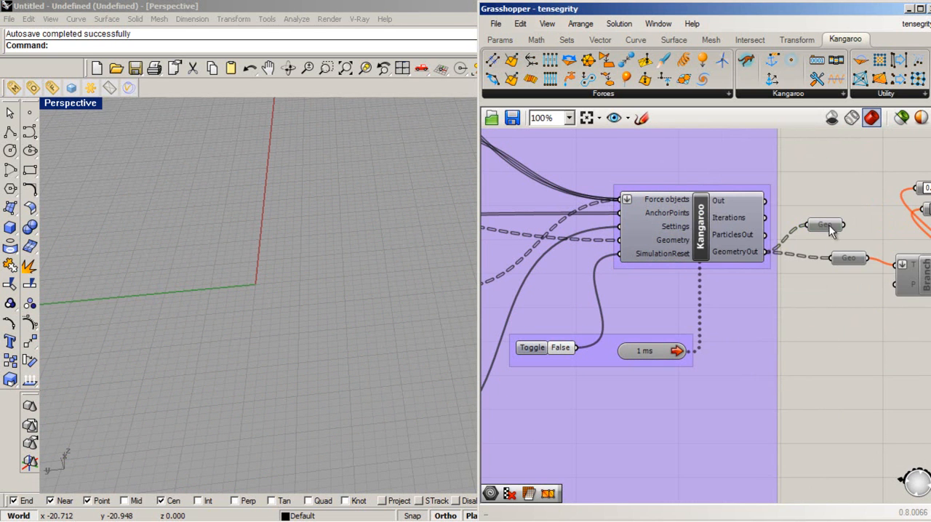
middle_click(830, 231)
left_click(870, 228)
left_click(842, 354)
right_click_drag(408, 334, 445, 268)
scroll(433, 306, "up", 5)
- Restart the simulation by switching the reset toggle to True and back to False
left_click(783, 373)
scroll(851, 362, "down", 2)
scroll(660, 349, "up", 2)
double_click(666, 354)
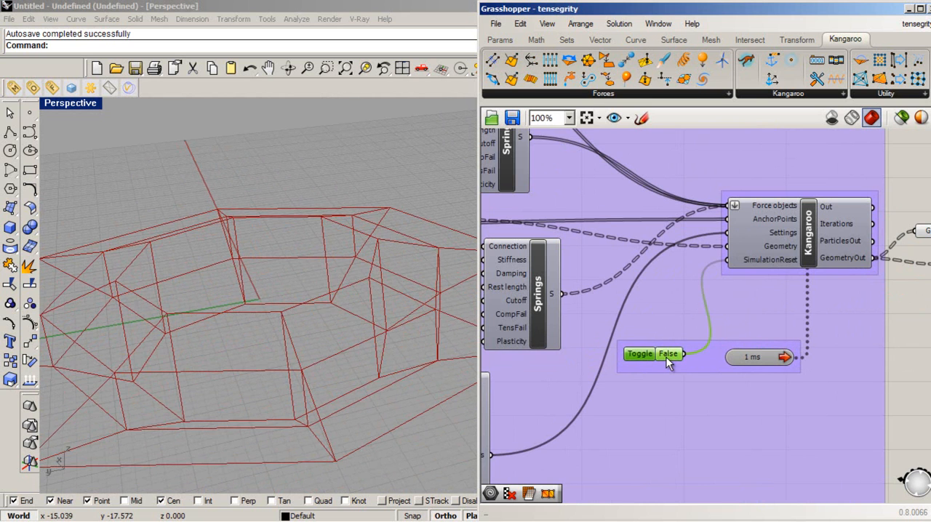
double_click(666, 354)
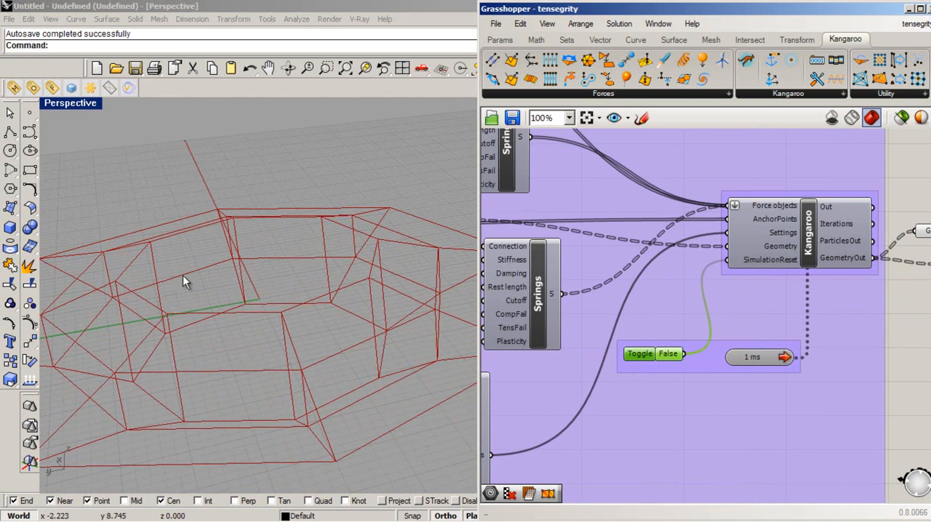
- Set the Radio Interior slider at the start of the definition to 4.133
right_click_drag(213, 287, 299, 251)
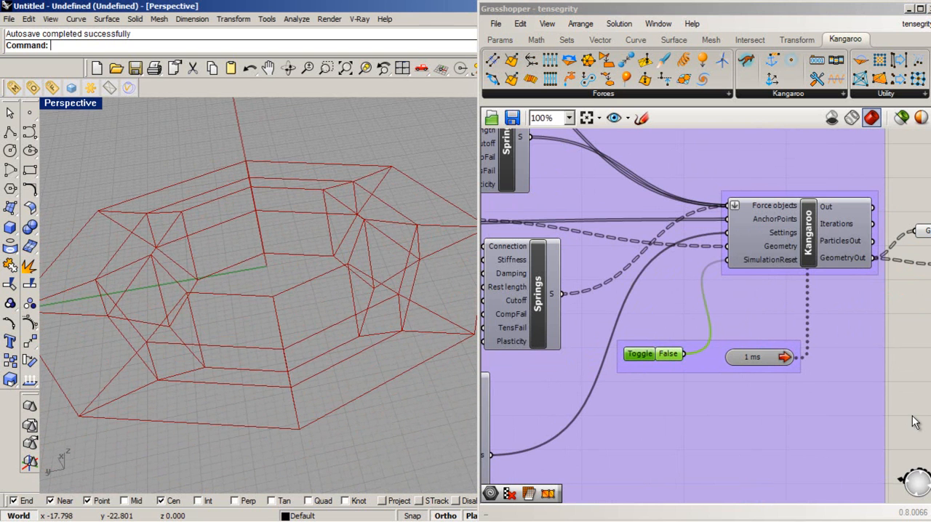
left_click(868, 397)
left_click(837, 228)
scroll(623, 349, "up", 1)
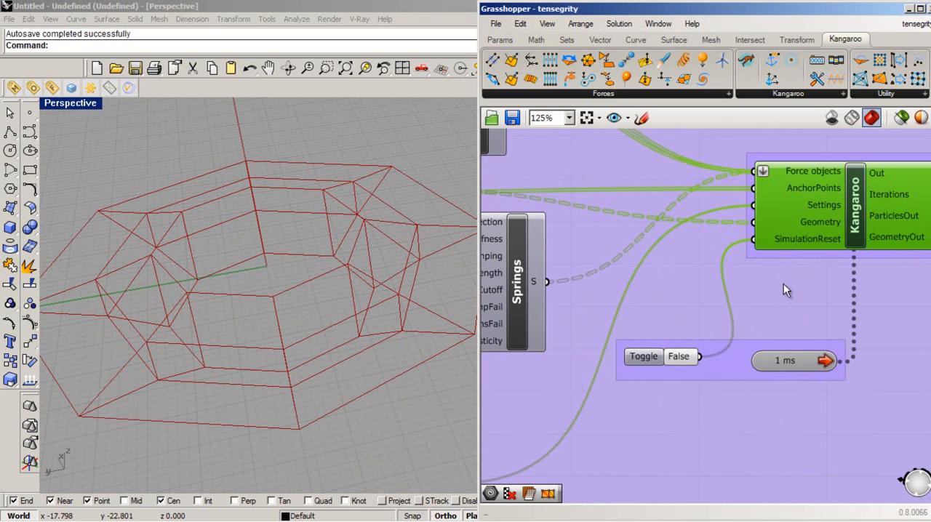
scroll(868, 273, "down", 5)
scroll(583, 298, "up", 7)
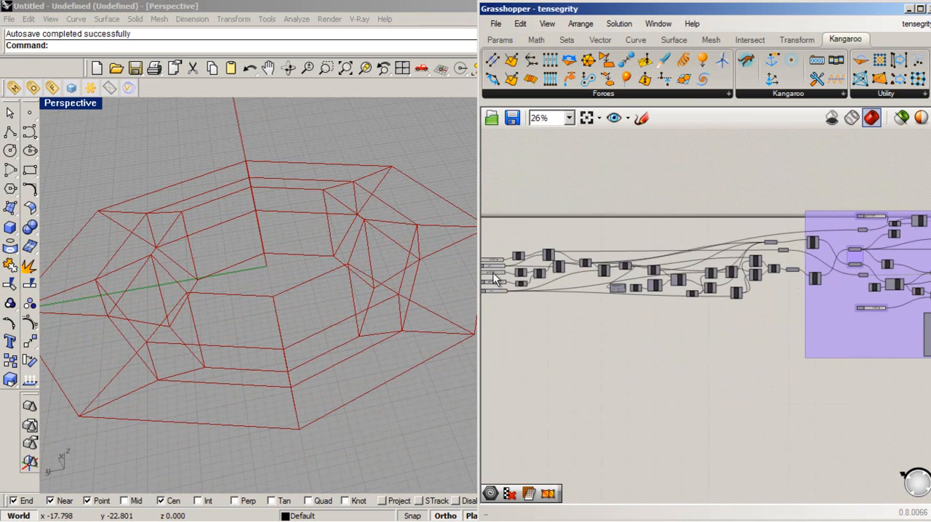
left_click_drag(583, 306, 562, 306)
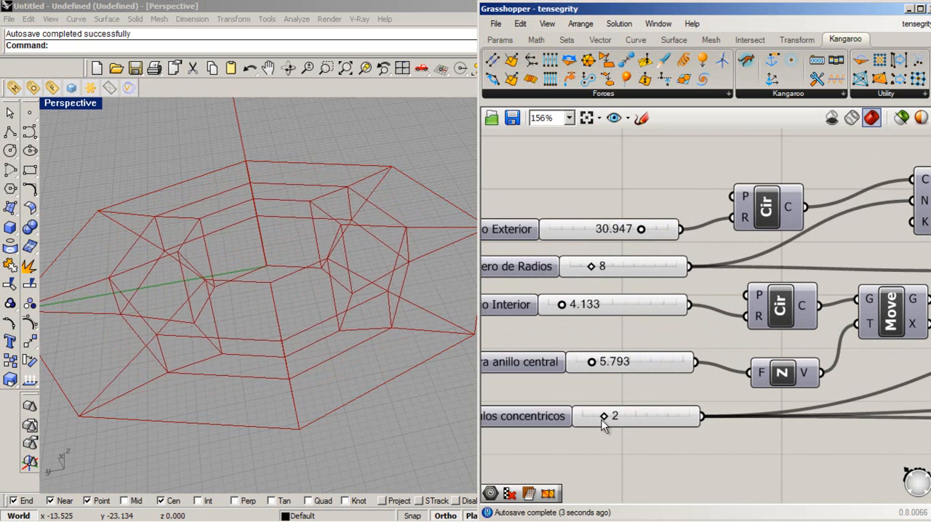
mouse_move(605, 419)
left_mouse_down()
mouse_move(615, 422)
mouse_move(607, 418)
left_mouse_up()
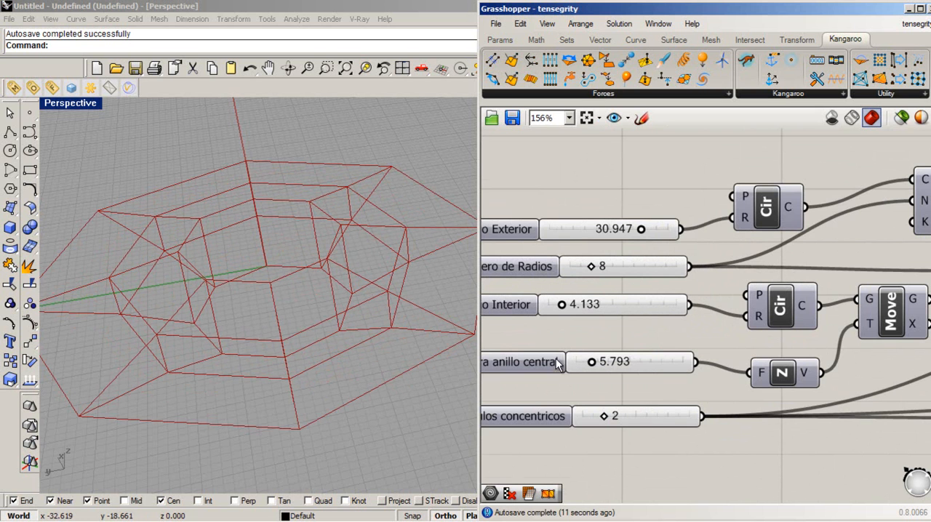
- Reset the simulation by switching the toggle connected to SimulationReset to True
scroll(557, 360, "down", 6)
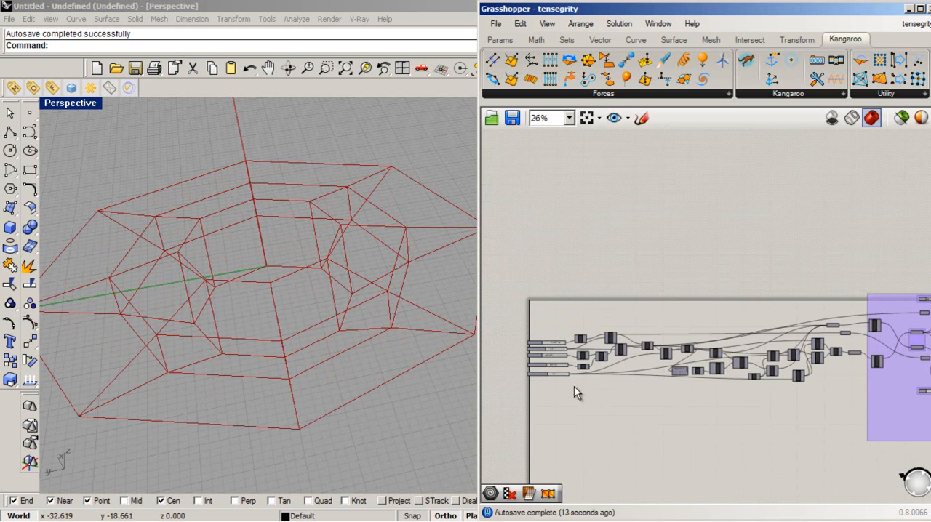
scroll(594, 393, "down", 2)
scroll(861, 386, "up", 6)
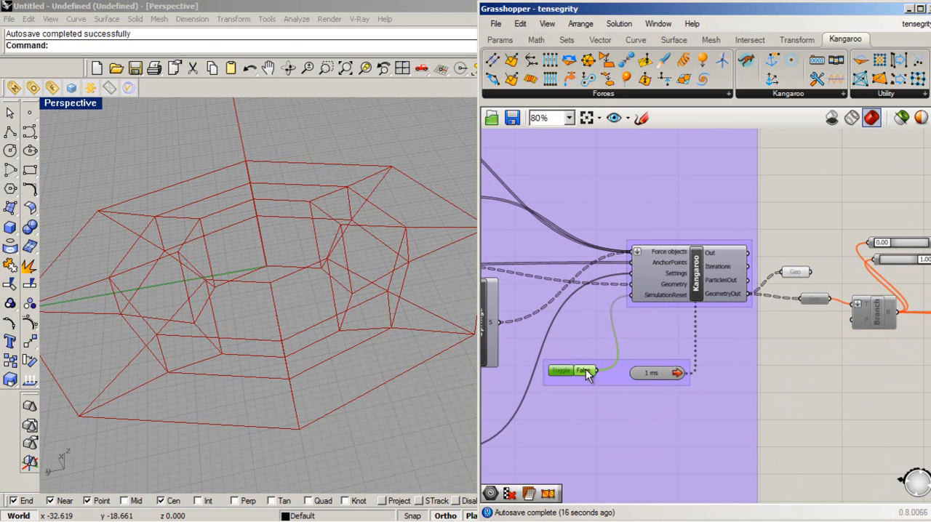
double_click(584, 371)
left_click(716, 282)
- Increase the number of radii with the Numero de Radios slider in the base geometry
scroll(884, 386, "down", 5)
scroll(608, 364, "up", 7)
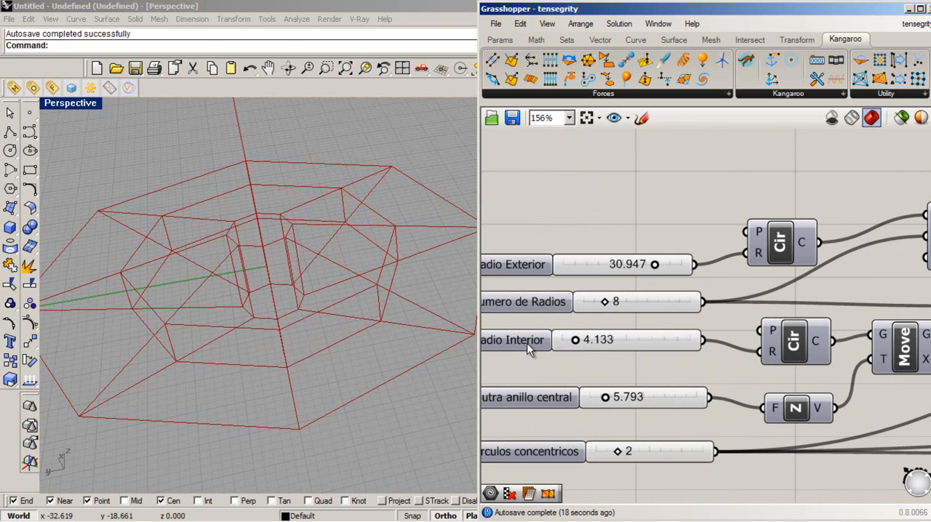
left_click_drag(606, 306, 617, 305)
- Run the simulation on the updated ring by switching the reset toggle to False
scroll(545, 317, "down", 6)
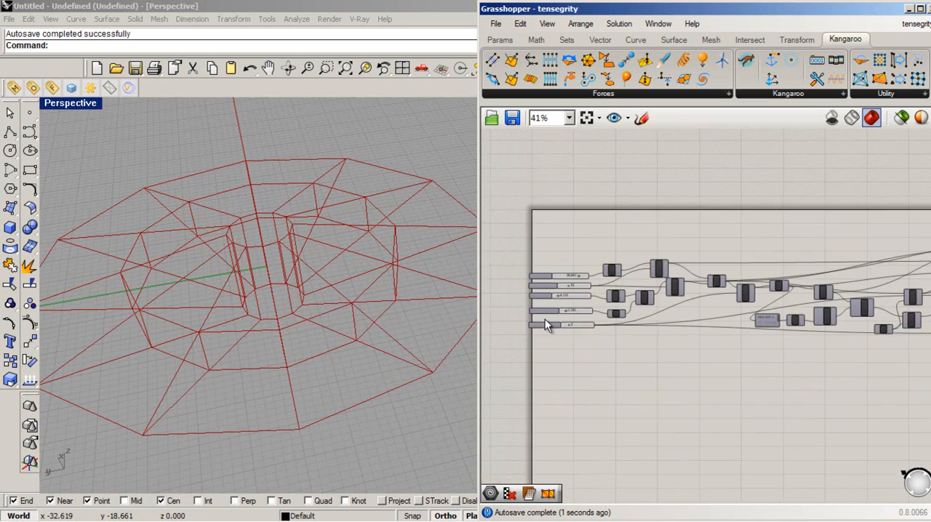
scroll(790, 336, "up", 5)
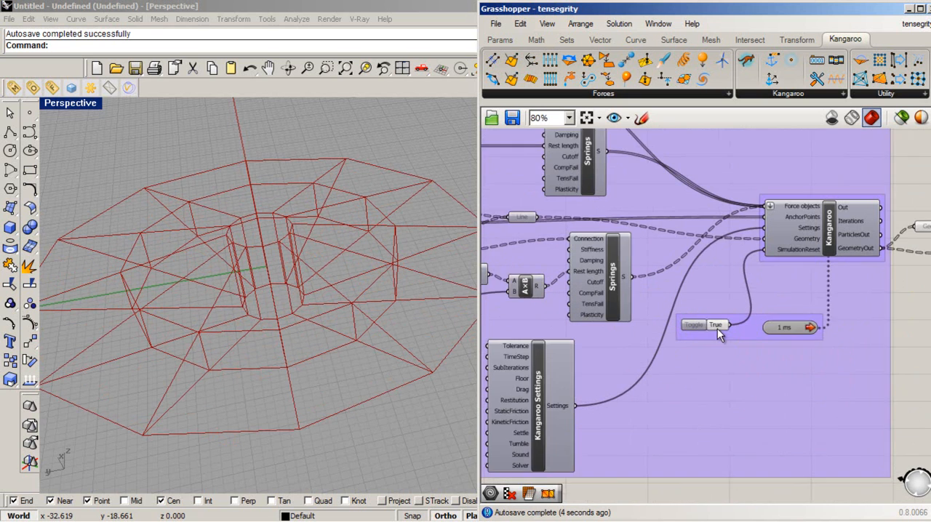
double_click(717, 326)
double_click(717, 326)
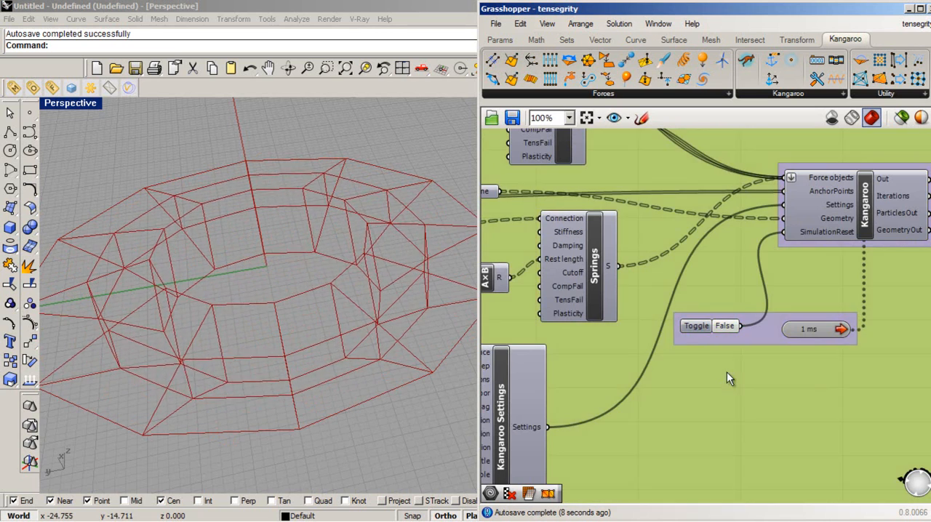
- Try a lower Cable pre-tension value and examine the ring's response in the perspective view
scroll(791, 328, "down", 1)
scroll(791, 322, "down", 3)
scroll(553, 323, "up", 5)
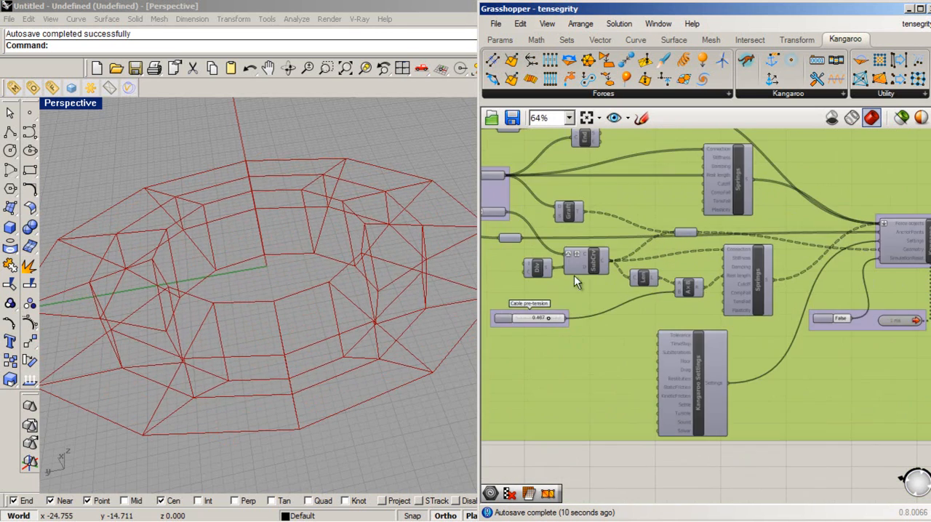
left_click(553, 323)
scroll(553, 323, "up", 2)
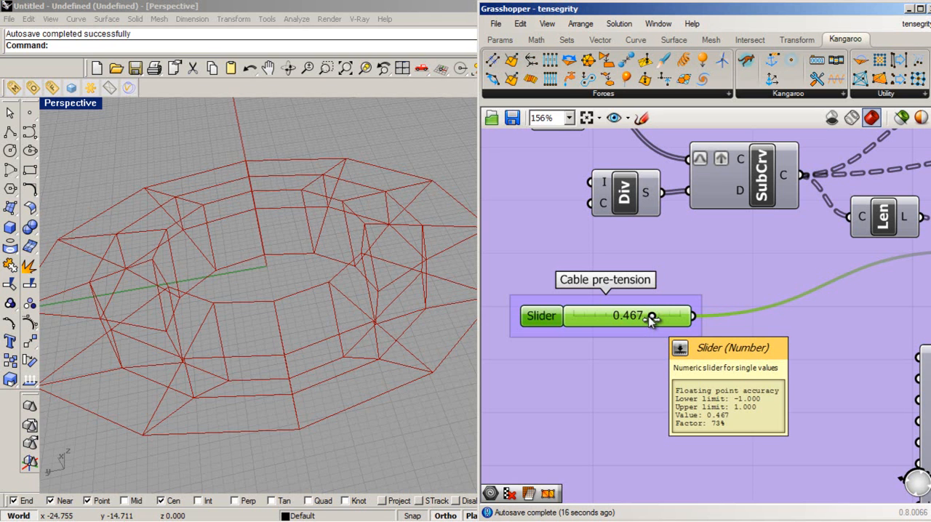
mouse_move(651, 321)
left_mouse_down()
mouse_move(614, 322)
mouse_move(648, 320)
left_mouse_up()
left_click_drag(640, 321, 620, 321)
right_click_drag(253, 268, 370, 333)
- Try a higher Cable pre-tension value and orbit around the ring to compare its shape
scroll(349, 329, "up", 5)
left_click_drag(624, 318, 667, 316)
right_click_drag(167, 291, 407, 353)
- Set the Cable pre-tension slider to 0.442 and examine the ring from several angles in the perspective view
left_click_drag(669, 317, 653, 322)
right_click_drag(294, 339, 477, 4)
right_click_drag(243, 368, 329, 305)
left_click(608, 408)
scroll(589, 392, "down", 7)
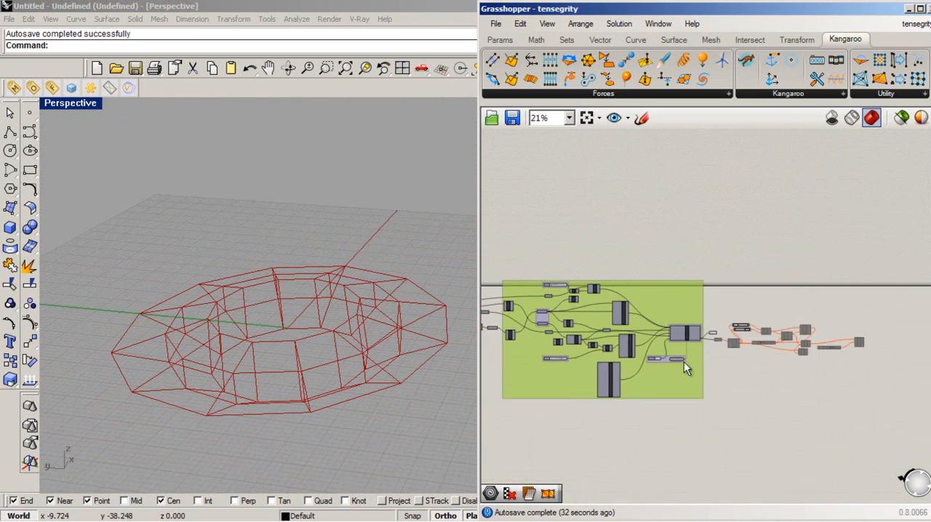
scroll(722, 342, "up", 3)
right_click_drag(222, 383, 285, 378)
scroll(285, 378, "up", 3)
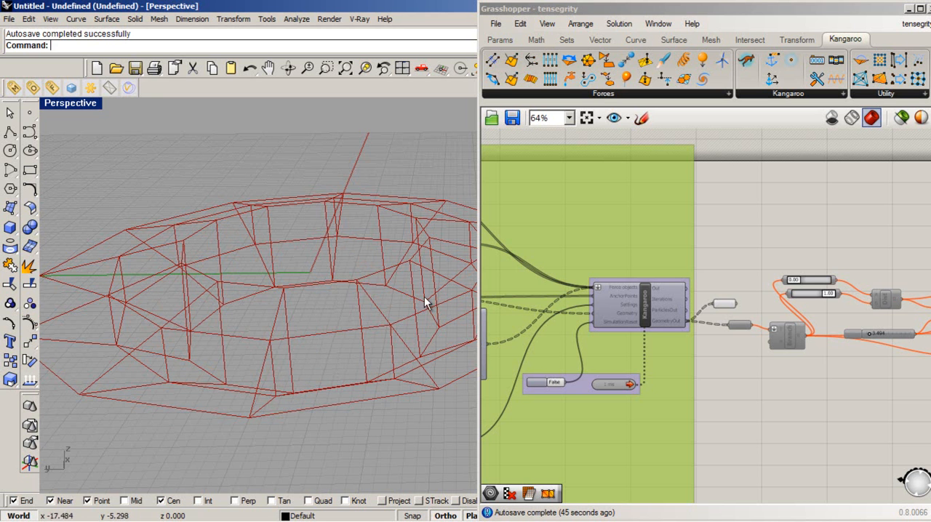
right_click_drag(357, 375, 339, 379)
right_click_drag(221, 433, 320, 391)
- Turn on the preview of all components downstream of the Kangaroo solver to display the bars as pipes
left_click(853, 387)
scroll(700, 355, "down", 5)
left_click_drag(902, 387, 606, 252)
middle_click(705, 321)
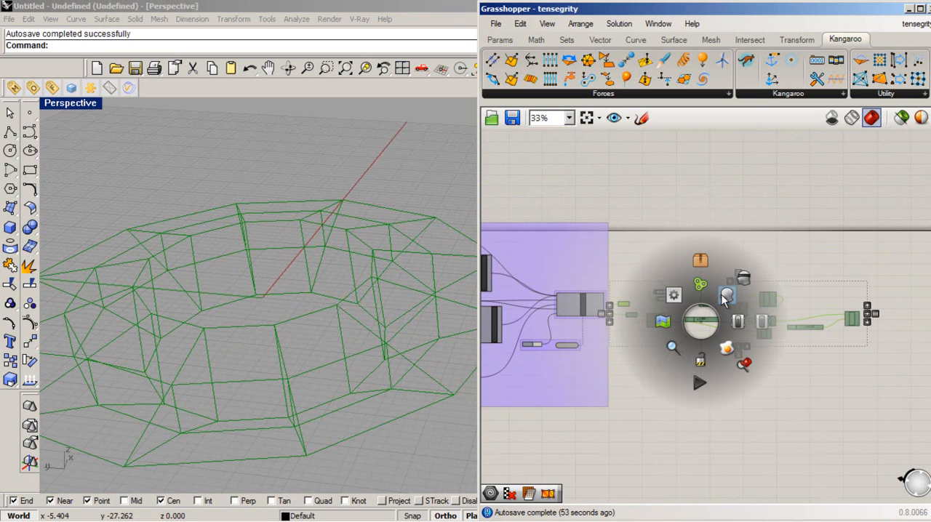
left_click(752, 325)
left_click(756, 428)
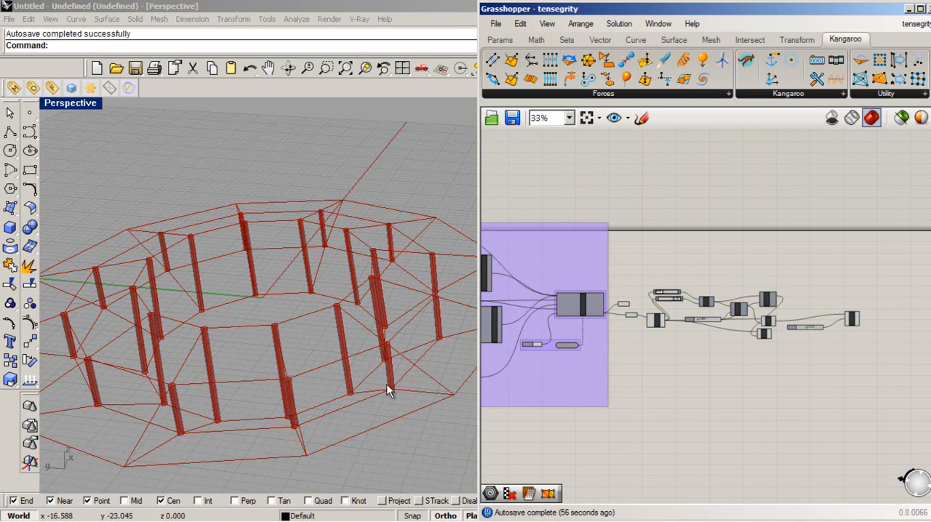
- Restart the simulation by switching the reset toggle to True and back to False, and examine the piped bars from a higher angle
scroll(509, 346, "up", 5)
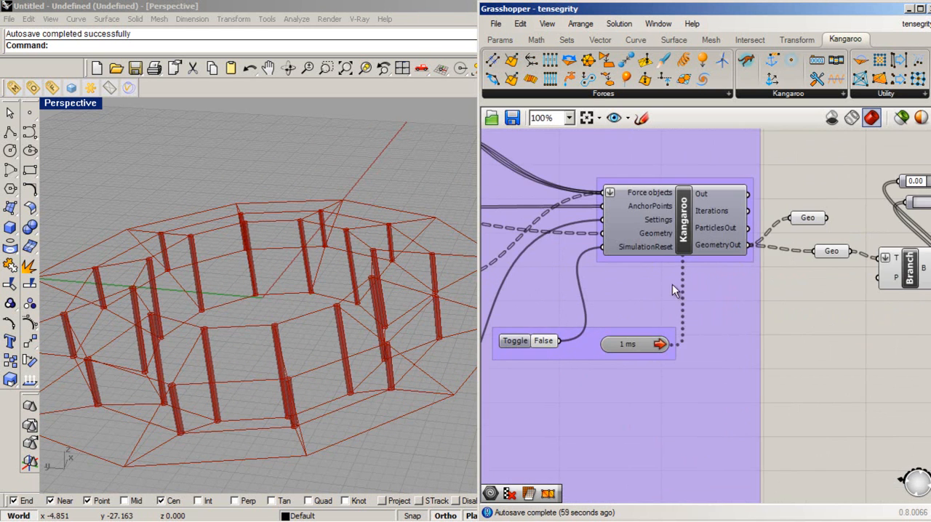
scroll(618, 291, "down", 2)
scroll(566, 319, "down", 2)
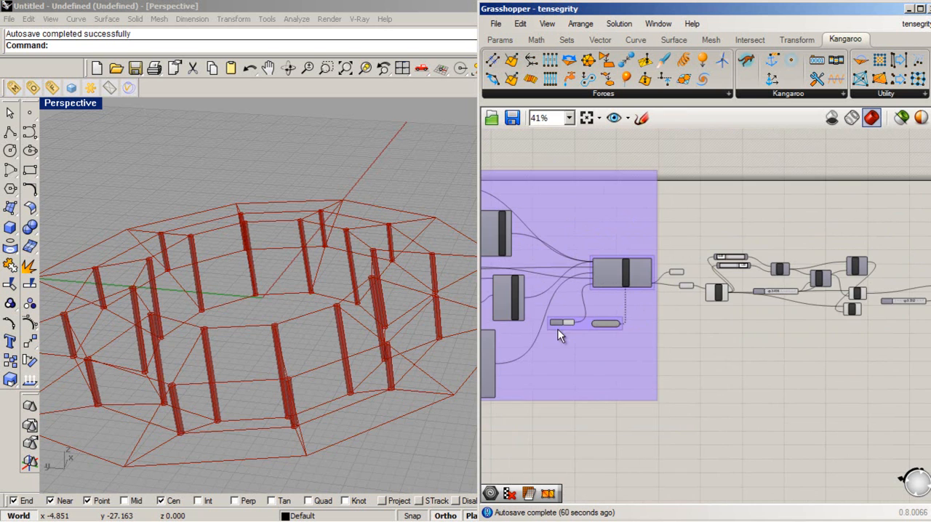
scroll(560, 335, "up", 4)
double_click(596, 322)
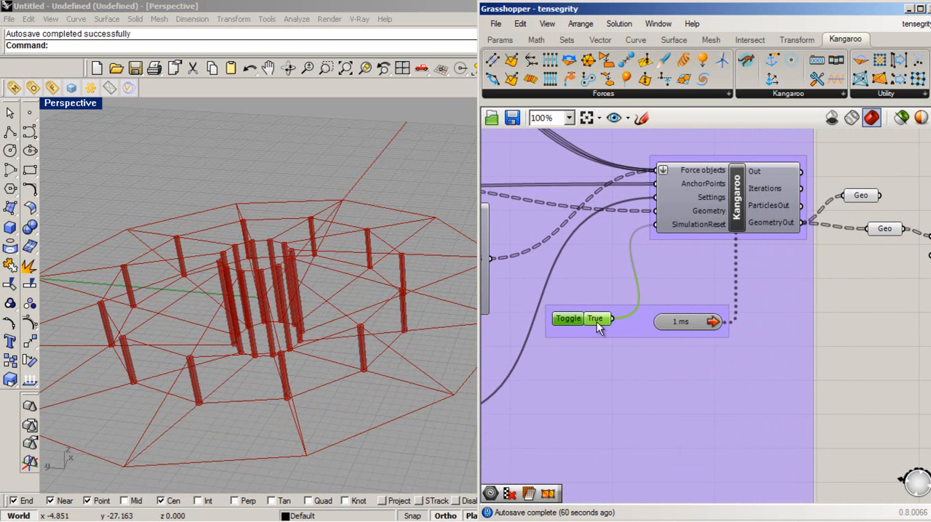
double_click(595, 319)
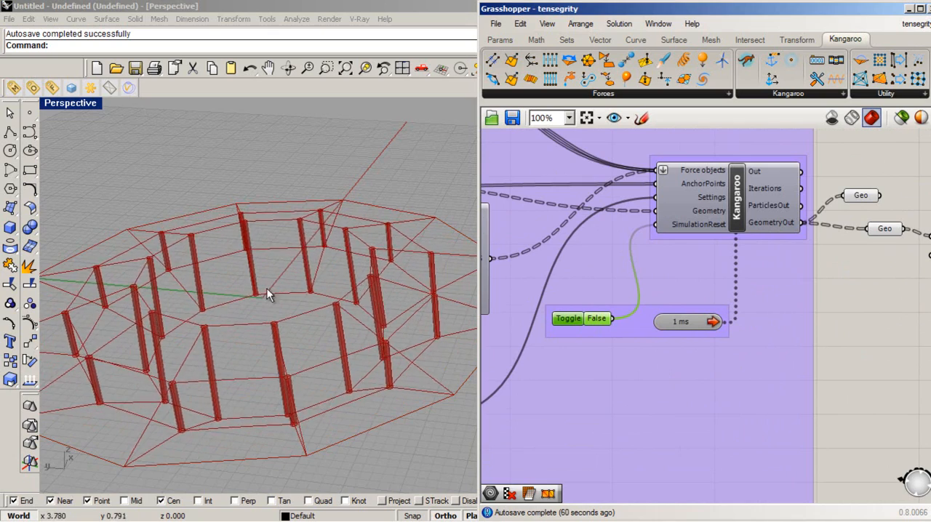
right_click_drag(271, 357, 282, 405)
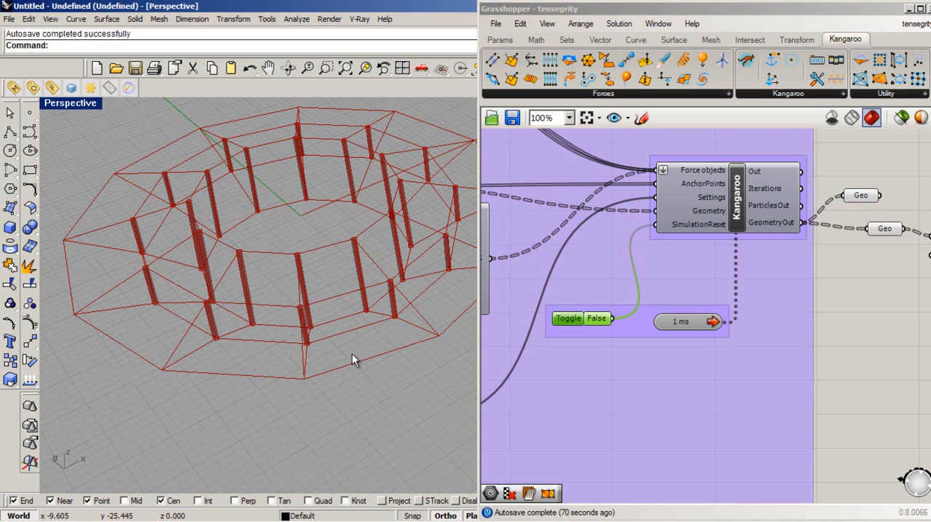
- Locate the Barras and Cables parameters in the forces group and select each alternately to examine its connections
scroll(675, 444, "down", 5)
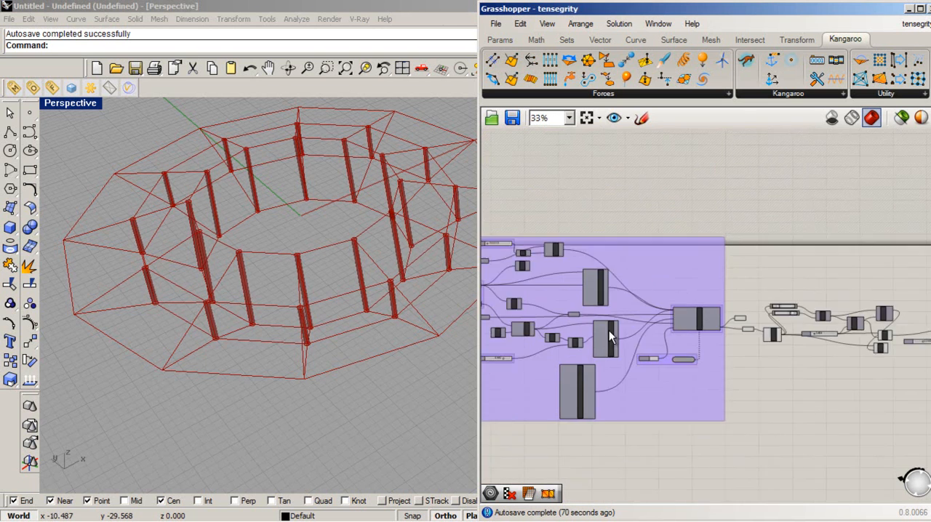
scroll(658, 327, "up", 3)
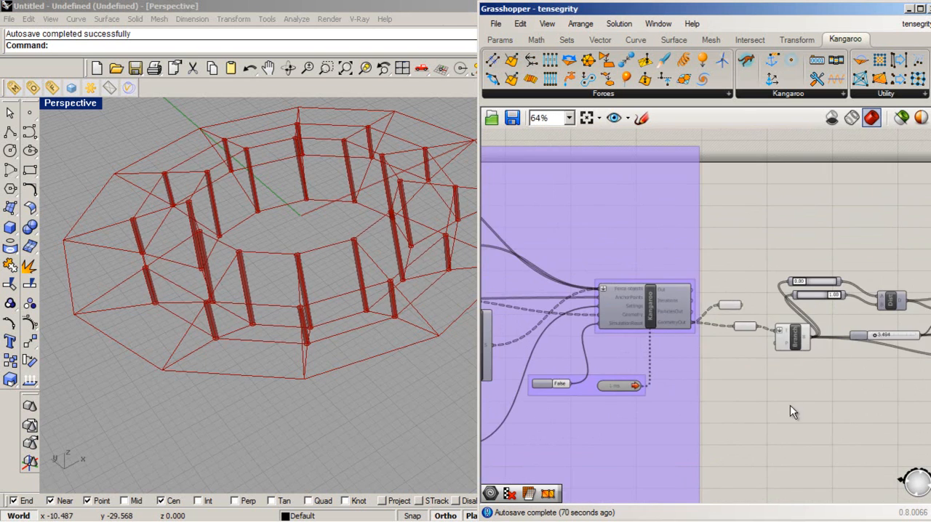
right_click_drag(792, 406, 821, 406)
scroll(821, 406, "down", 2)
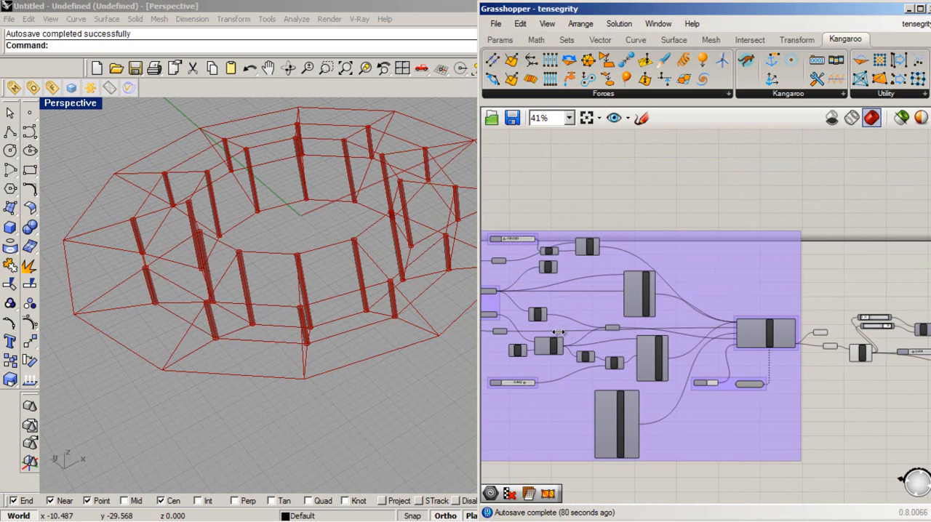
right_click_drag(615, 347, 789, 307)
scroll(705, 312, "down", 1)
scroll(841, 331, "up", 2)
right_click_drag(875, 333, 903, 340)
scroll(829, 291, "up", 1)
scroll(902, 340, "down", 1)
scroll(648, 272, "up", 3)
left_click(648, 238)
left_click(654, 310)
left_click(656, 241)
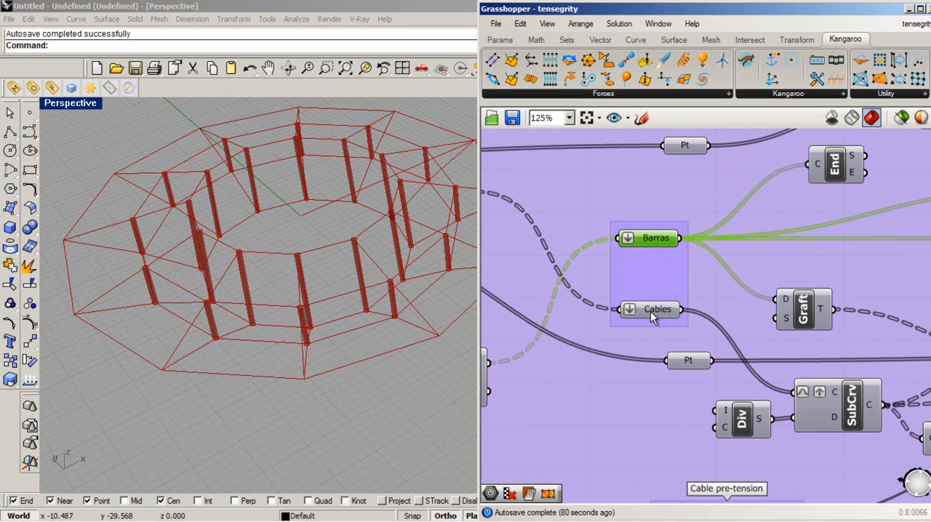
left_click(651, 312)
left_click(654, 242)
scroll(693, 375, "down", 3)
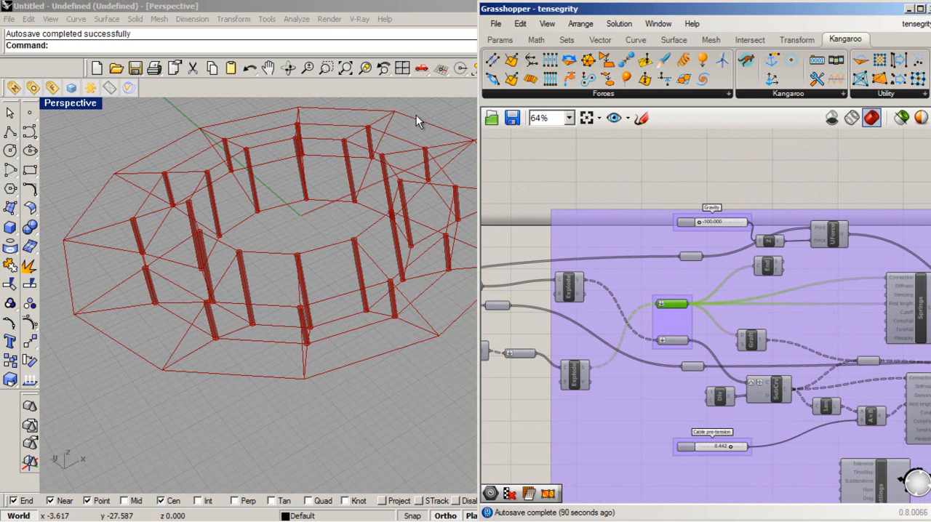
- Clear the component selection and examine the simulated tensegrity ring from a lower angle
left_click(644, 178)
right_click_drag(245, 291, 348, 155)
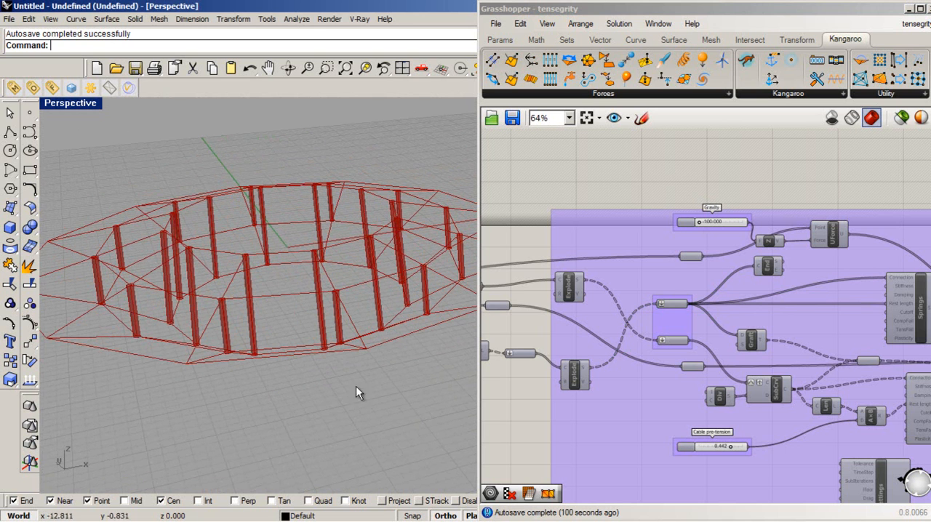
left_click(684, 179)
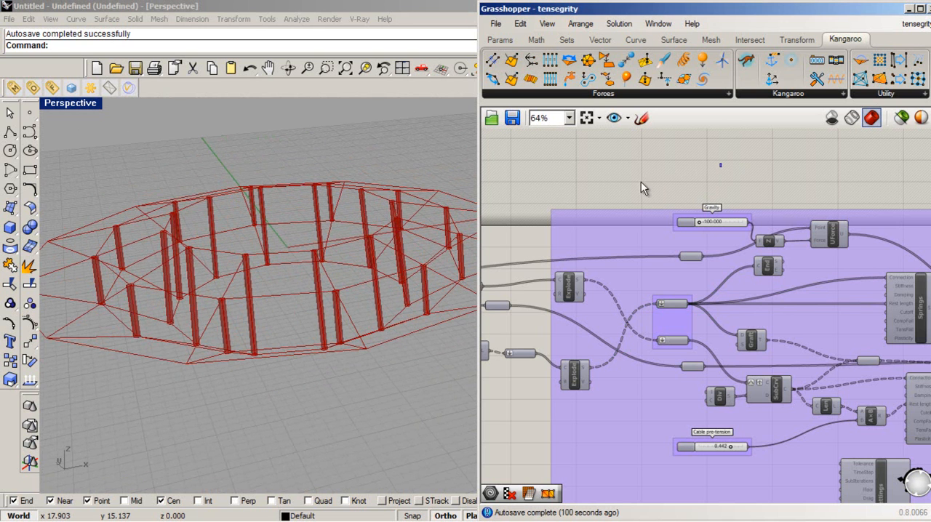